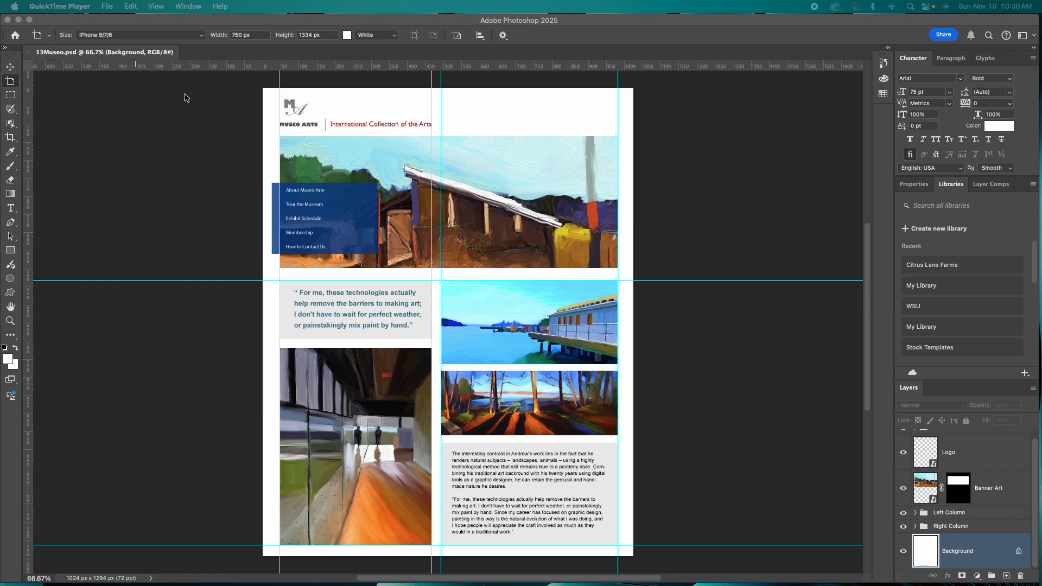
- Save the document as a PSD in the Lesson13 folder, appending "_Workin" and the author's name to 13Museo
{"action": "scroll", "coordinate": [324, 154], "scroll_direction": "right", "scroll_amount": 3}
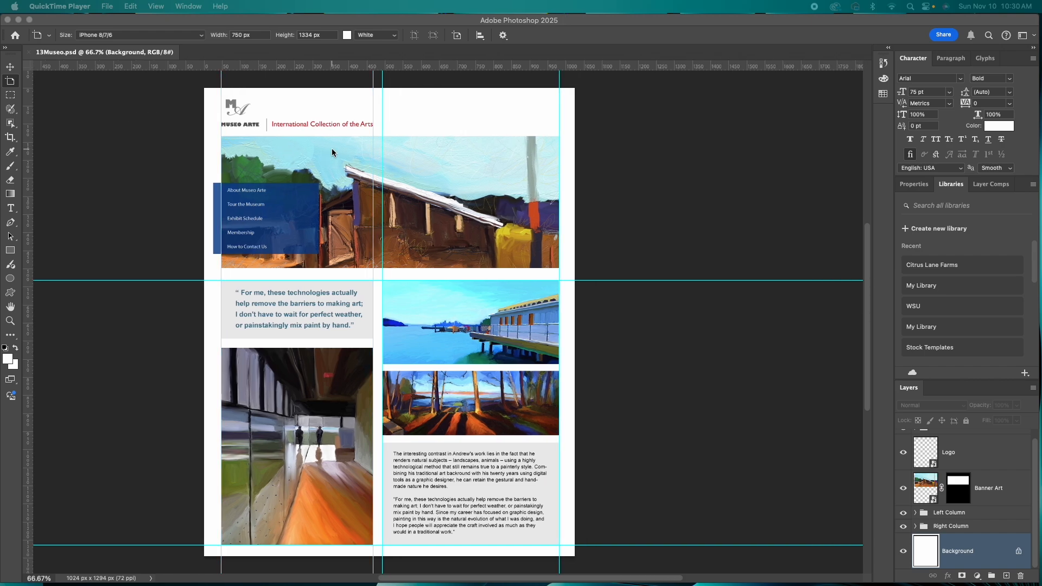
{"action": "left_click", "coordinate": [107, 6]}
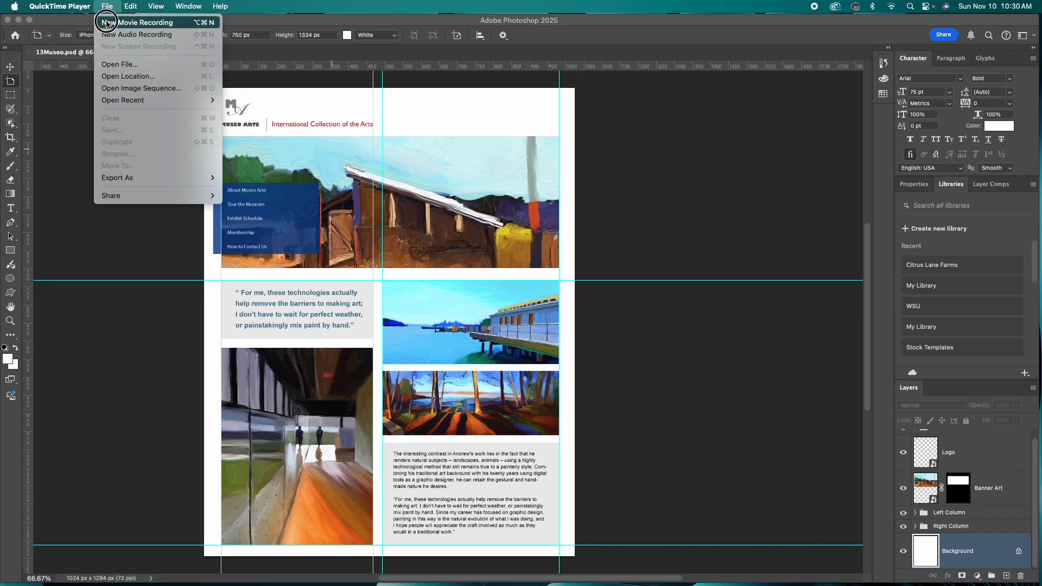
{"action": "left_click", "coordinate": [66, 123]}
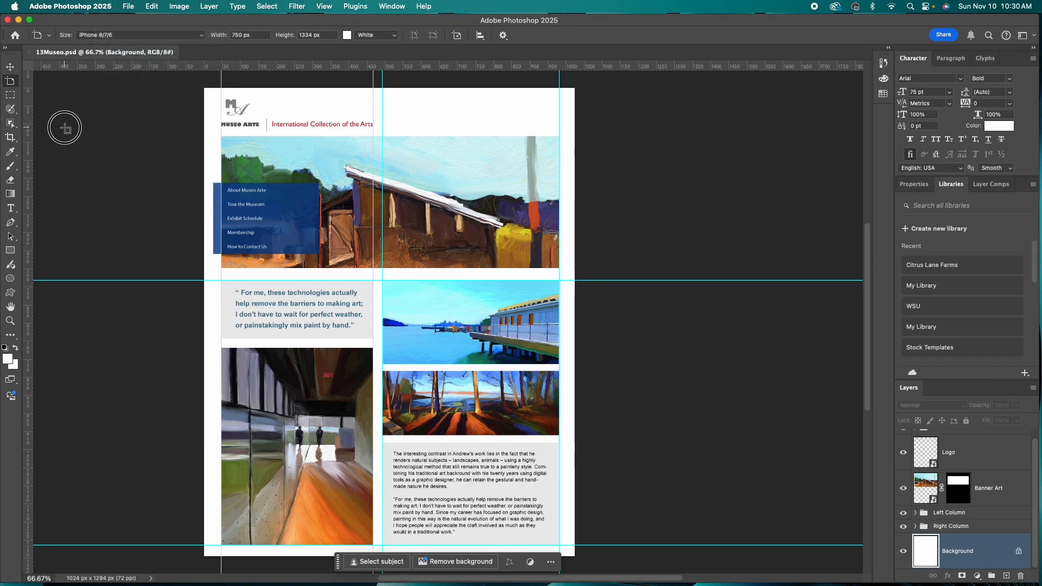
{"action": "left_click", "coordinate": [150, 6]}
{"action": "mouse_move", "coordinate": [129, 6]}
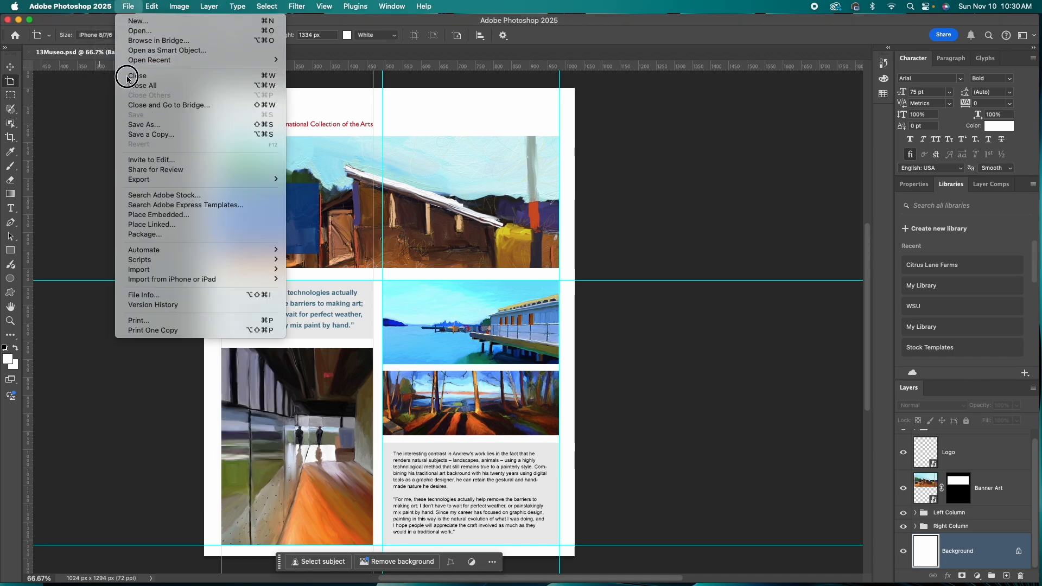
{"action": "left_click", "coordinate": [145, 124]}
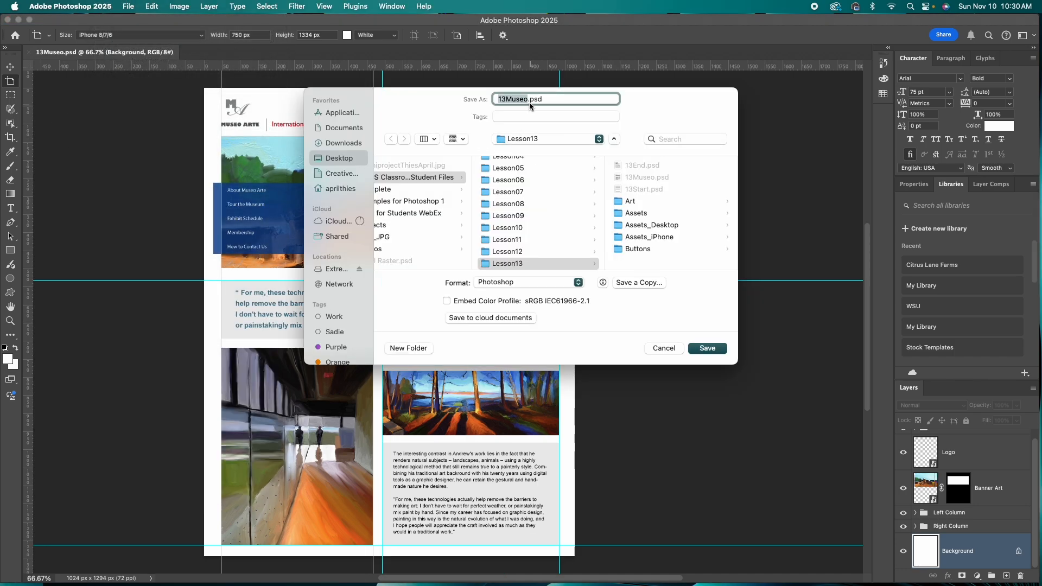
{"action": "left_click", "coordinate": [528, 100]}
{"action": "type", "text": "_WorkinThiesApril"}
{"action": "left_click", "coordinate": [707, 347]}
{"action": "key", "text": "v"}
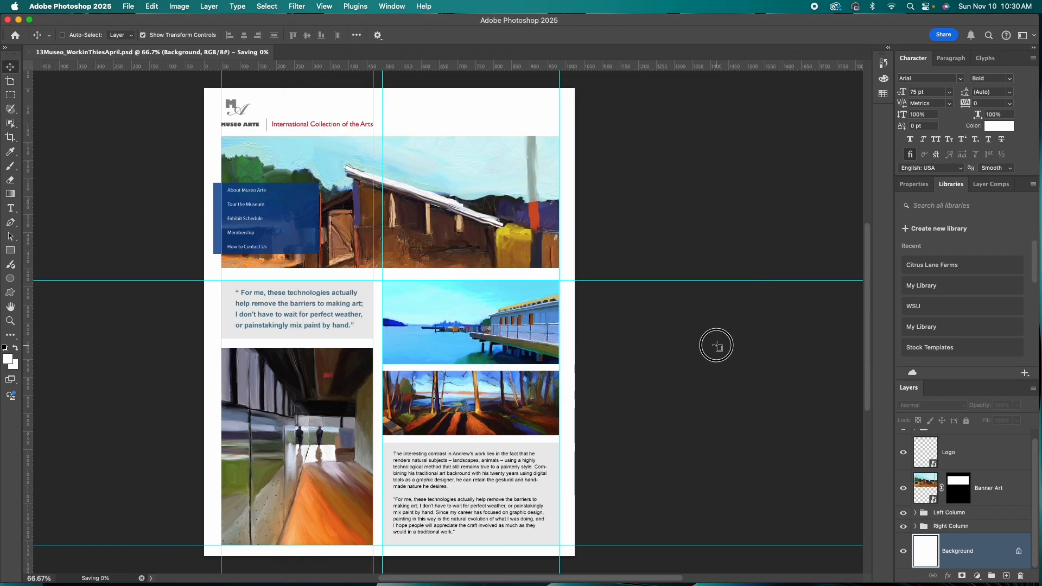
- Save the document again under the same working file name in Lesson13, replacing the existing file
{"action": "left_click", "coordinate": [128, 7]}
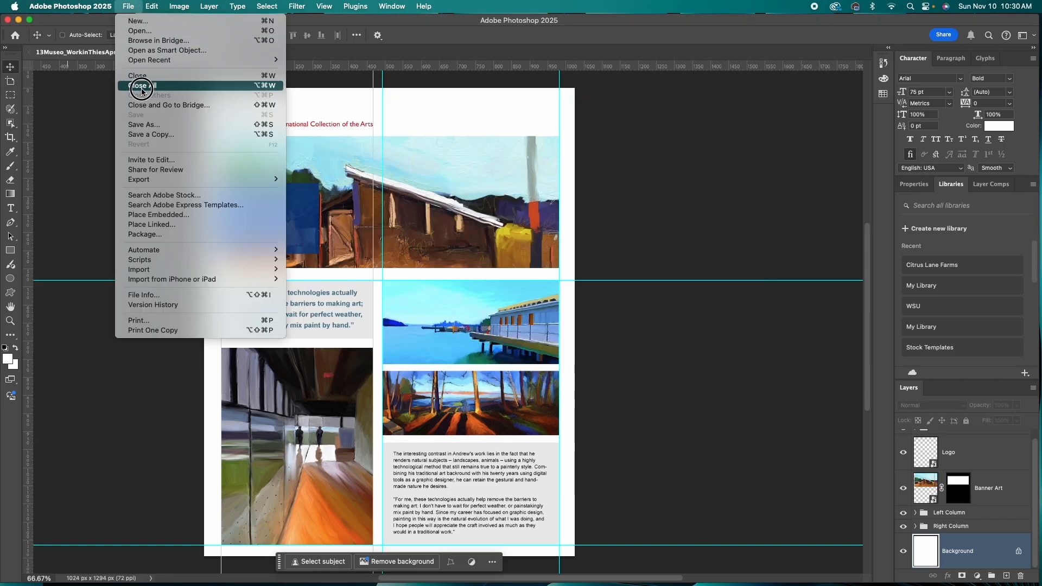
{"action": "left_click", "coordinate": [163, 129]}
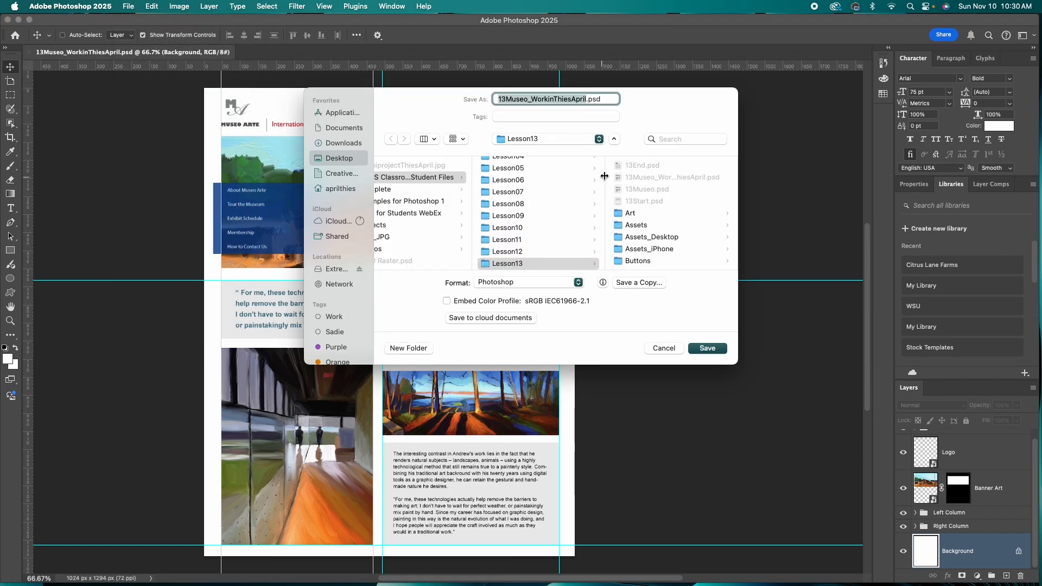
{"action": "left_click", "coordinate": [712, 349]}
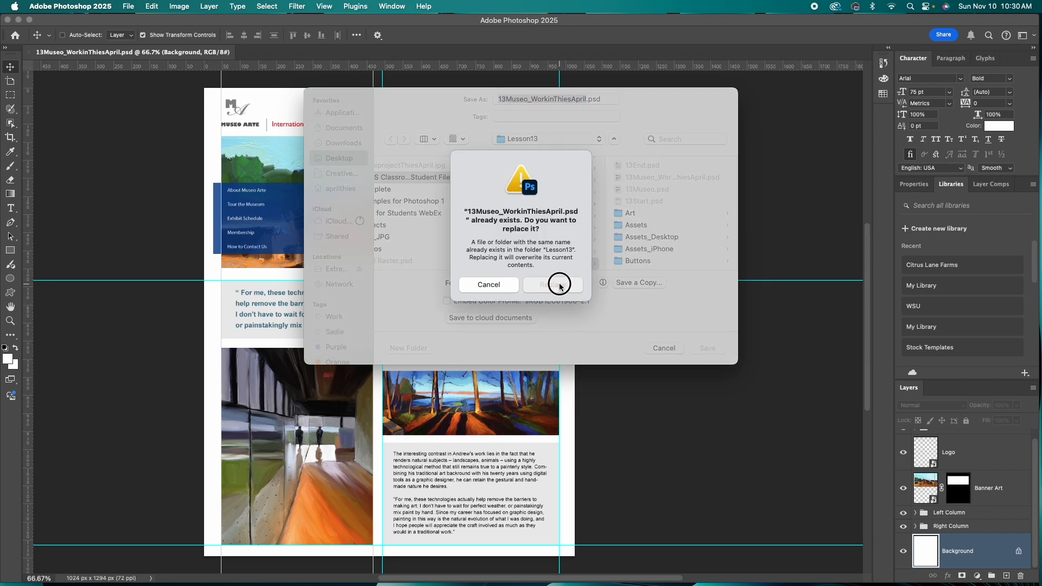
{"action": "left_click", "coordinate": [559, 284]}
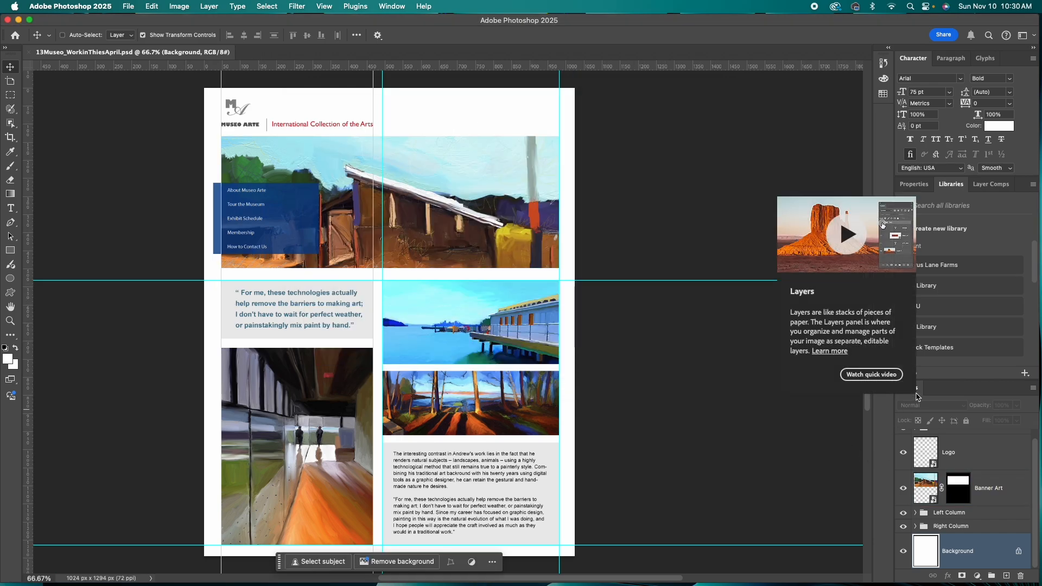
- Unlock the Background layer to convert it to a regular layer
{"action": "left_click", "coordinate": [954, 523]}
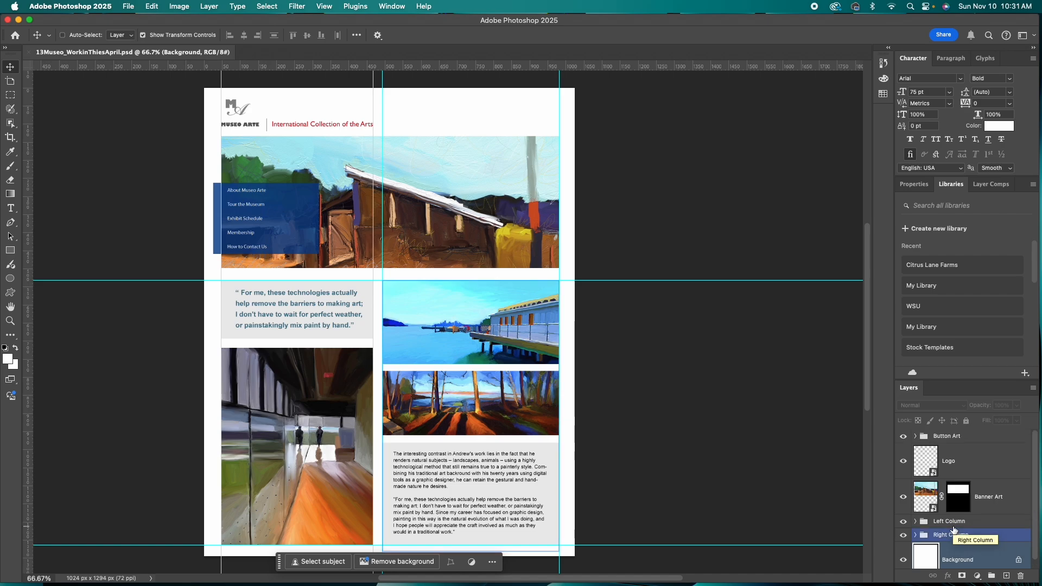
{"action": "left_click", "coordinate": [992, 561]}
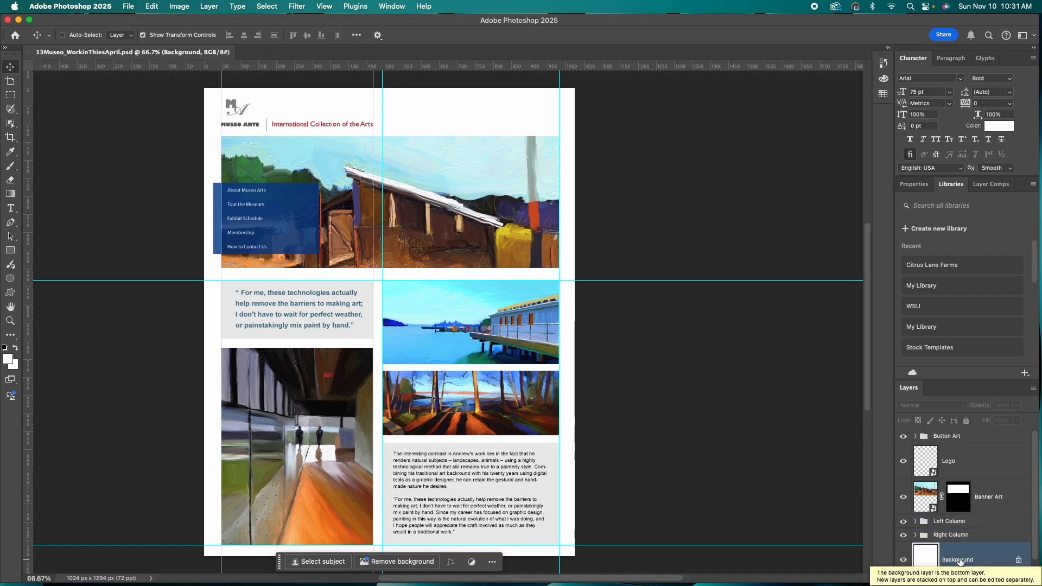
{"action": "left_click", "coordinate": [1019, 560]}
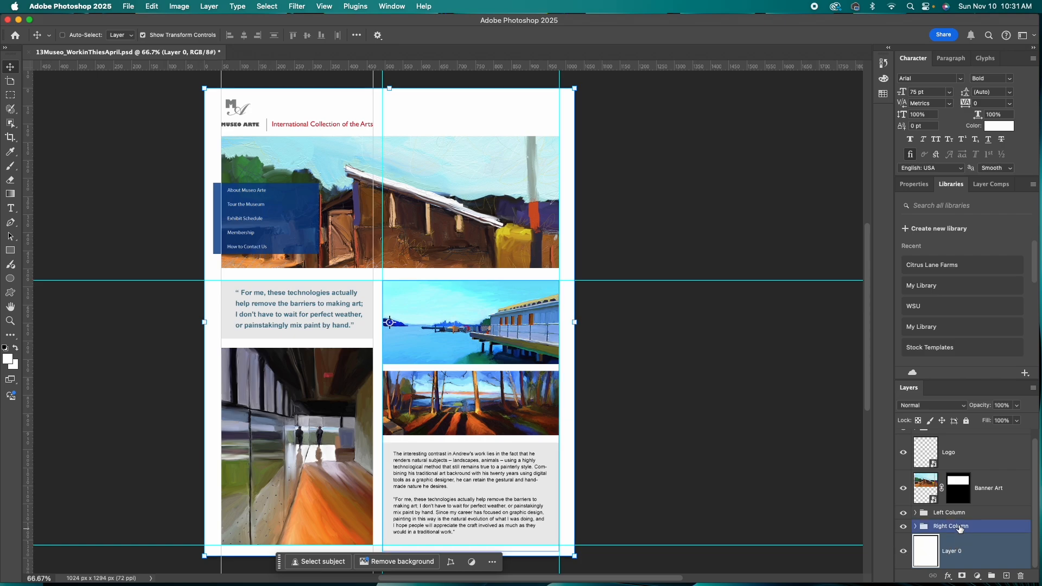
- Create an artboard named Desktop from all layers and groups, from Layer 0 up to Button Art, keeping the custom size
{"action": "scroll", "coordinate": [975, 456], "scroll_direction": "up", "scroll_amount": 1}
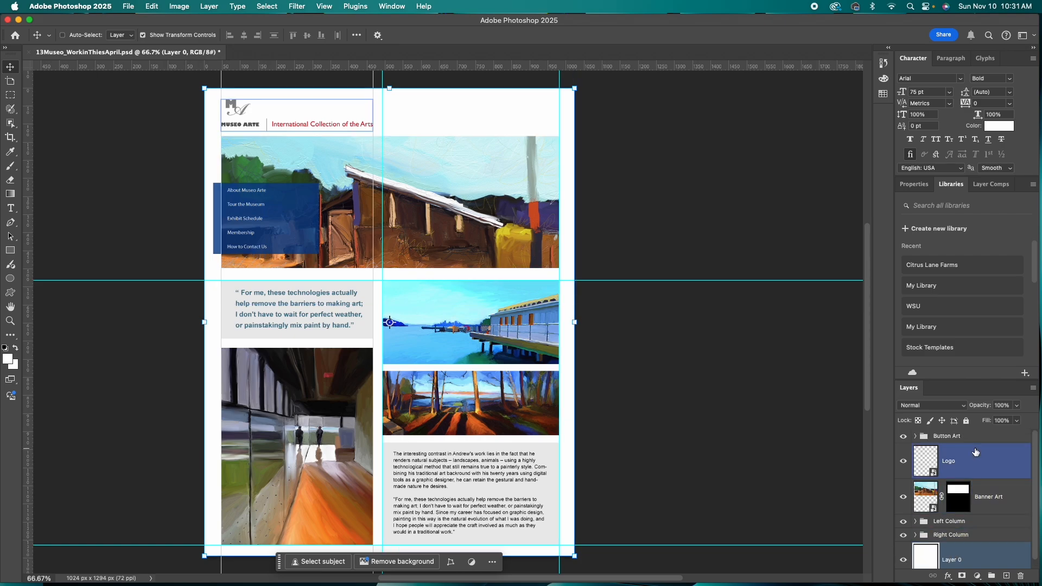
{"action": "left_click", "coordinate": [938, 439], "text": "shift"}
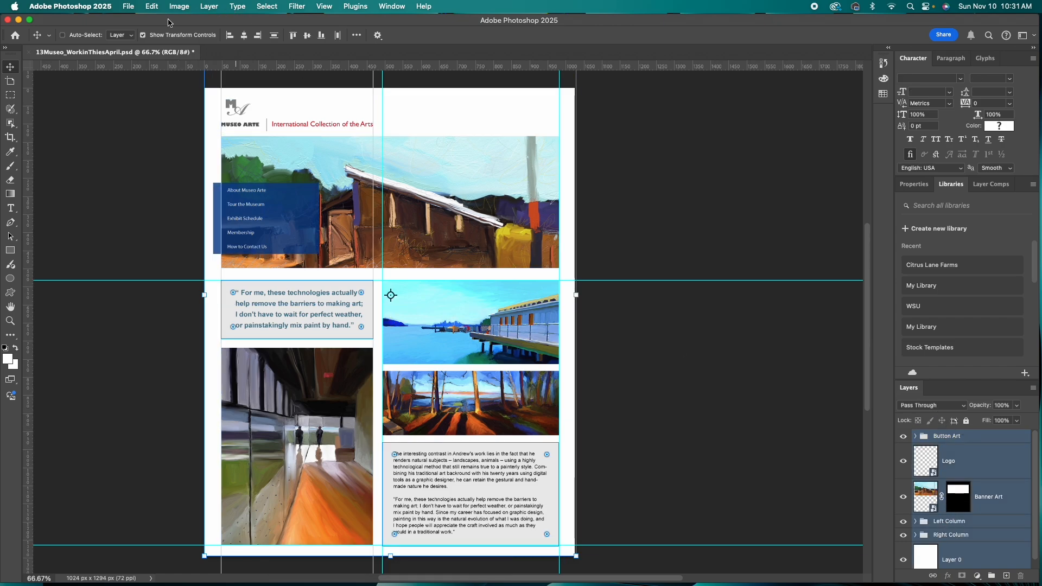
{"action": "left_click", "coordinate": [209, 6]}
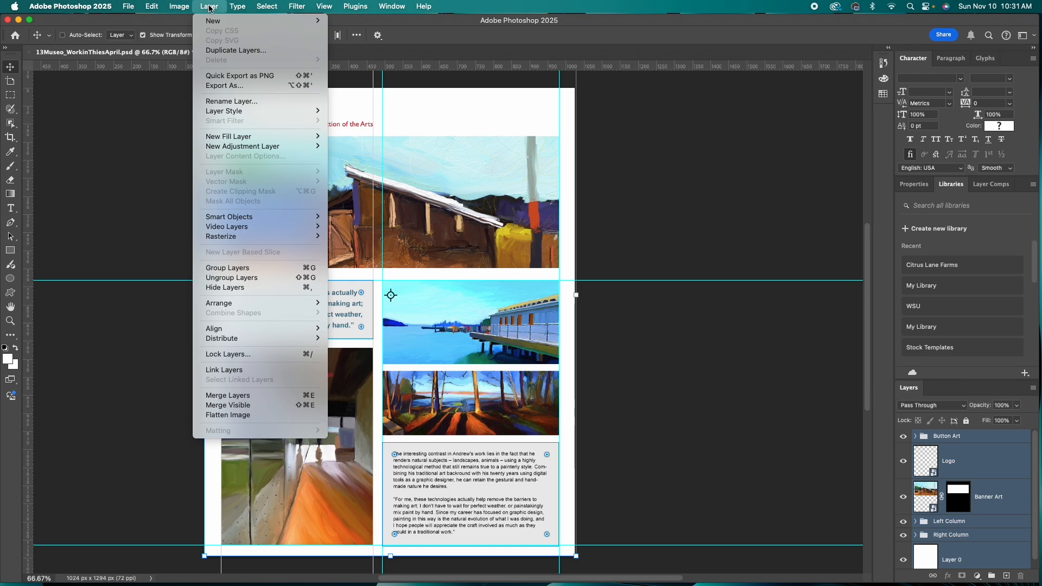
{"action": "mouse_move", "coordinate": [217, 22]}
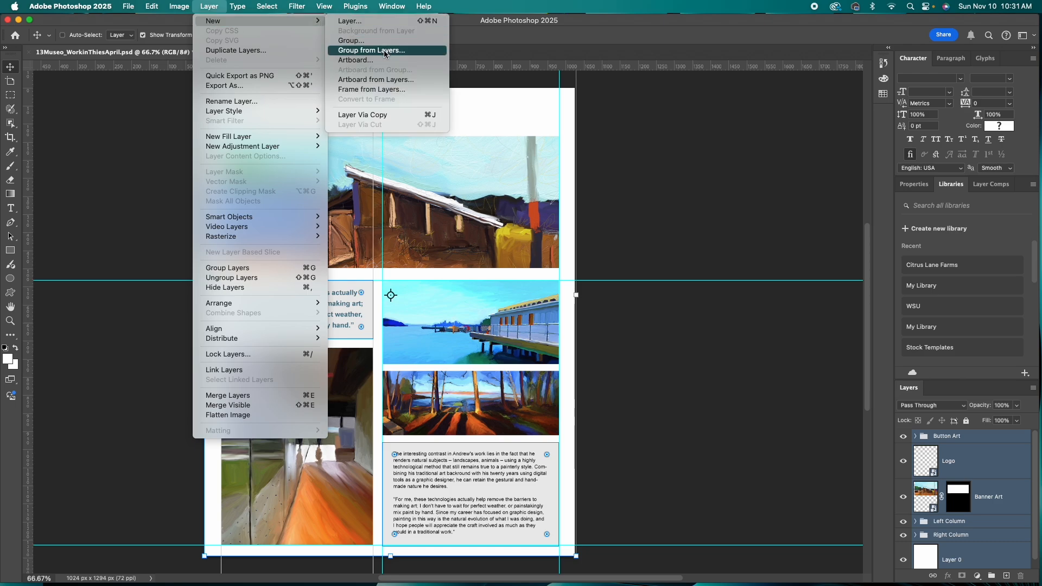
{"action": "left_click", "coordinate": [406, 85]}
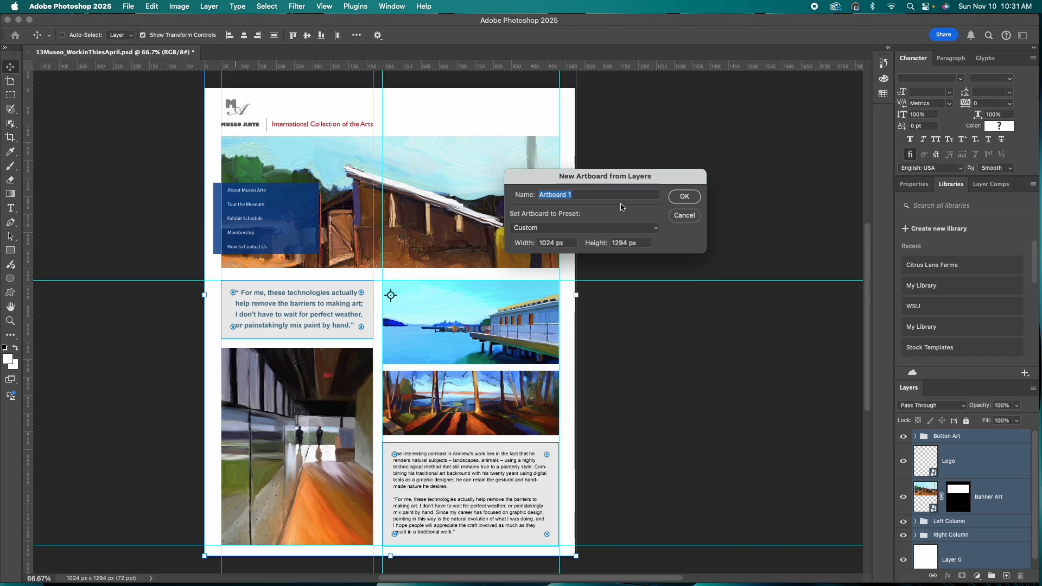
{"action": "type", "text": "Desktop"}
{"action": "left_click", "coordinate": [684, 197]}
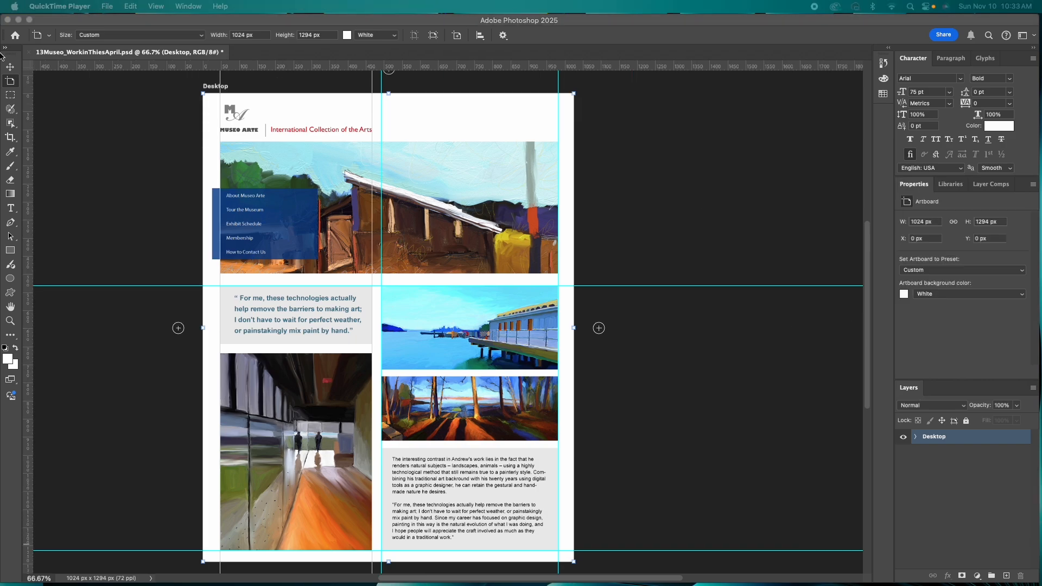
- Switch to the Essentials (Default) workspace and show the tools grouped with the Move tool
{"action": "left_click", "coordinate": [8, 68]}
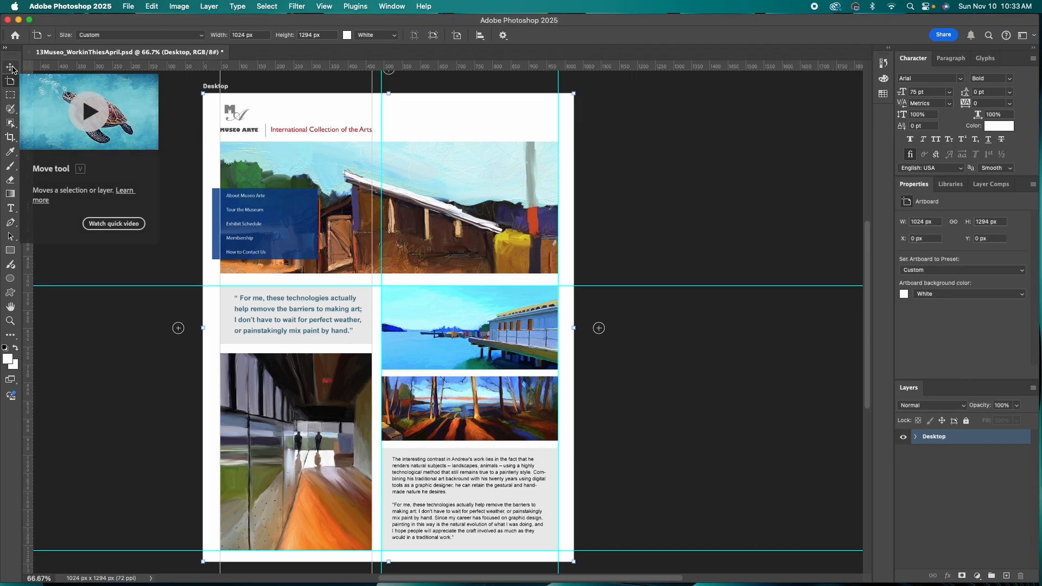
{"action": "left_click", "coordinate": [9, 66]}
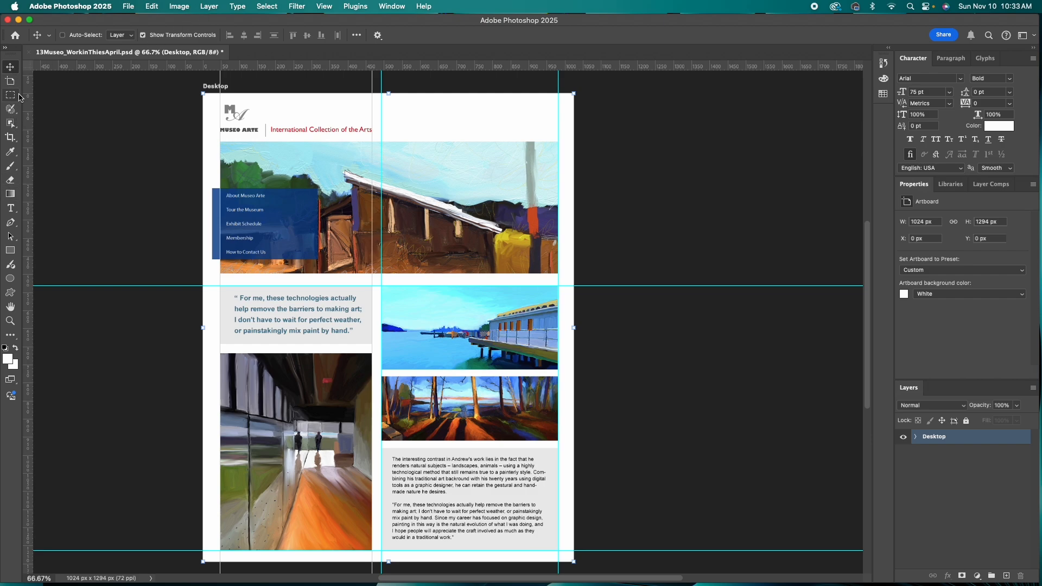
{"action": "left_click", "coordinate": [410, 7]}
{"action": "mouse_move", "coordinate": [399, 32]}
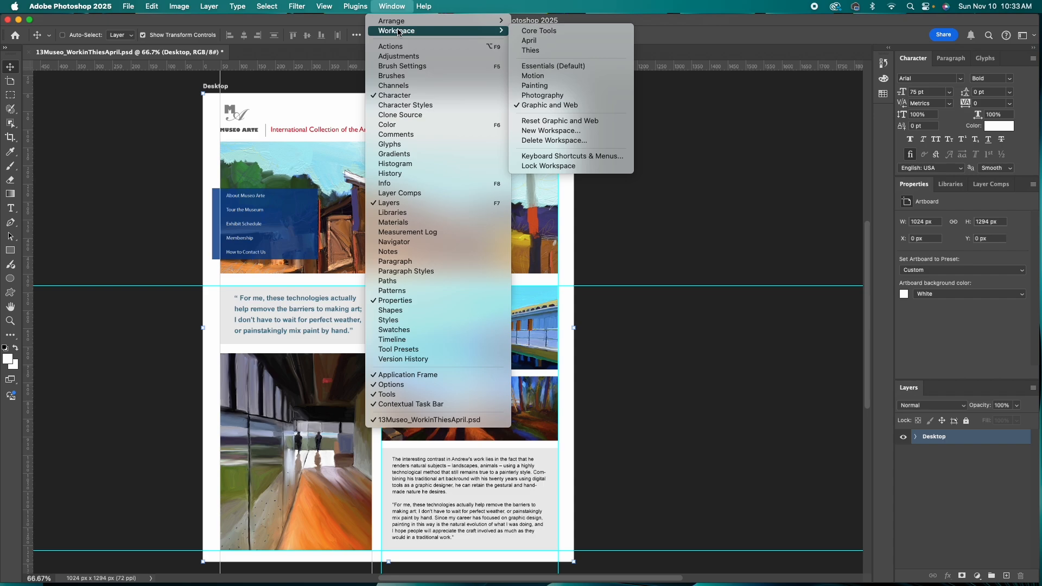
{"action": "left_click", "coordinate": [554, 66]}
{"action": "right_click", "coordinate": [10, 68]}
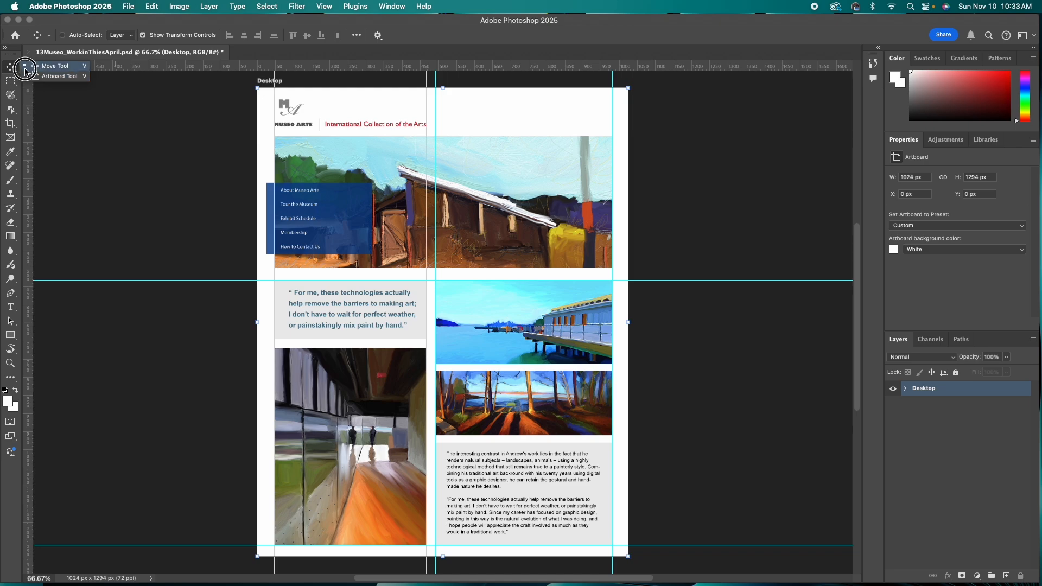
{"action": "left_click", "coordinate": [13, 66]}
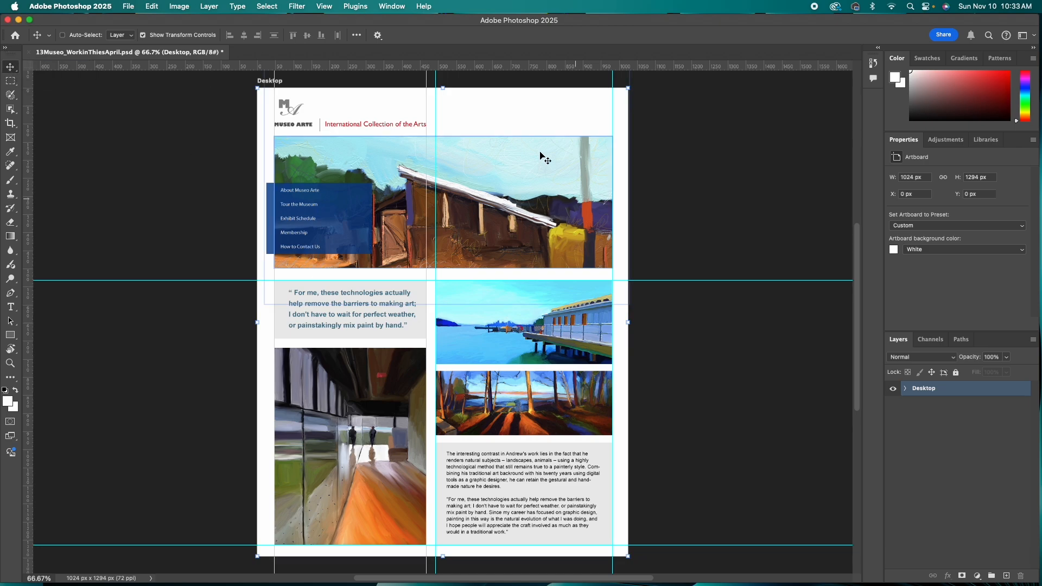
- Switch back to the Graphic and Web workspace
{"action": "left_click", "coordinate": [409, 7]}
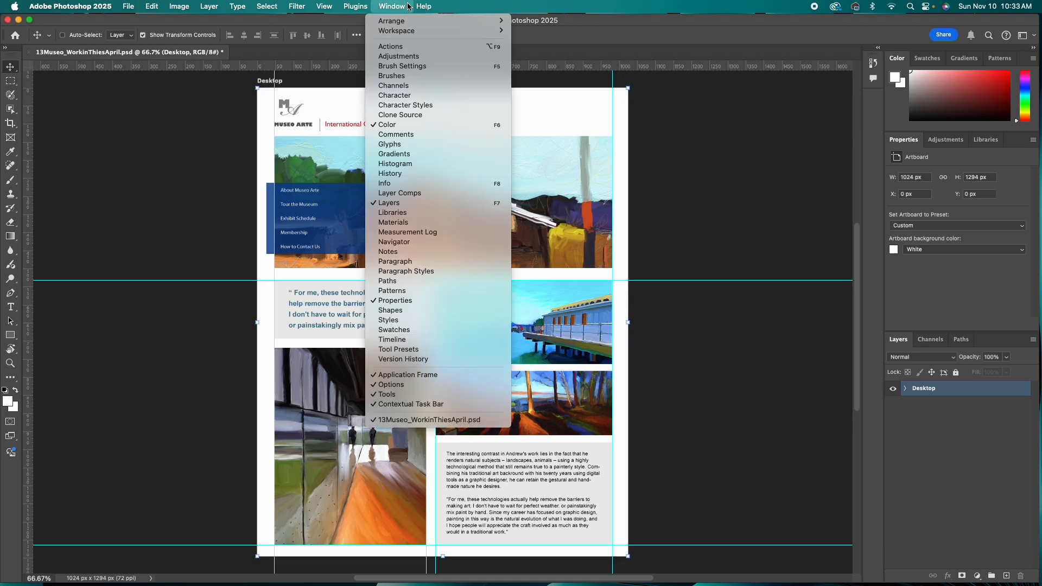
{"action": "mouse_move", "coordinate": [409, 31]}
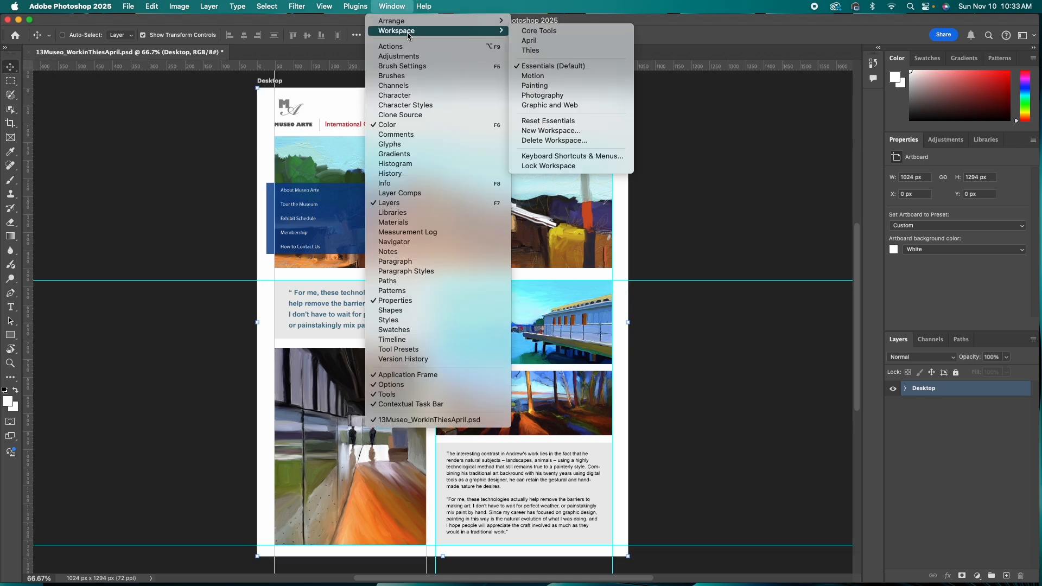
{"action": "left_click", "coordinate": [554, 105]}
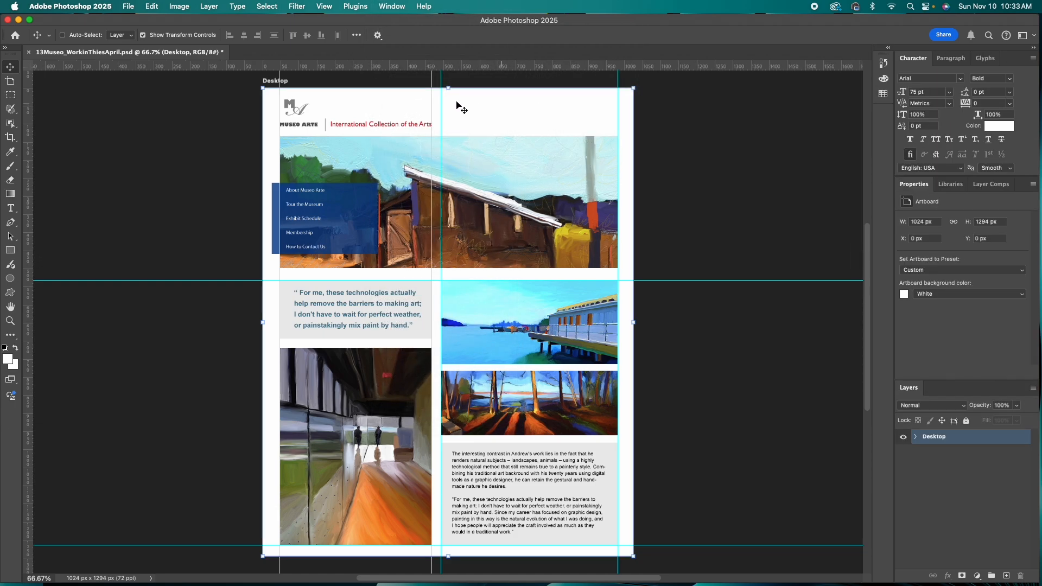
- Add a blank artboard to the right of the Desktop artboard with the Artboard tool, and delete it
{"action": "left_click", "coordinate": [14, 86]}
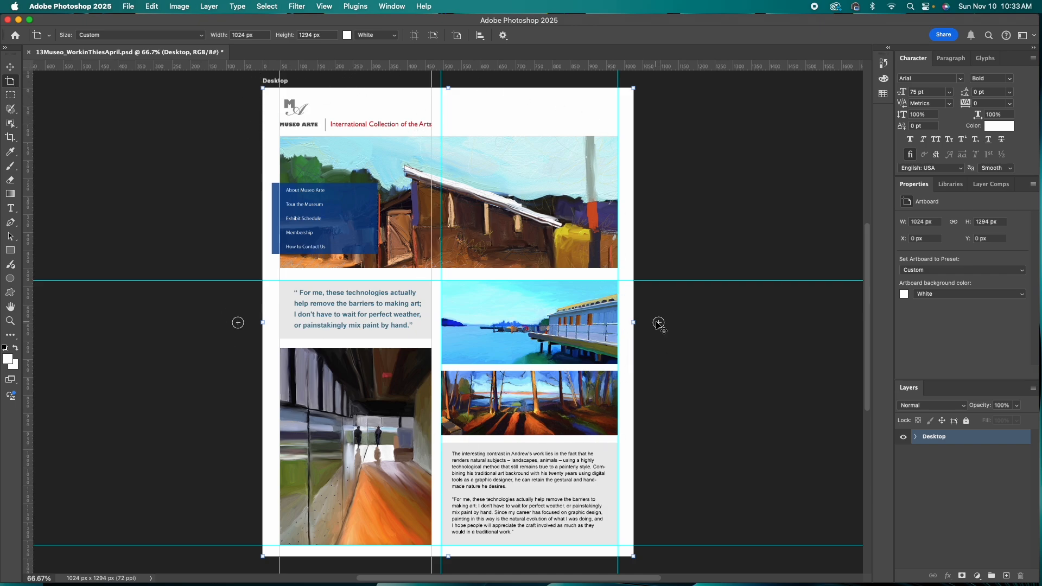
{"action": "scroll", "coordinate": [658, 324], "scroll_direction": "right", "scroll_amount": 5}
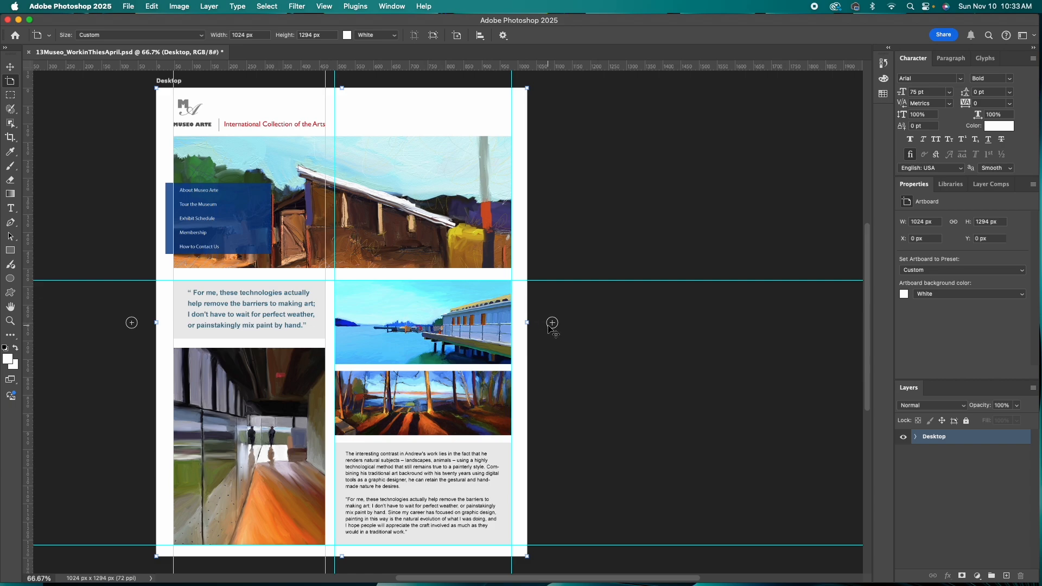
{"action": "left_click", "coordinate": [552, 323]}
{"action": "scroll", "coordinate": [552, 323], "scroll_direction": "right", "scroll_amount": 7}
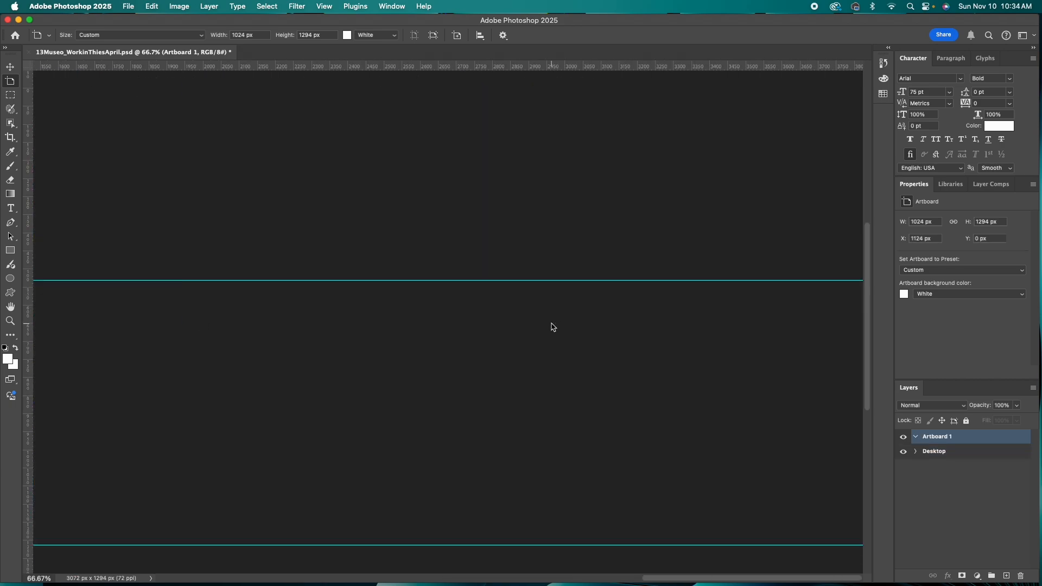
{"action": "scroll", "coordinate": [552, 325], "scroll_direction": "up", "scroll_amount": 2}
{"action": "scroll", "coordinate": [552, 326], "scroll_direction": "left", "scroll_amount": 10}
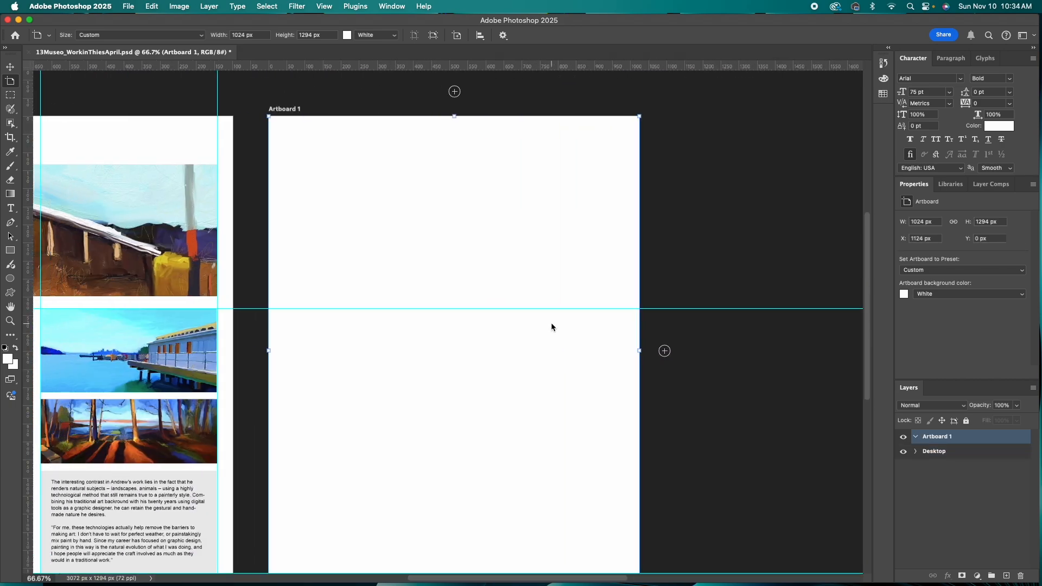
{"action": "scroll", "coordinate": [552, 326], "scroll_direction": "down", "scroll_amount": 2}
{"action": "scroll", "coordinate": [551, 327], "scroll_direction": "left", "scroll_amount": 1}
{"action": "scroll", "coordinate": [551, 327], "scroll_direction": "up", "scroll_amount": 1}
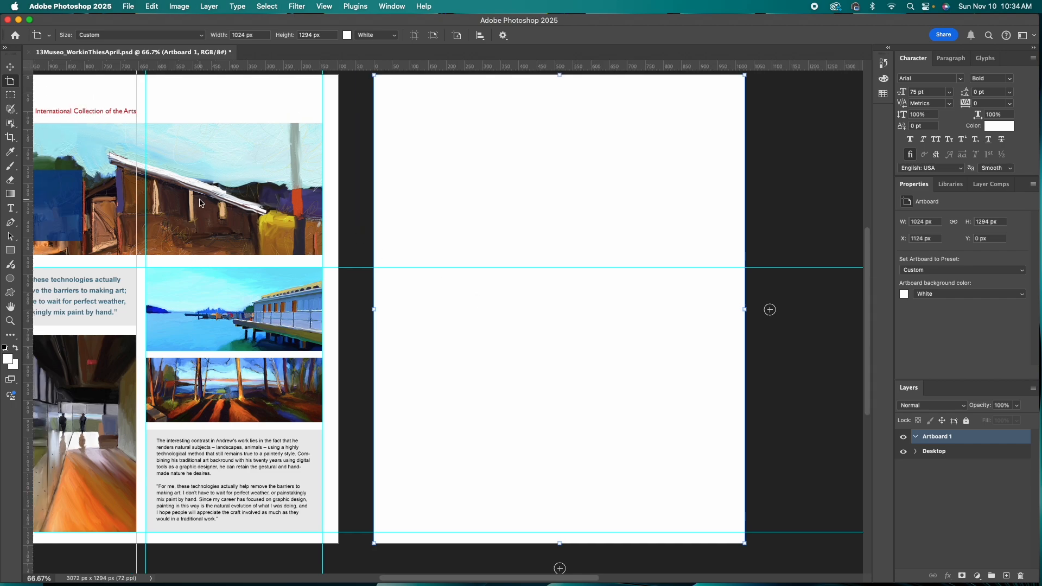
{"action": "key", "text": "Delete"}
- Duplicate the Desktop artboard with all its contents to the right of the original
{"action": "scroll", "coordinate": [241, 206], "scroll_direction": "left", "scroll_amount": 3}
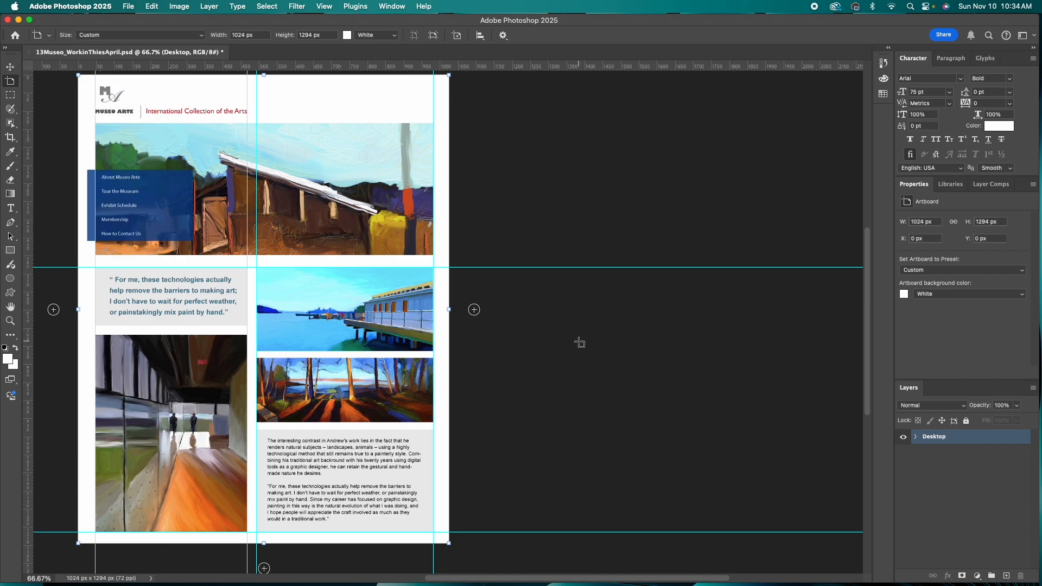
{"action": "left_click", "coordinate": [474, 311], "text": "alt"}
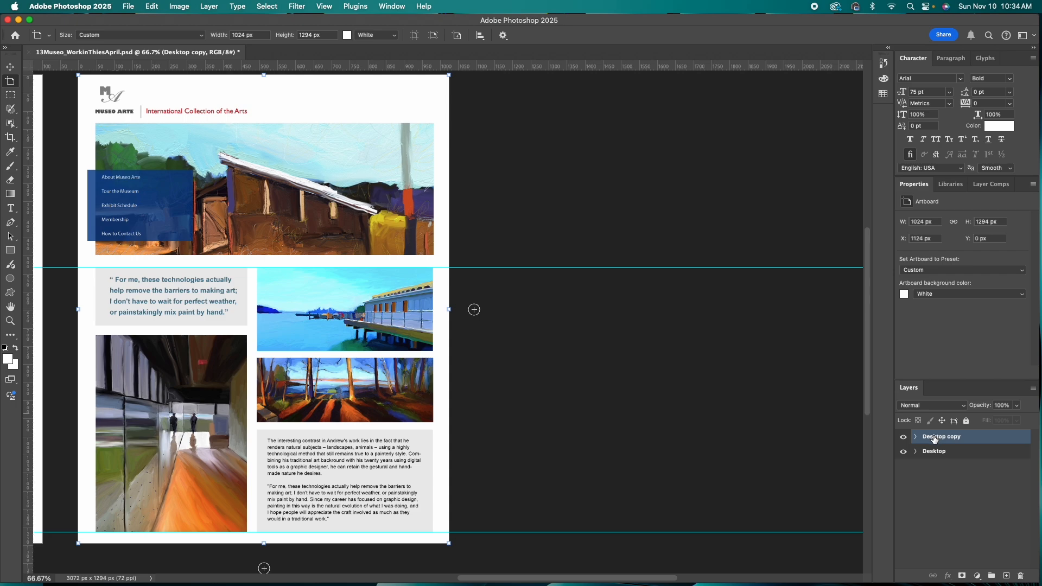
{"action": "scroll", "coordinate": [156, 214], "scroll_direction": "left", "scroll_amount": 6}
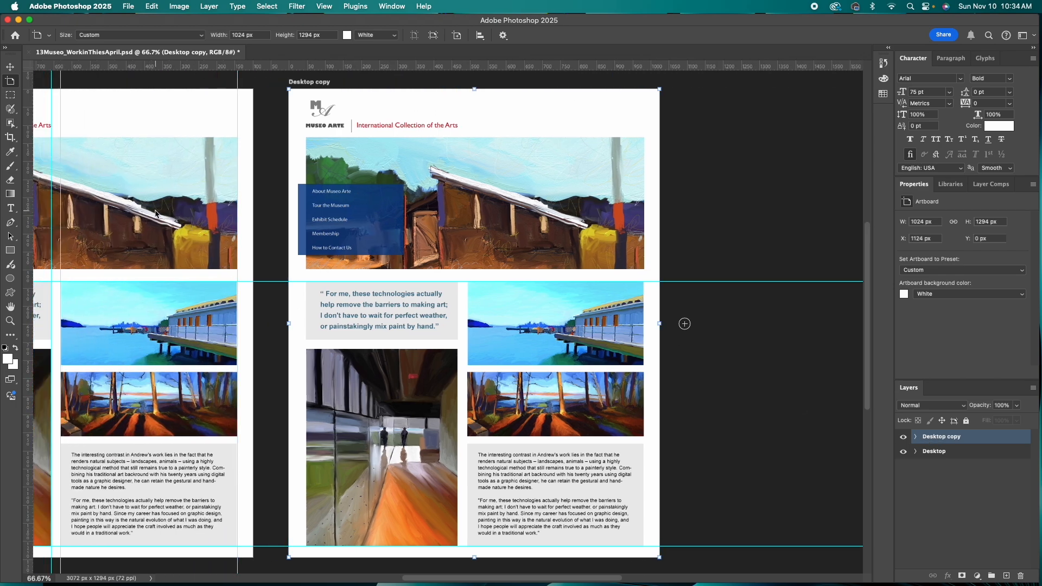
- Rename the duplicated Desktop artboard as iphone
{"action": "scroll", "coordinate": [155, 209], "scroll_direction": "up", "scroll_amount": 2}
{"action": "scroll", "coordinate": [154, 210], "scroll_direction": "left", "scroll_amount": 1}
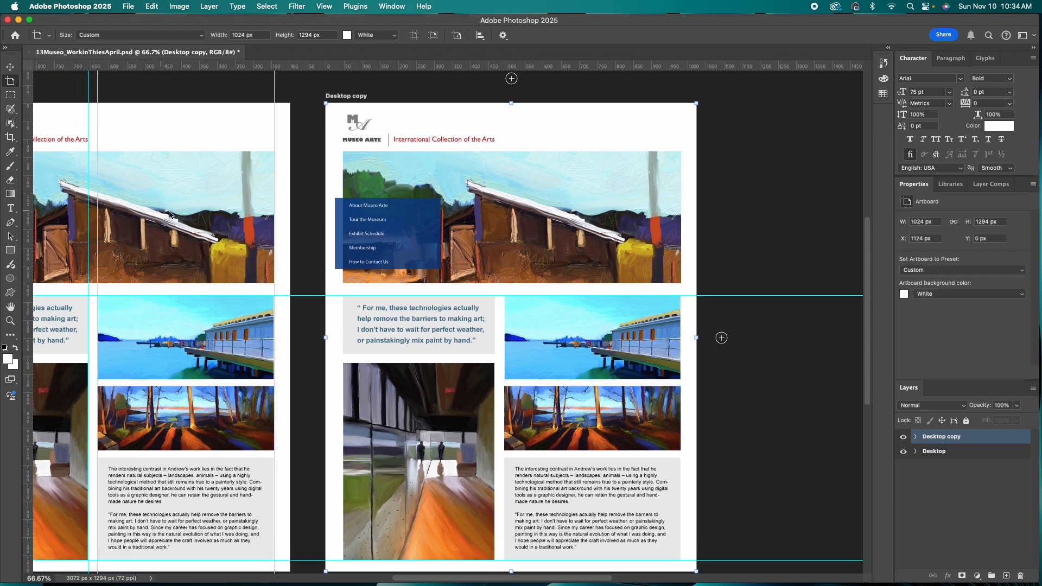
{"action": "double_click", "coordinate": [951, 437]}
{"action": "type", "text": "iP"}
{"action": "key", "text": "Return"}
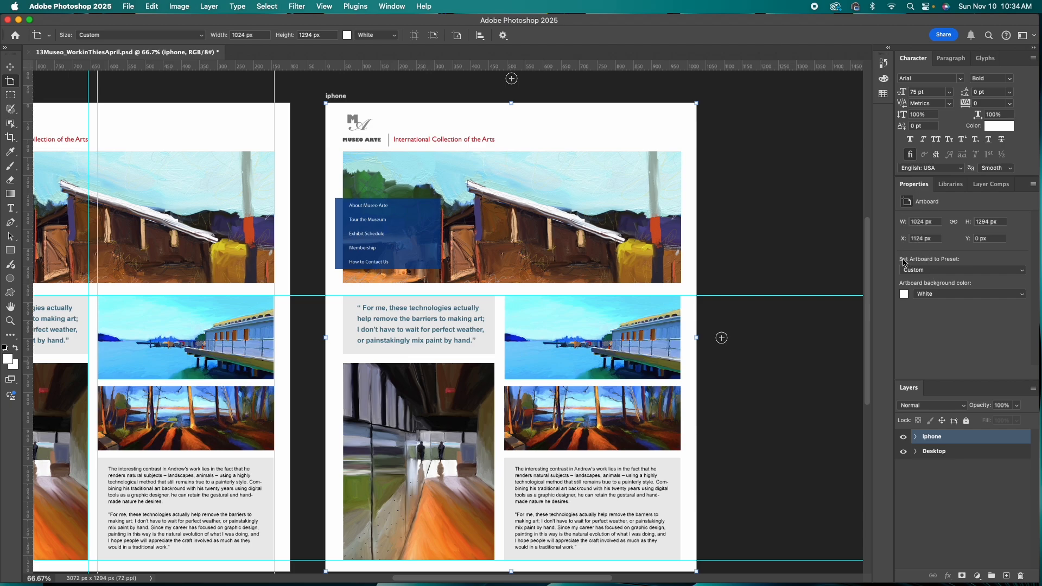
- Resize the iphone artboard to the iPhone 8/7/6 preset and save the document
{"action": "left_click", "coordinate": [965, 271]}
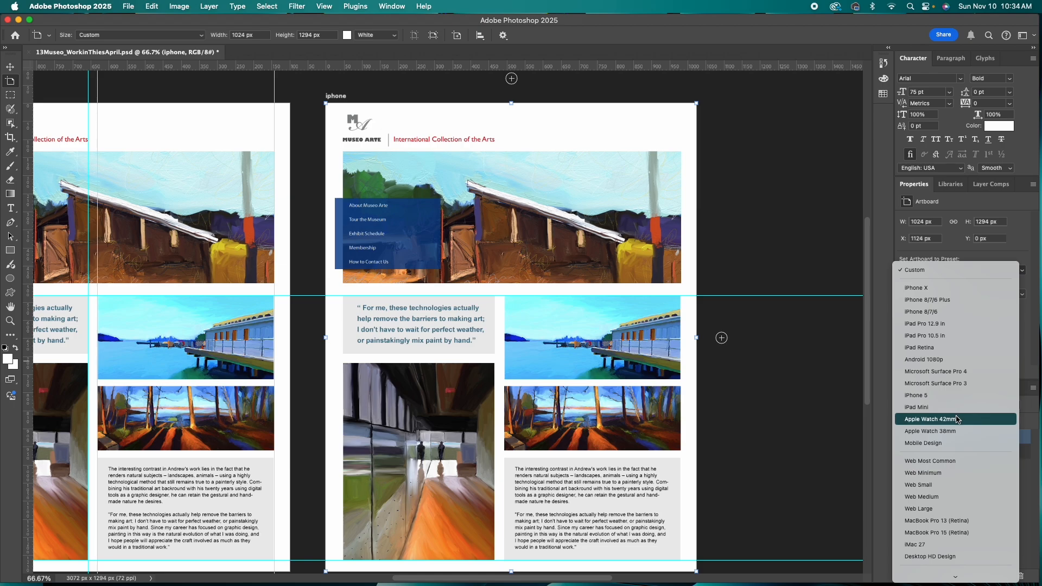
{"action": "left_click", "coordinate": [945, 312]}
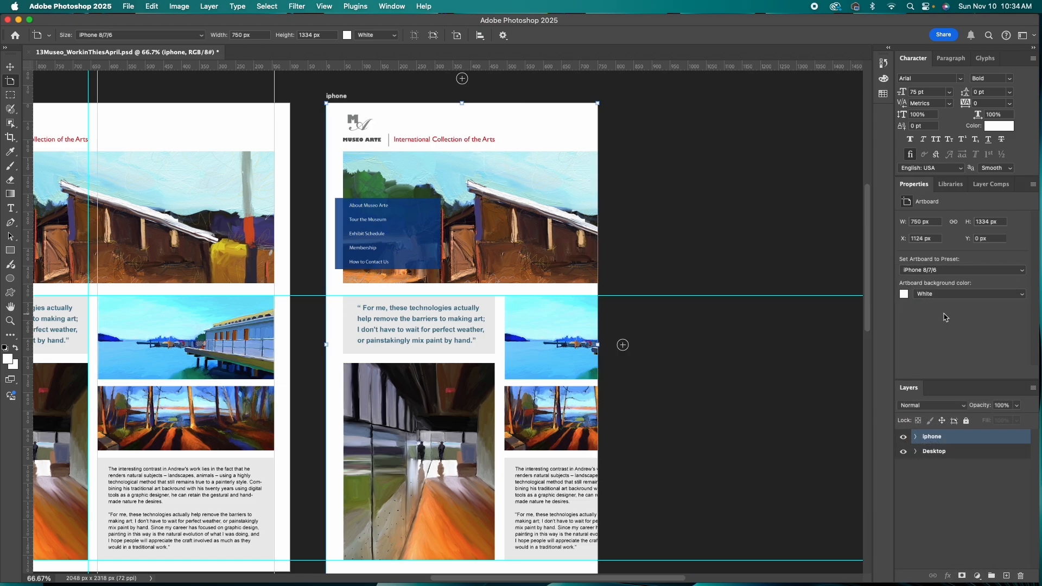
{"action": "left_click", "coordinate": [133, 6]}
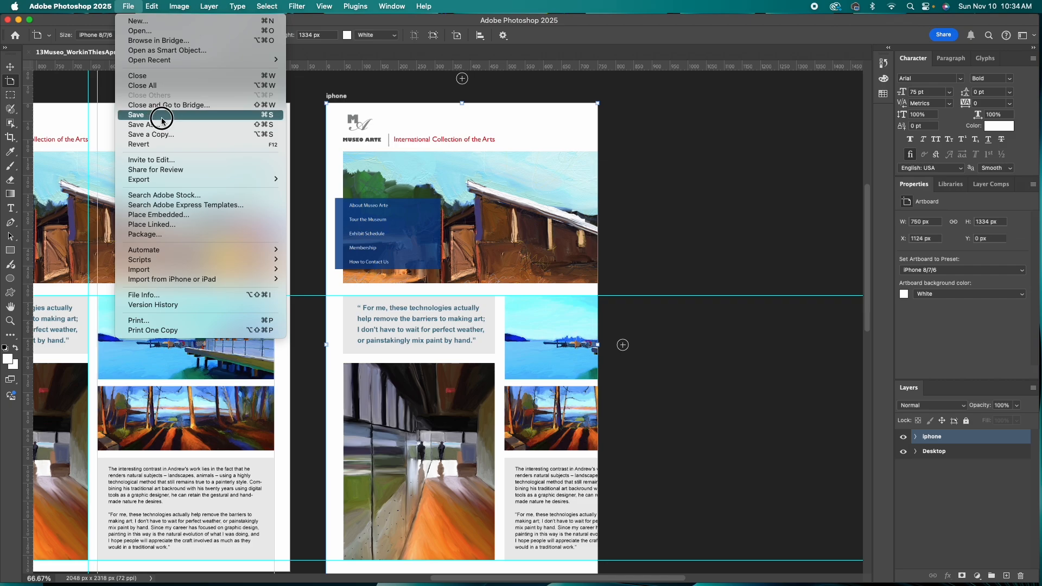
{"action": "left_click", "coordinate": [195, 115]}
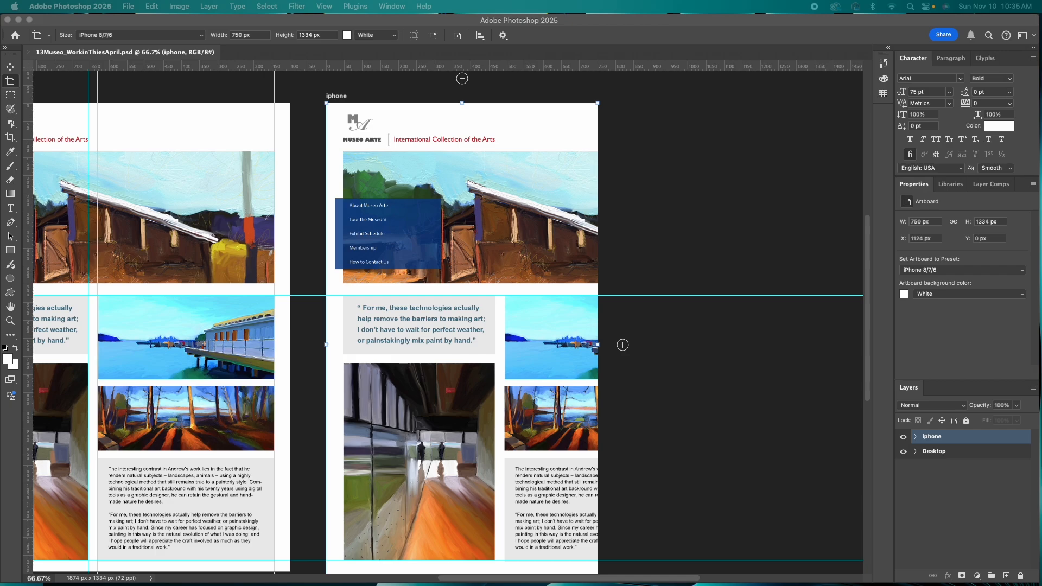
- Expand the iphone artboard and select its layers from Button Art through Right Column with the Move tool active, excluding Layer 0
{"action": "scroll", "coordinate": [482, 211], "scroll_direction": "left", "scroll_amount": 5}
{"action": "scroll", "coordinate": [482, 211], "scroll_direction": "down", "scroll_amount": 1}
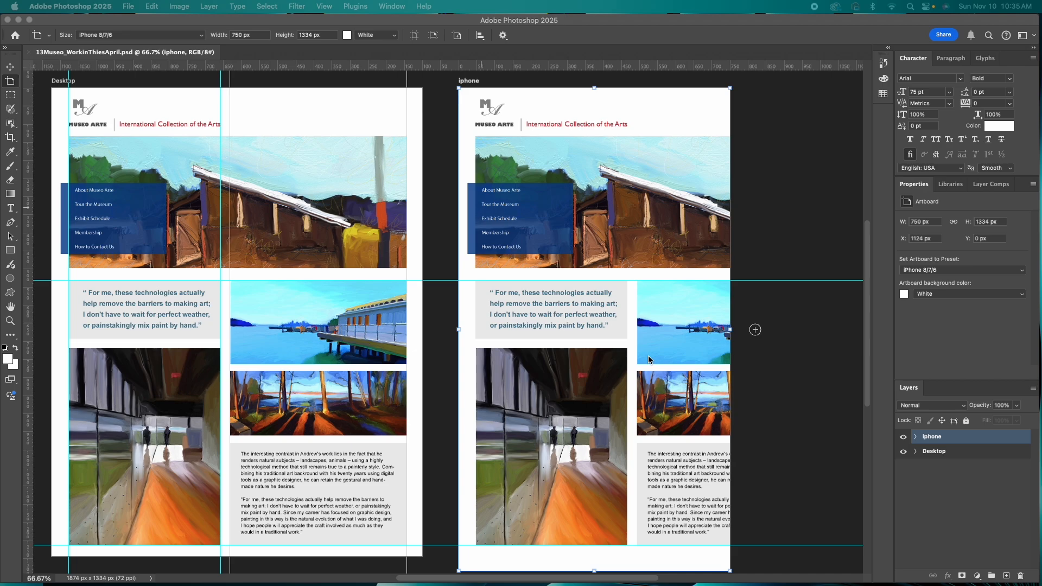
{"action": "left_click", "coordinate": [919, 439]}
{"action": "left_click", "coordinate": [917, 438]}
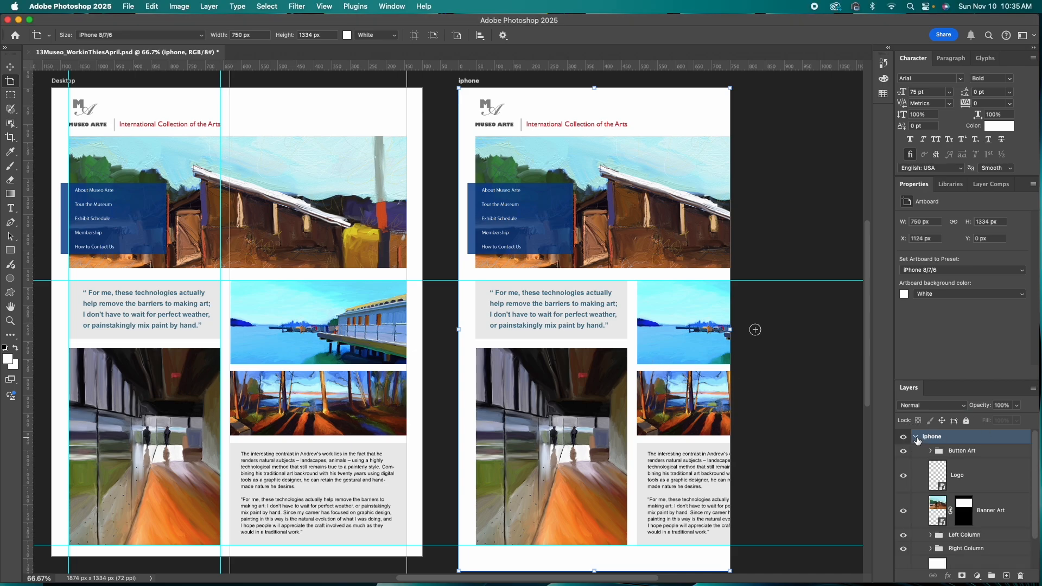
{"action": "left_click", "coordinate": [961, 453]}
{"action": "key", "text": "v"}
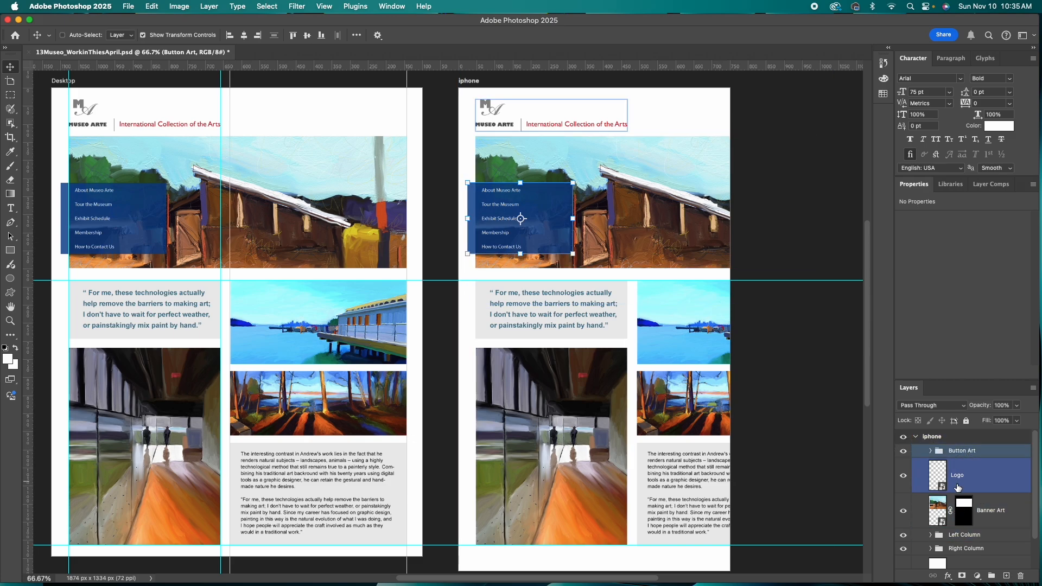
{"action": "scroll", "coordinate": [948, 467], "scroll_direction": "down", "scroll_amount": 1}
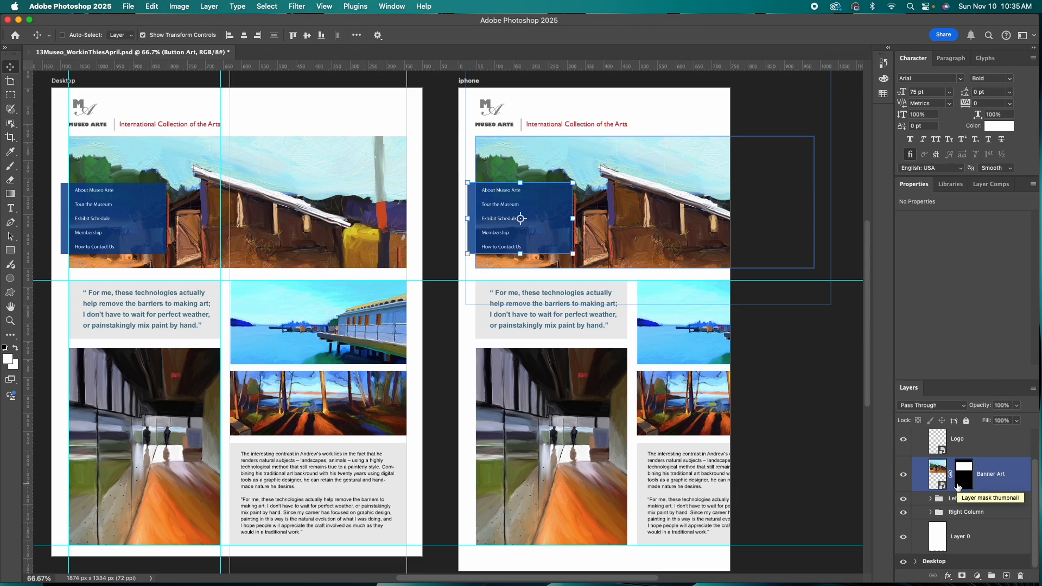
{"action": "scroll", "coordinate": [969, 537], "scroll_direction": "down", "scroll_amount": 1}
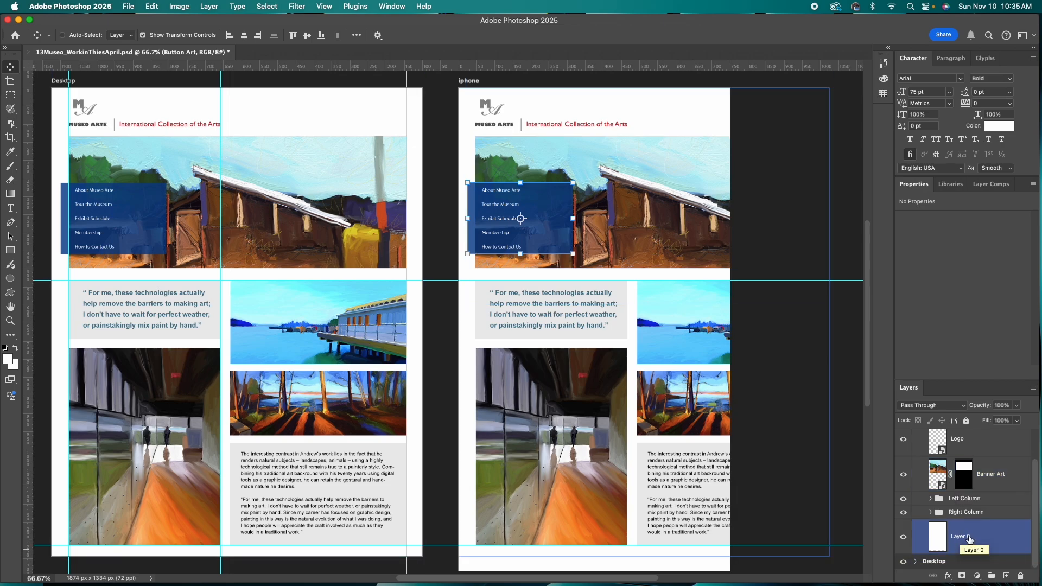
{"action": "scroll", "coordinate": [970, 537], "scroll_direction": "up", "scroll_amount": 2}
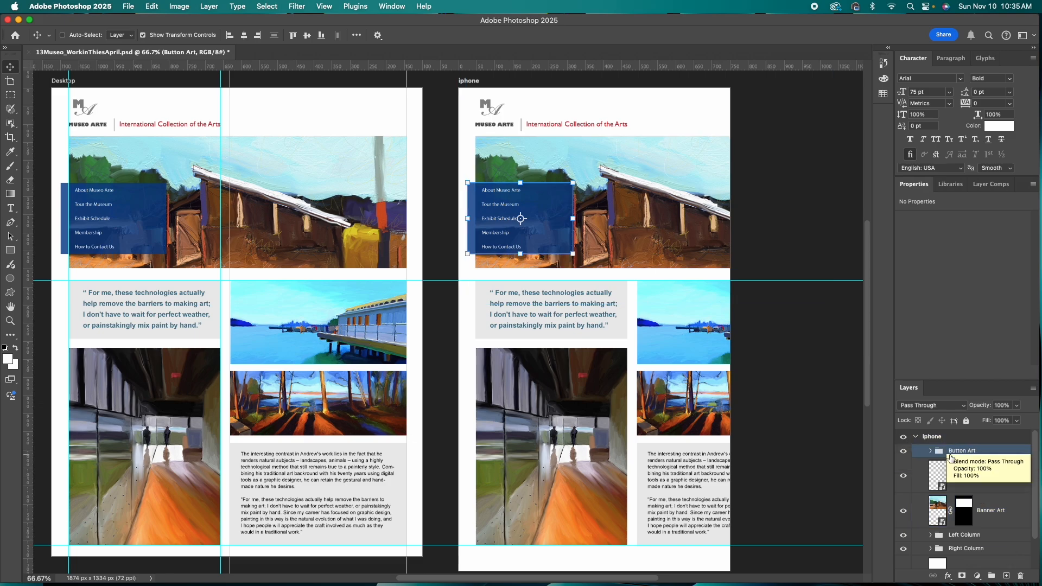
{"action": "left_click", "coordinate": [967, 550], "text": "shift"}
{"action": "scroll", "coordinate": [968, 553], "scroll_direction": "down", "scroll_amount": 2}
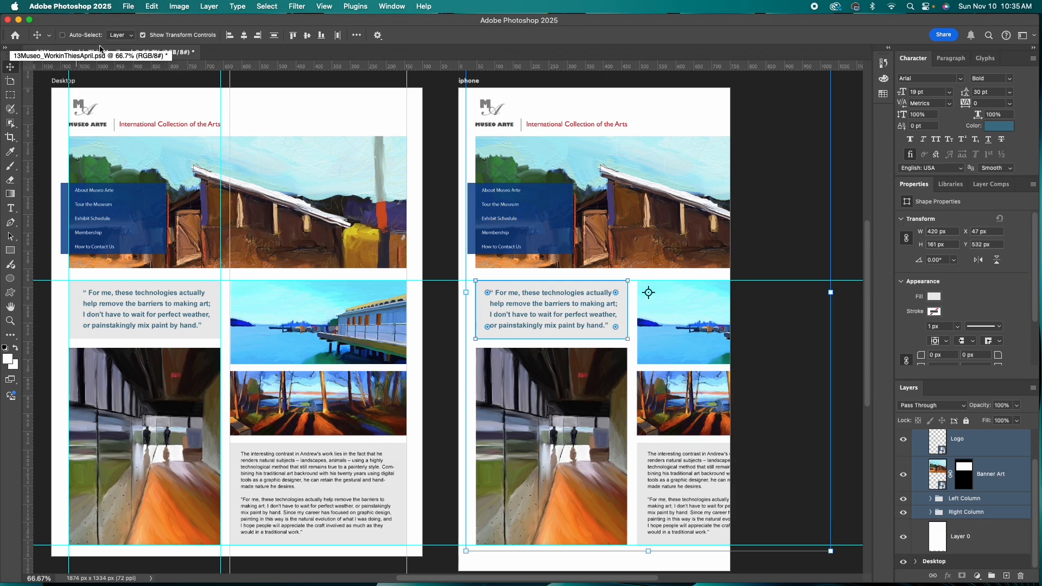
- Start Free Transform on the selected iphone layers, with the reference point shown and set to the upper-left corner
{"action": "left_click", "coordinate": [149, 6]}
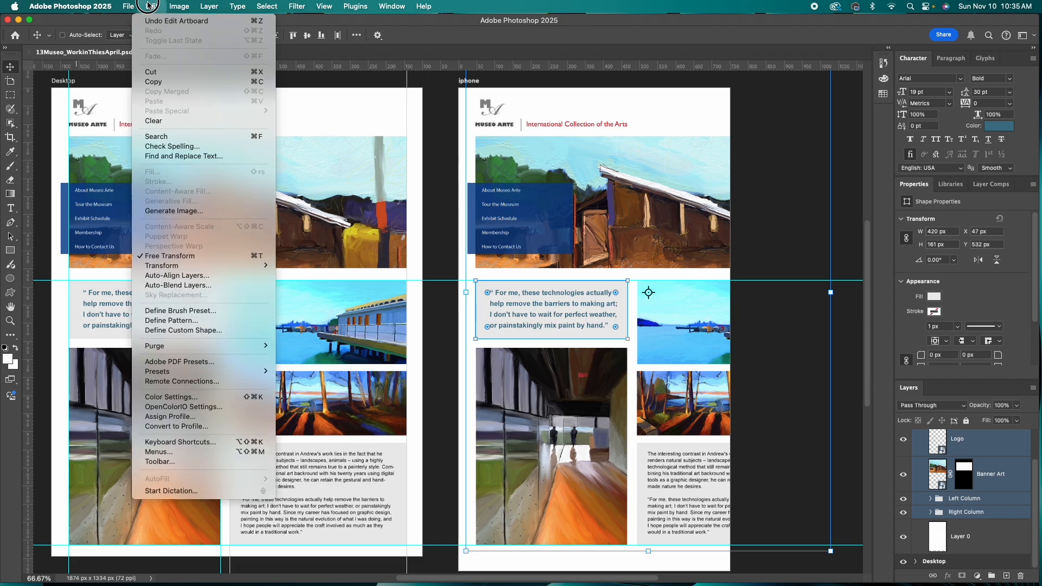
{"action": "left_click", "coordinate": [160, 256]}
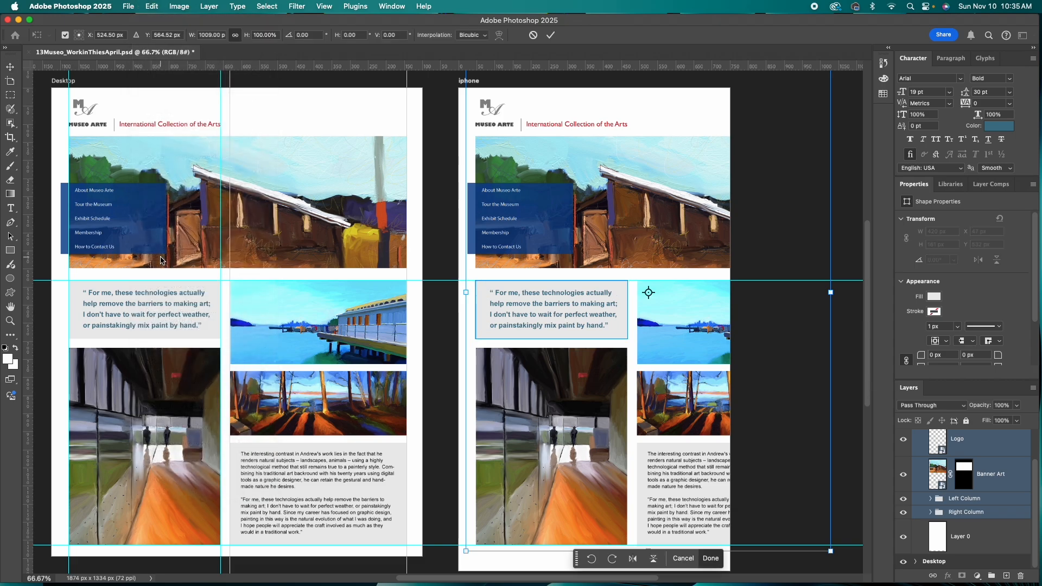
{"action": "scroll", "coordinate": [321, 266], "scroll_direction": "right", "scroll_amount": 4}
{"action": "scroll", "coordinate": [413, 277], "scroll_direction": "up", "scroll_amount": 5}
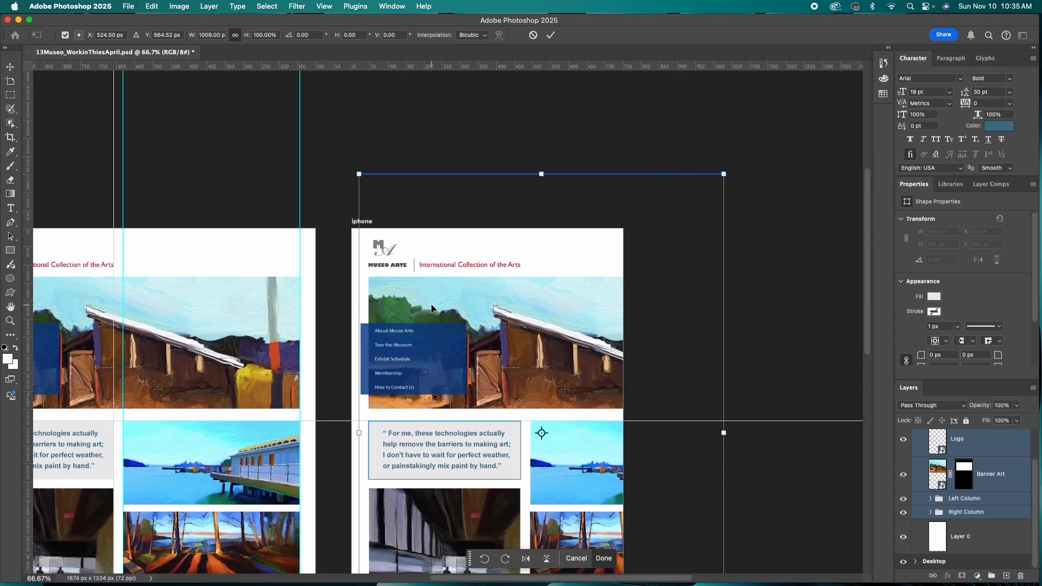
{"action": "scroll", "coordinate": [432, 308], "scroll_direction": "down", "scroll_amount": 5}
{"action": "scroll", "coordinate": [433, 308], "scroll_direction": "left", "scroll_amount": 4}
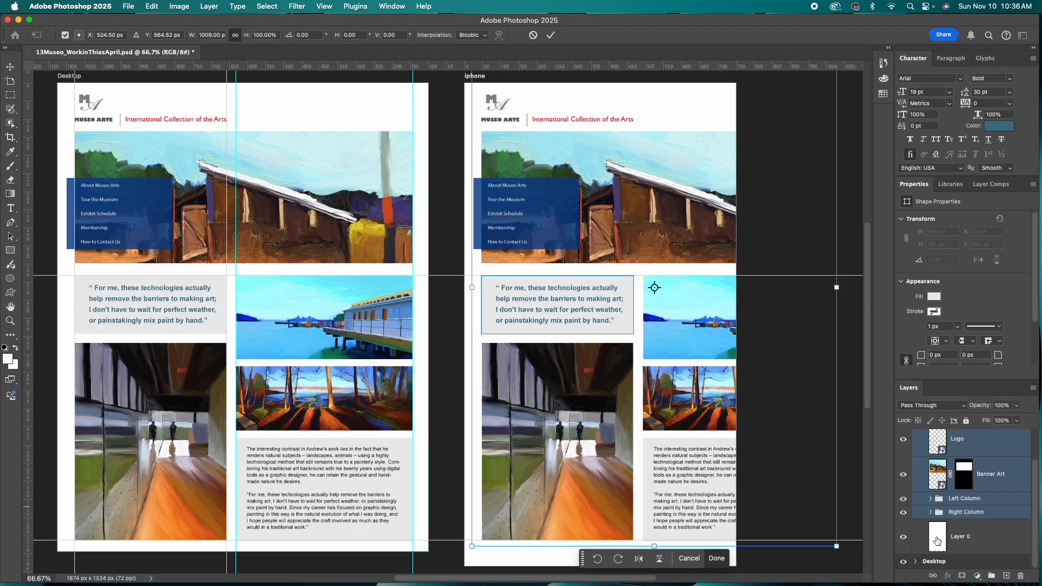
{"action": "scroll", "coordinate": [638, 396], "scroll_direction": "right", "scroll_amount": 5}
{"action": "scroll", "coordinate": [637, 396], "scroll_direction": "up", "scroll_amount": 2}
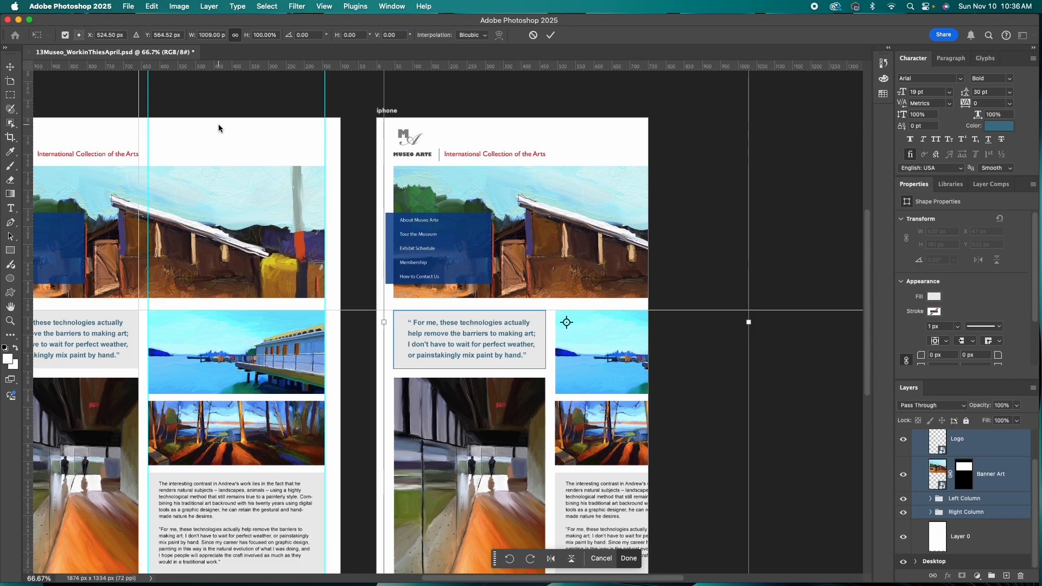
{"action": "left_click", "coordinate": [65, 34]}
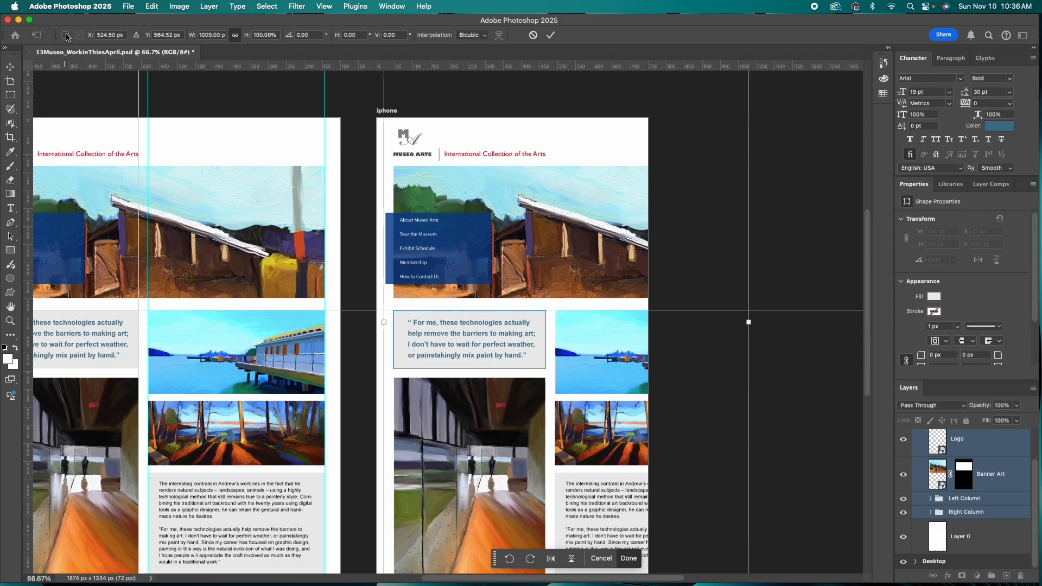
{"action": "left_click", "coordinate": [66, 36]}
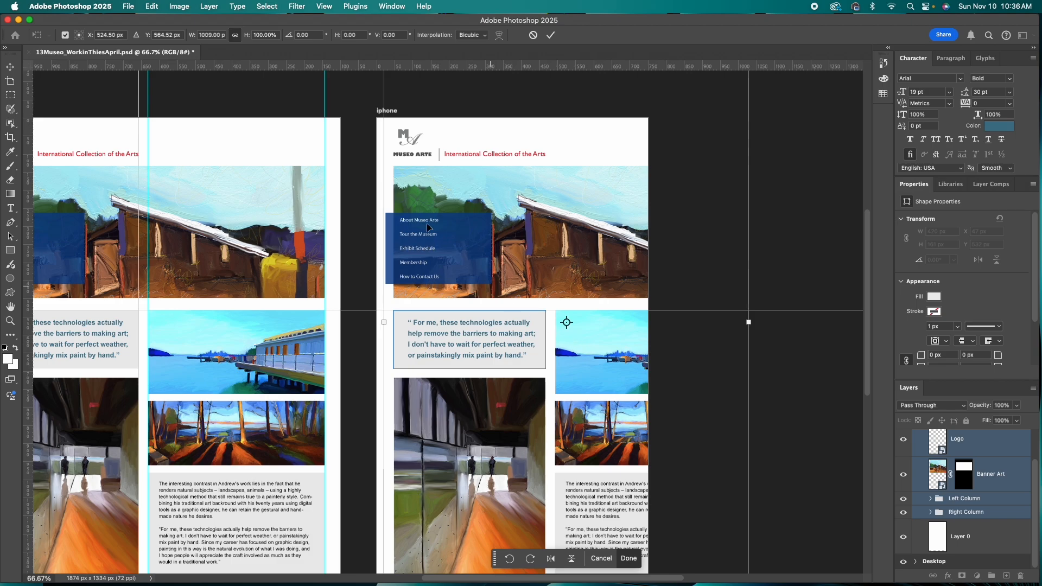
{"action": "left_click", "coordinate": [76, 33]}
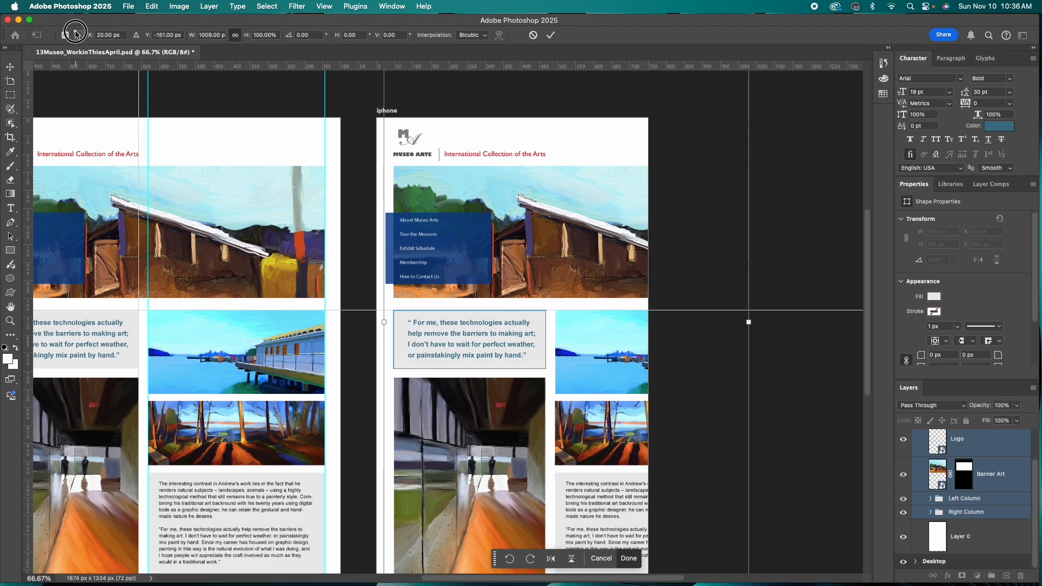
{"action": "scroll", "coordinate": [371, 158], "scroll_direction": "up", "scroll_amount": 3}
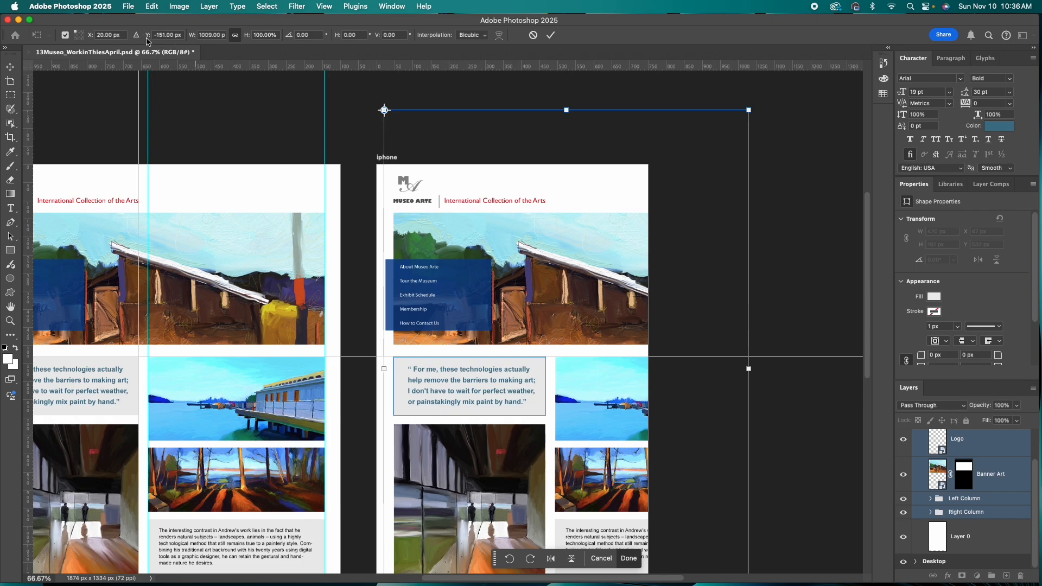
- Position the transform's reference point at X -5 px and Y -183 px
{"action": "left_click", "coordinate": [102, 35]}
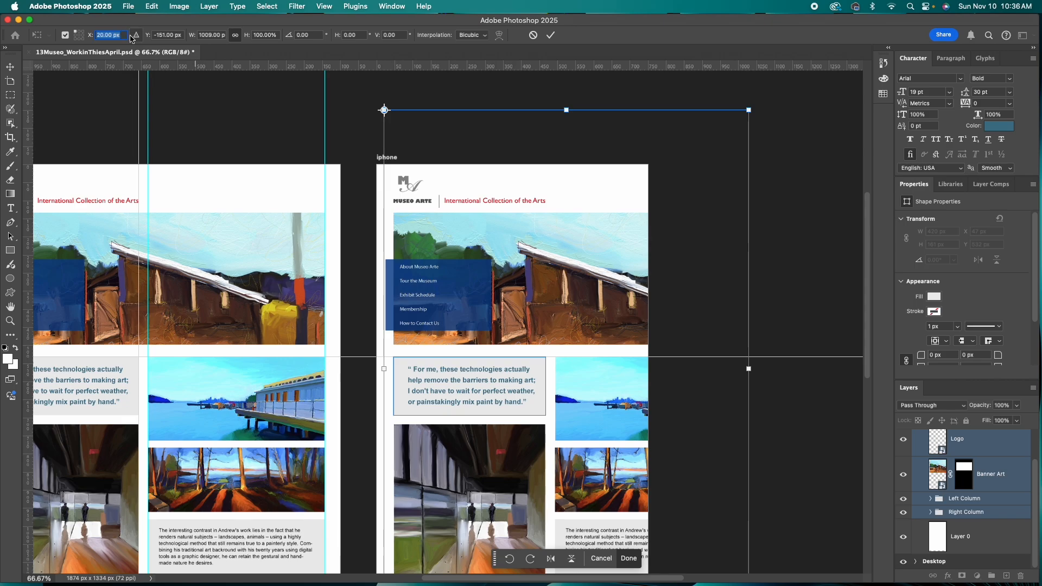
{"action": "type", "text": "-"}
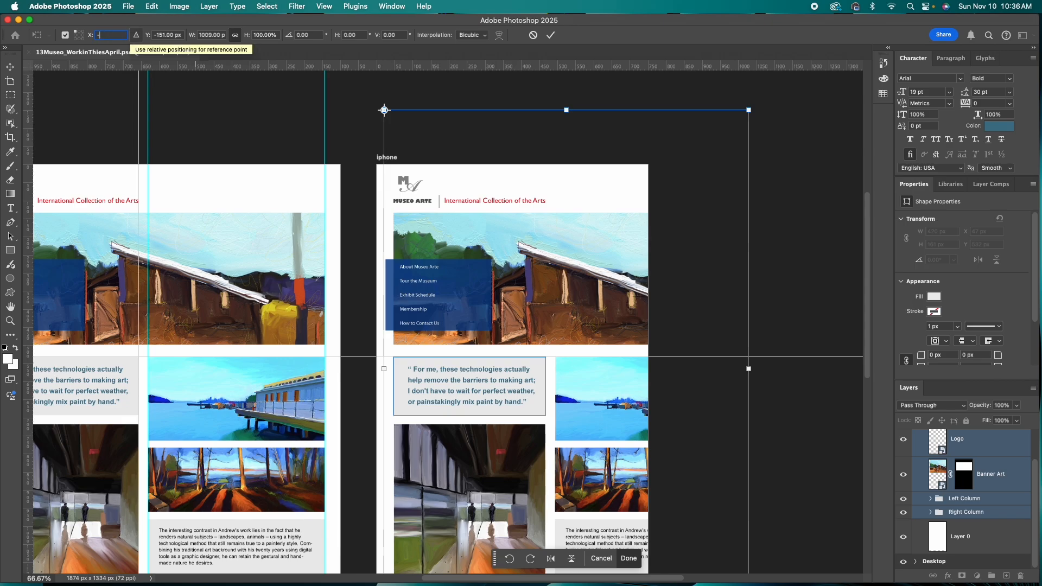
{"action": "type", "text": "5"}
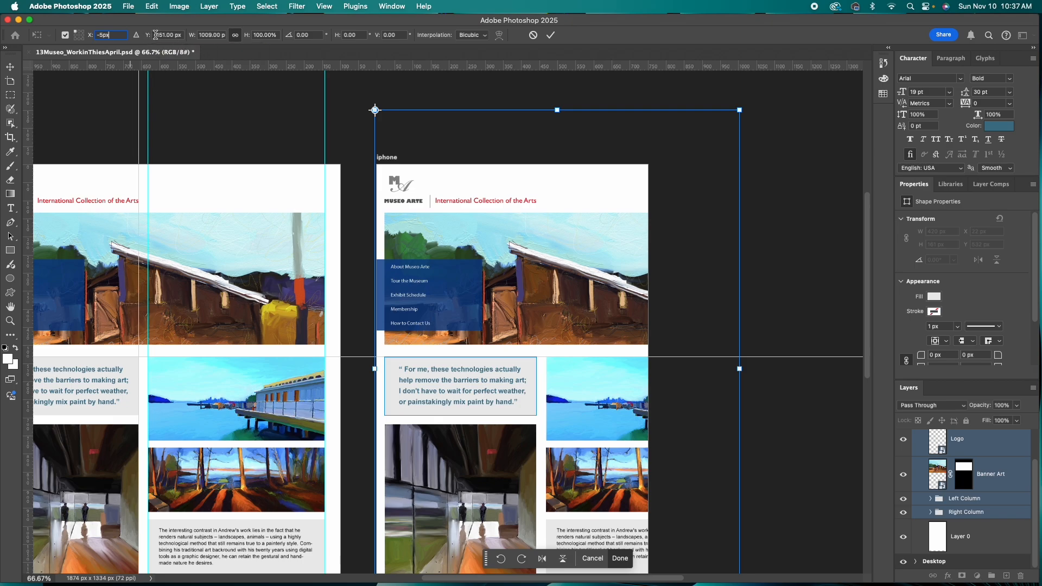
{"action": "left_click", "coordinate": [179, 35]}
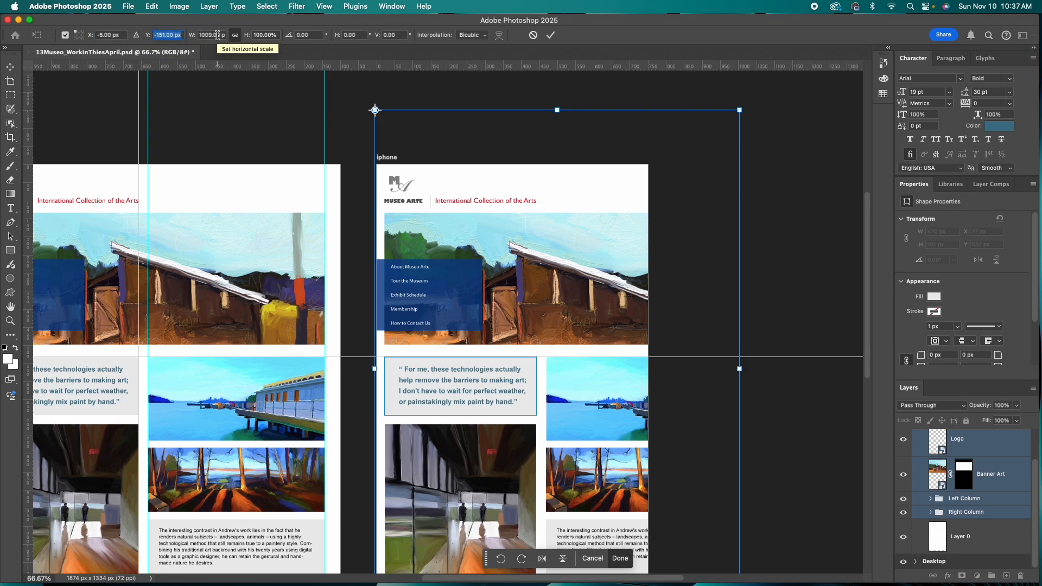
{"action": "type", "text": "-83"}
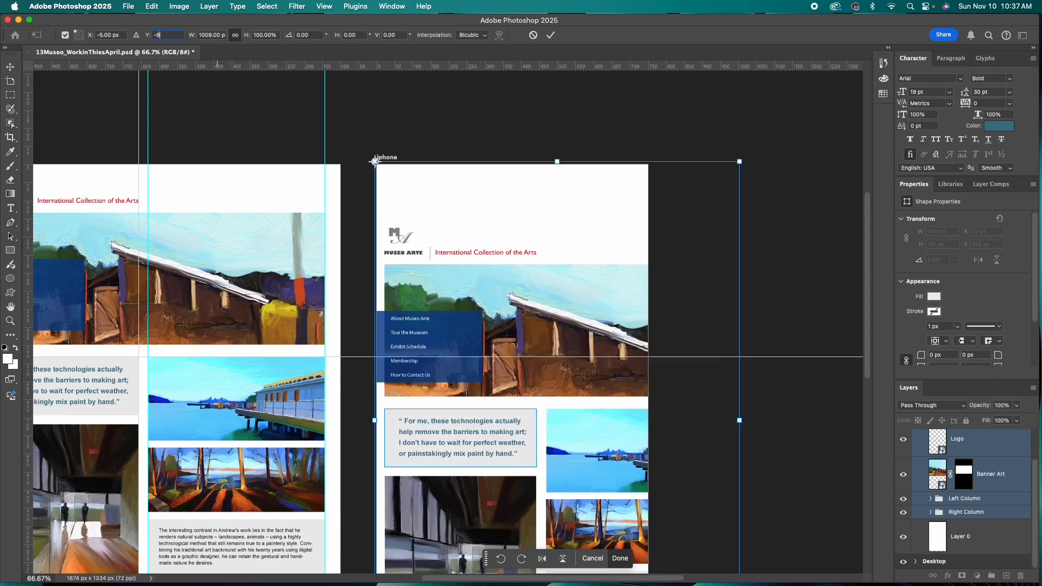
{"action": "key", "text": "BackSpace"}
{"action": "key", "text": "BackSpace"}
{"action": "type", "text": "183"}
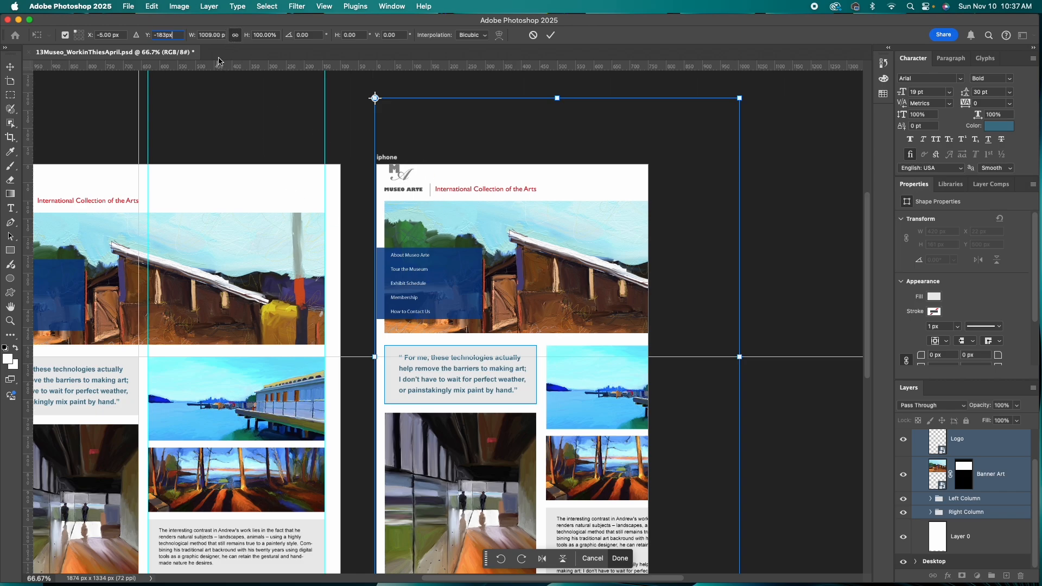
- Scale the selected layers proportionally to a width of 726 px and commit the transform
{"action": "left_click", "coordinate": [200, 34]}
{"action": "type", "text": "7"}
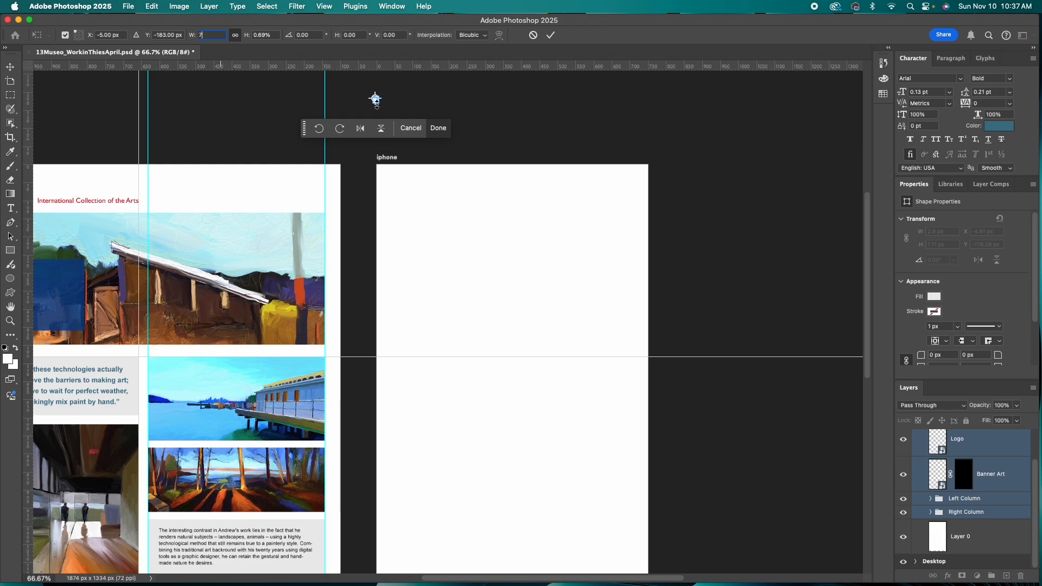
{"action": "type", "text": "2"}
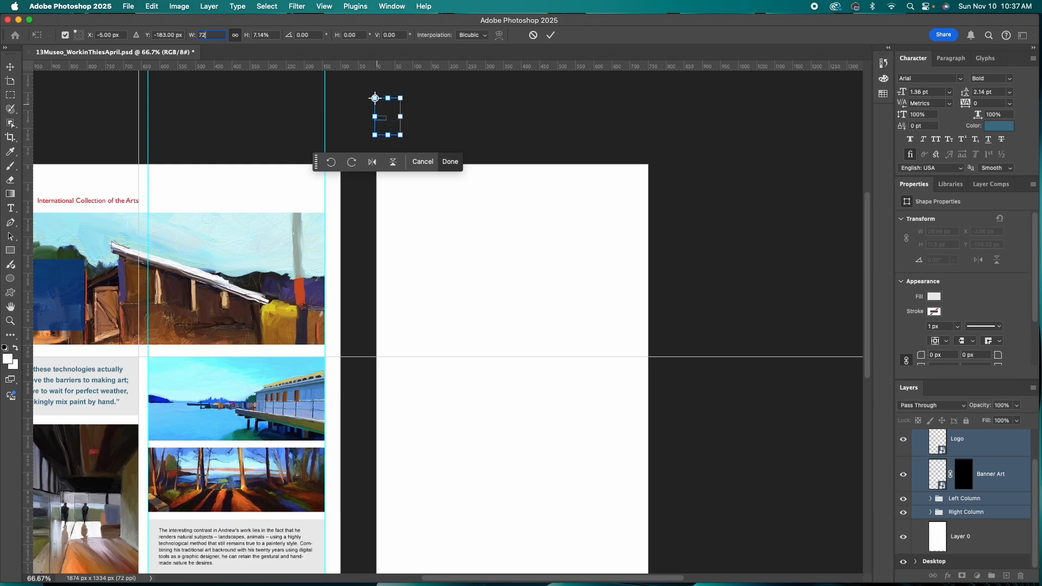
{"action": "type", "text": "6"}
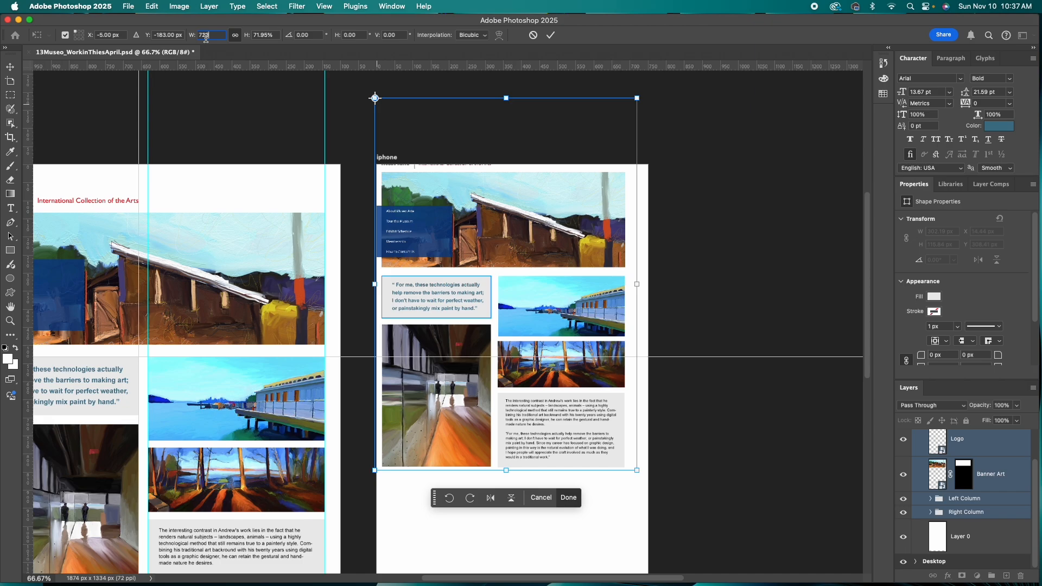
{"action": "type", "text": "px"}
{"action": "left_click", "coordinate": [551, 35]}
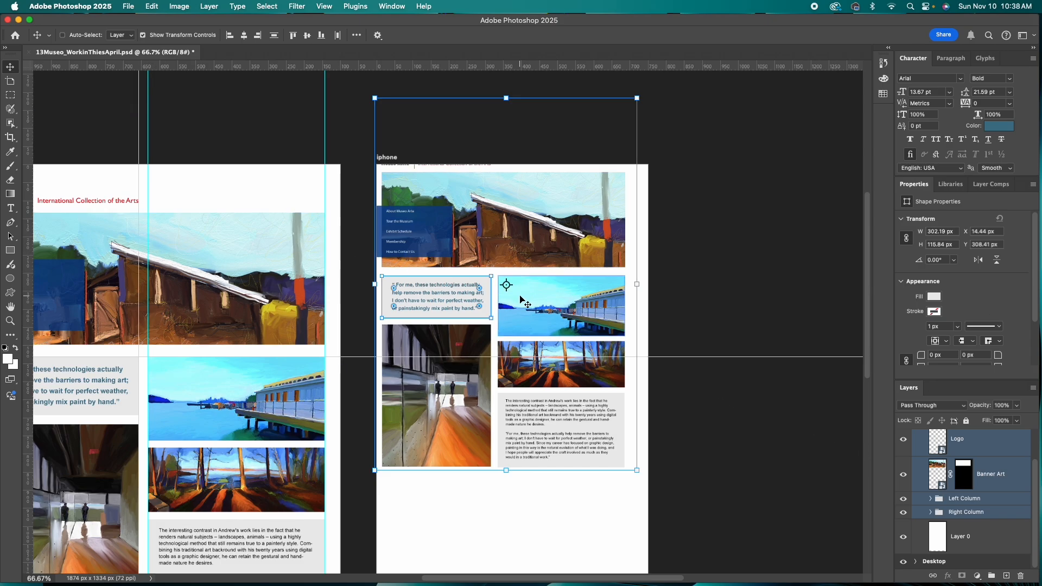
- Nudge the selected iphone layers down about 70 px and left about 1 px, so the whole logo sits inside the artboard
{"action": "key", "text": "Down"}
{"action": "key", "text": "Down"}
{"action": "key", "text": "Down"}
{"action": "key", "text": "Down"}
{"action": "key", "text": "Down"}
{"action": "key", "text": "Down"}
{"action": "key", "text": "Down"}
{"action": "key", "text": "Down"}
{"action": "key", "text": "Down"}
{"action": "key", "text": "Down"}
{"action": "key", "text": "Down"}
{"action": "key", "text": "Down"}
{"action": "key", "text": "Down"}
{"action": "key", "text": "Down"}
{"action": "key", "text": "Down"}
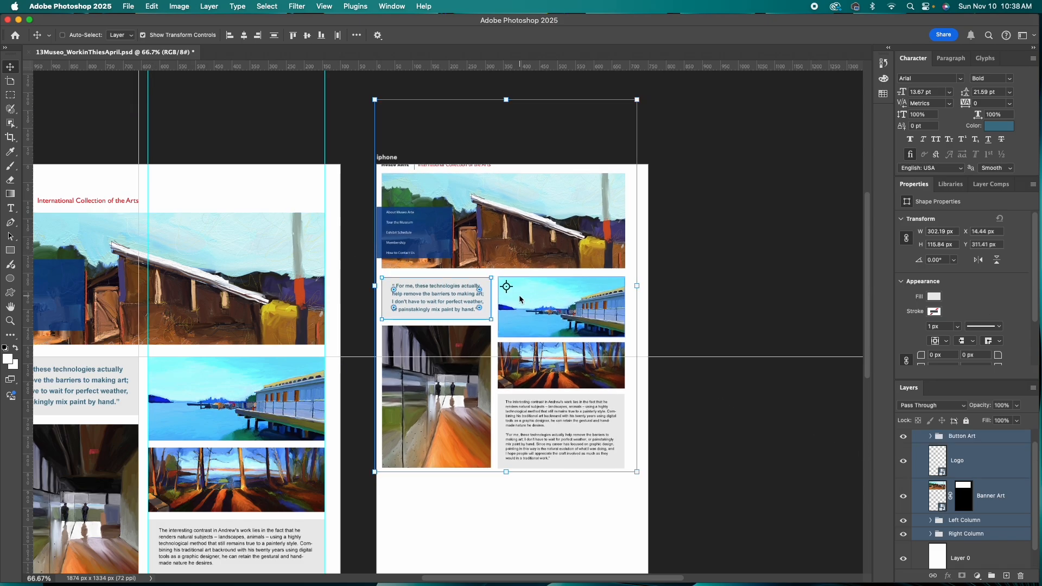
{"action": "key", "text": "Down"}
{"action": "key", "text": "Down"}
{"action": "key", "text": "Down"}
{"action": "key", "text": "Down"}
{"action": "key", "text": "Down"}
{"action": "key", "text": "Down"}
{"action": "key", "text": "Down"}
{"action": "key", "text": "Down"}
{"action": "key", "text": "Down"}
{"action": "key", "text": "Down"}
{"action": "key", "text": "Down"}
{"action": "key", "text": "Down"}
{"action": "key", "text": "Down"}
{"action": "key", "text": "Down"}
{"action": "key", "text": "Down"}
{"action": "key", "text": "Down"}
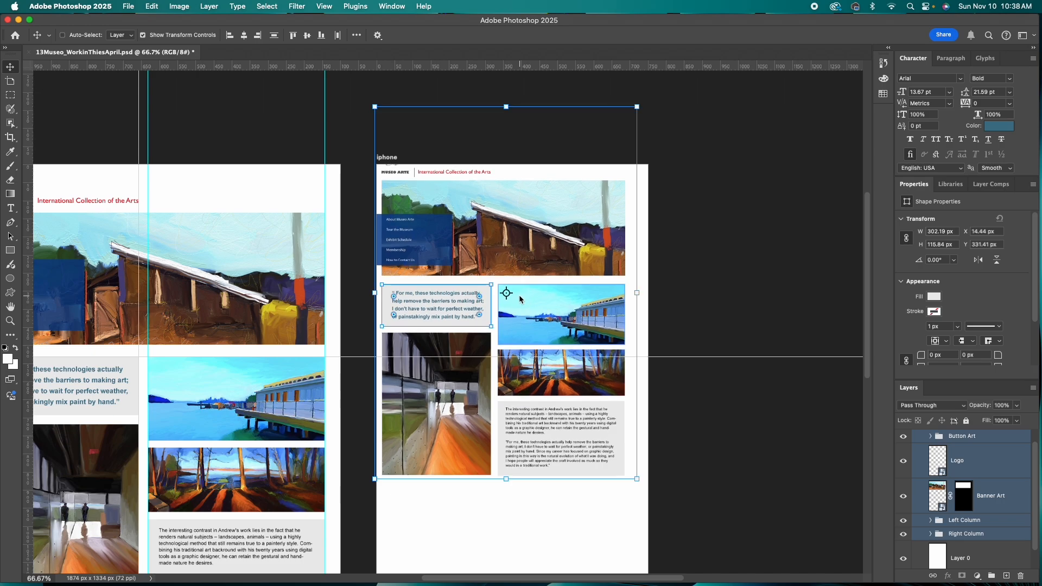
{"action": "key", "text": "Down"}
{"action": "key", "text": "Down"}
{"action": "key", "text": "Down"}
{"action": "key", "text": "Down"}
{"action": "key", "text": "Down"}
{"action": "key", "text": "Down"}
{"action": "key", "text": "Down"}
{"action": "key", "text": "Down"}
{"action": "key", "text": "Down"}
{"action": "key", "text": "Down"}
{"action": "key", "text": "Down"}
{"action": "key", "text": "Down"}
{"action": "key", "text": "Down"}
{"action": "key", "text": "Down"}
{"action": "key", "text": "Down"}
{"action": "key", "text": "Down"}
{"action": "key", "text": "Down"}
{"action": "key", "text": "Down"}
{"action": "key", "text": "Down"}
{"action": "key", "text": "Down"}
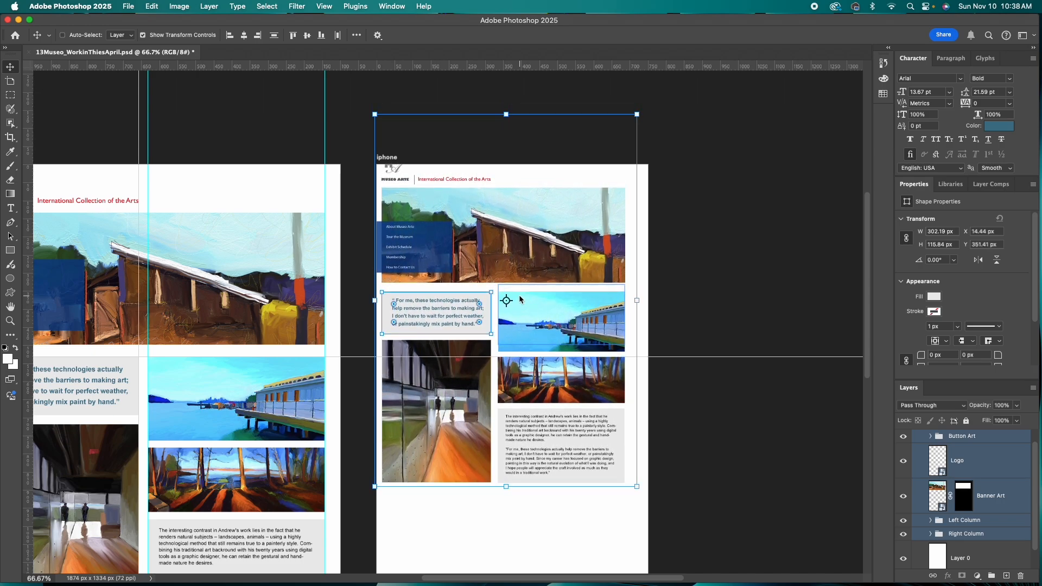
{"action": "key", "text": "Down"}
{"action": "key", "text": "Down"}
{"action": "key", "text": "Down"}
{"action": "key", "text": "Down"}
{"action": "key", "text": "Down"}
{"action": "key", "text": "Down"}
{"action": "key", "text": "Down"}
{"action": "key", "text": "Down"}
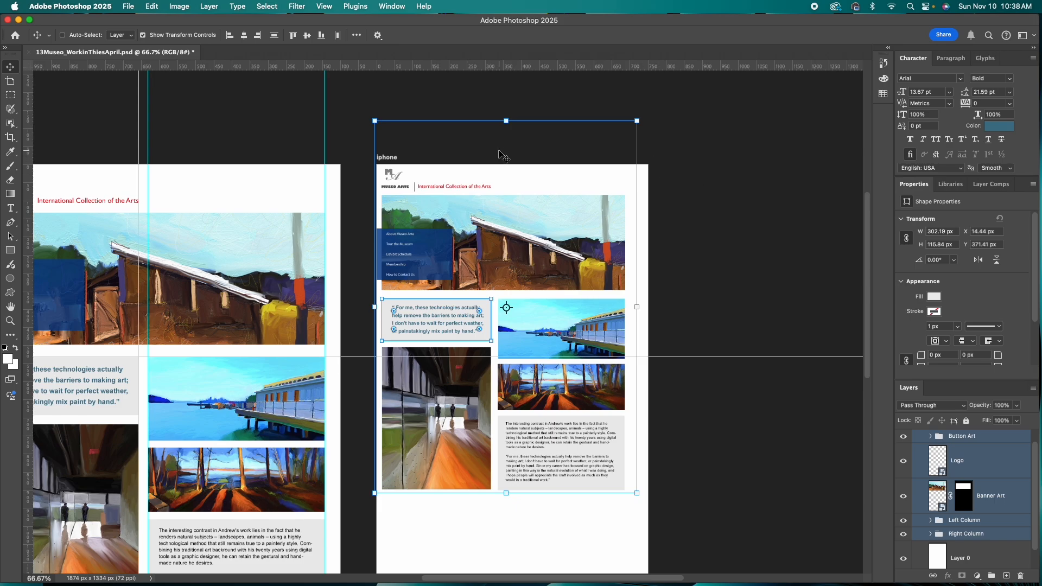
{"action": "left_click_drag", "start_coordinate": [498, 157], "coordinate": [499, 151]}
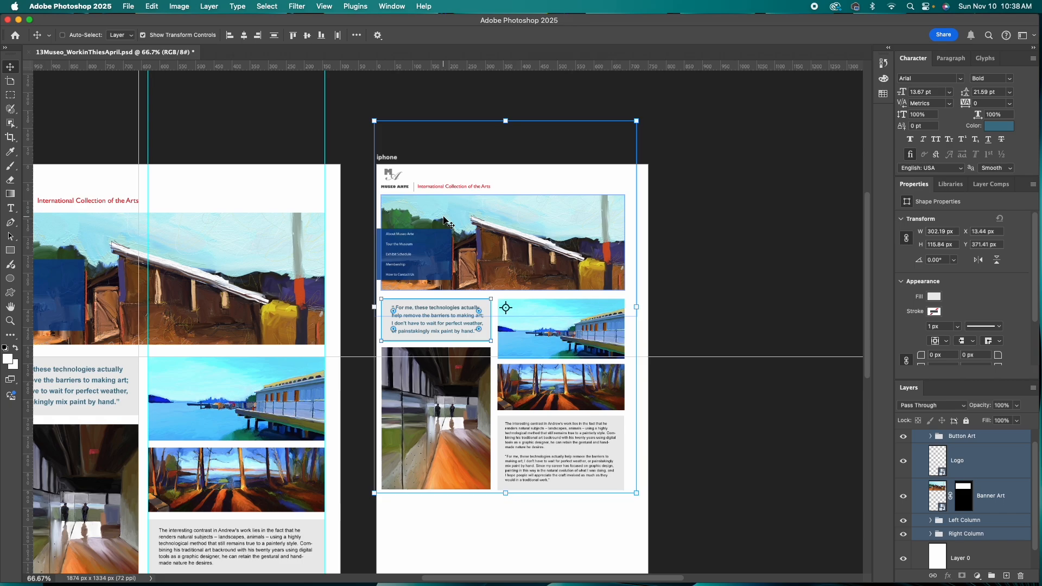
{"action": "key", "text": "Down"}
{"action": "key", "text": "Down"}
{"action": "key", "text": "Down"}
{"action": "key", "text": "Down"}
{"action": "key", "text": "Down"}
{"action": "key", "text": "Down"}
{"action": "key", "text": "Down"}
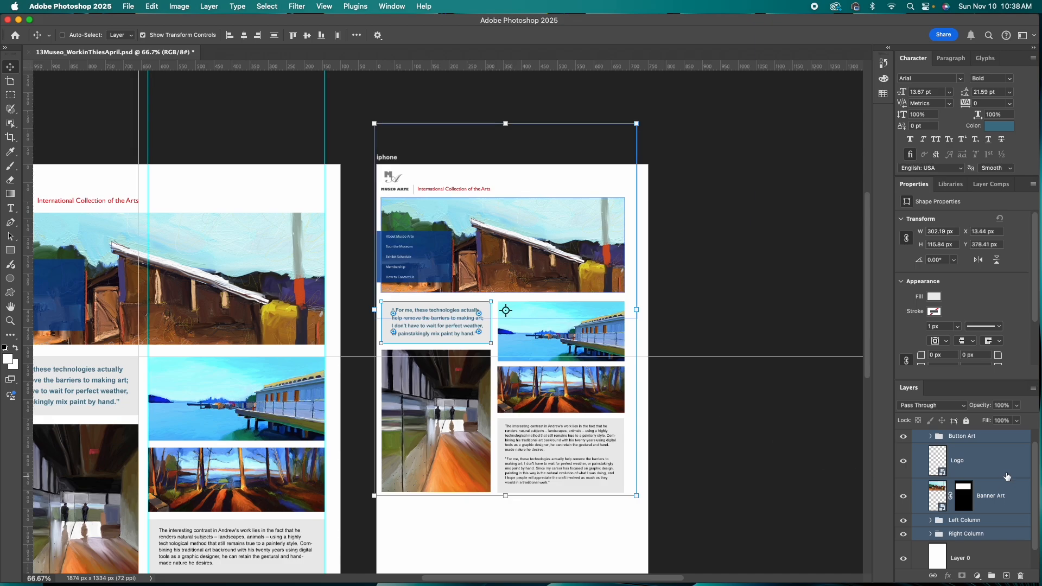
- Scale the iphone Logo layer proportionally to about 673 px wide, matching the banner's right edge, and commit the transform
{"action": "left_click", "coordinate": [993, 463]}
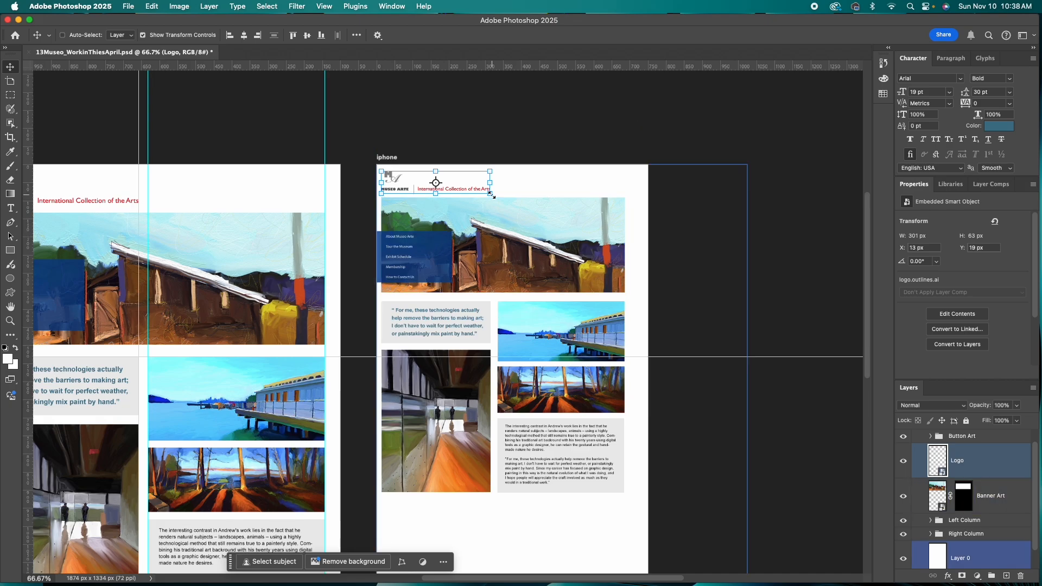
{"action": "left_click_drag", "start_coordinate": [490, 193], "coordinate": [509, 199]}
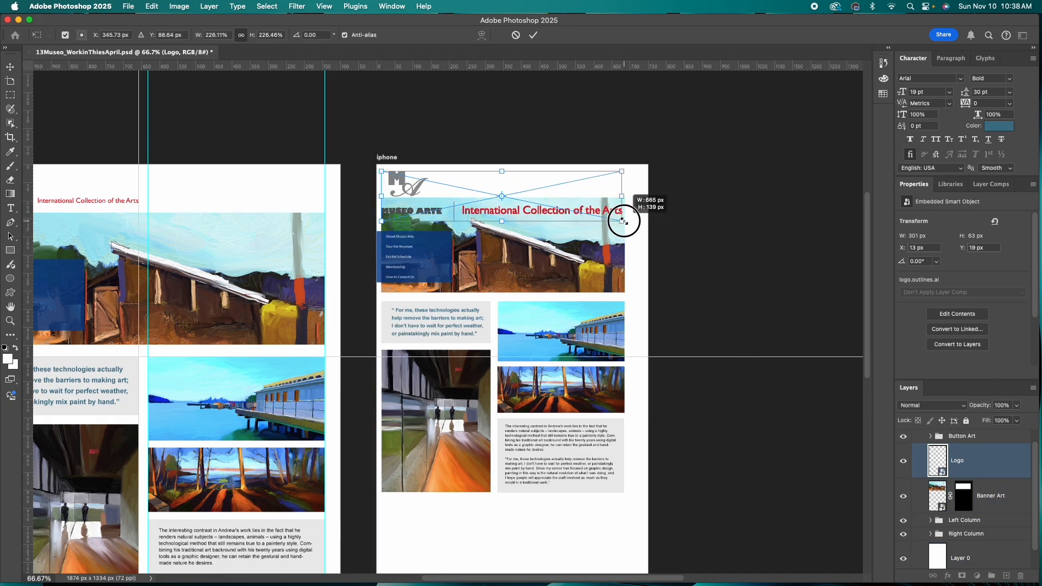
{"action": "left_click_drag", "start_coordinate": [624, 221], "coordinate": [625, 222]}
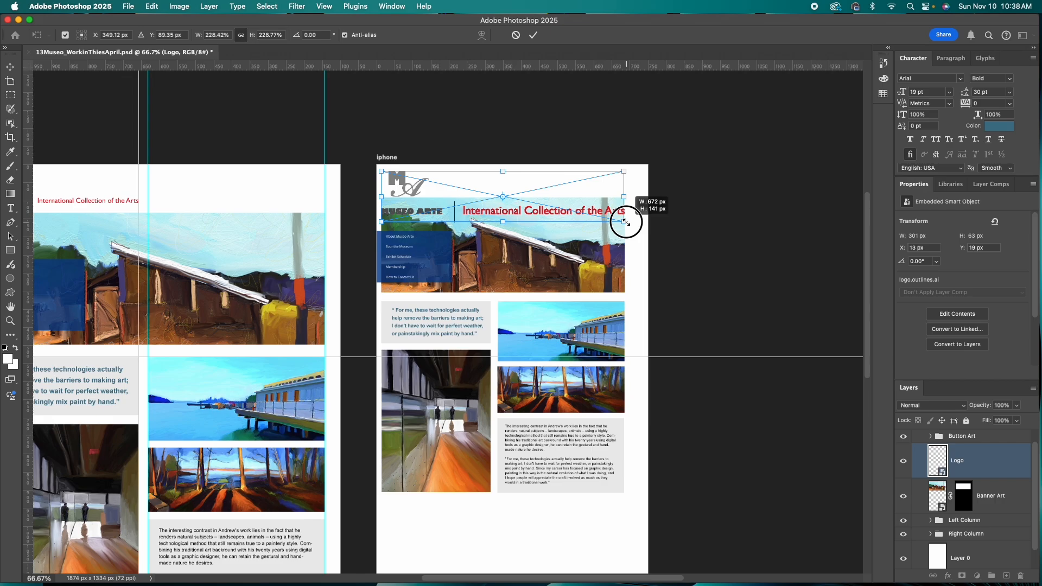
{"action": "left_click_drag", "start_coordinate": [626, 222], "coordinate": [627, 222]}
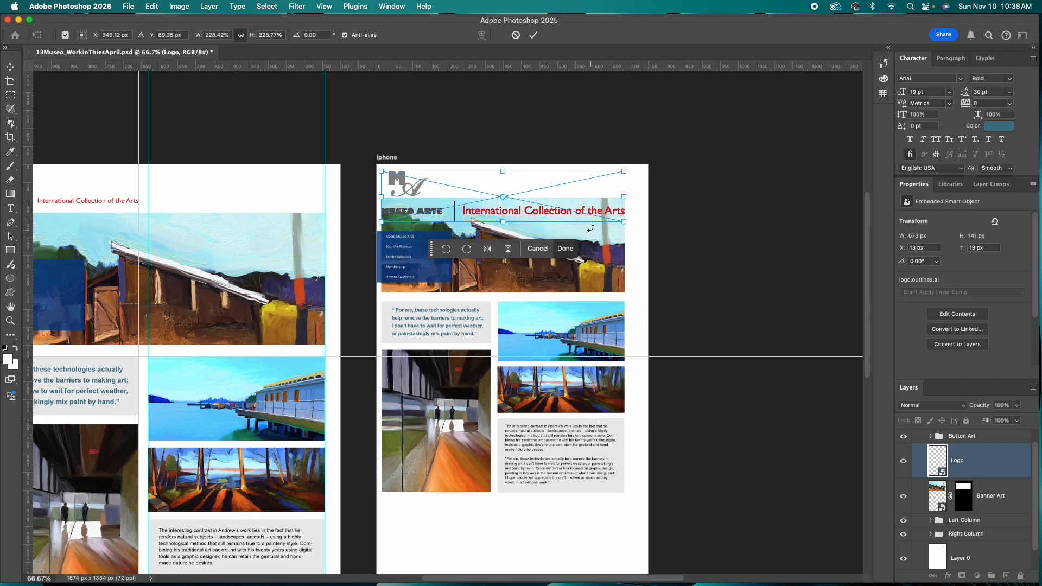
{"action": "left_click", "coordinate": [533, 35]}
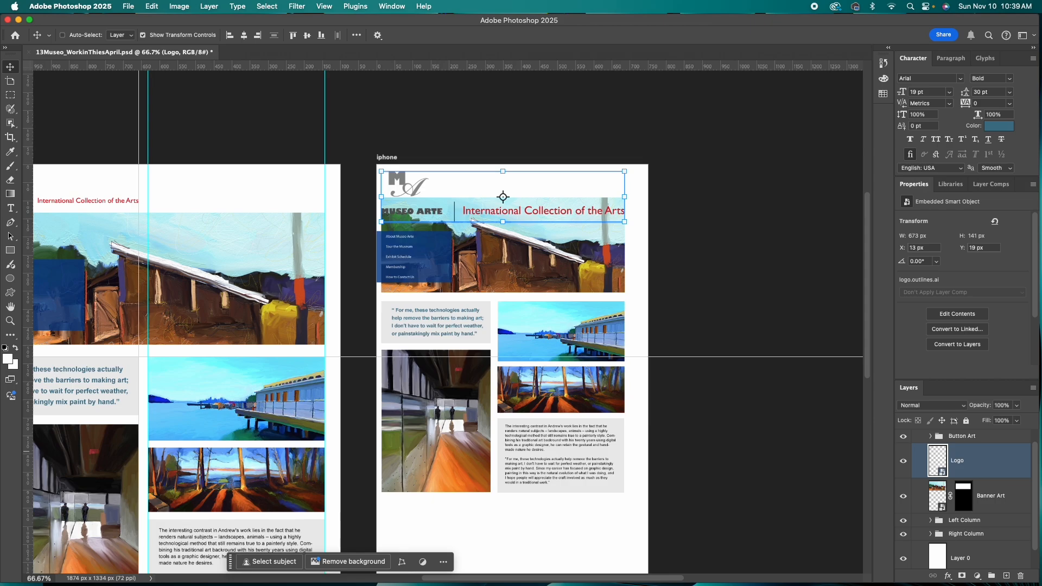
{"action": "scroll", "coordinate": [980, 471], "scroll_direction": "down", "scroll_amount": 1}
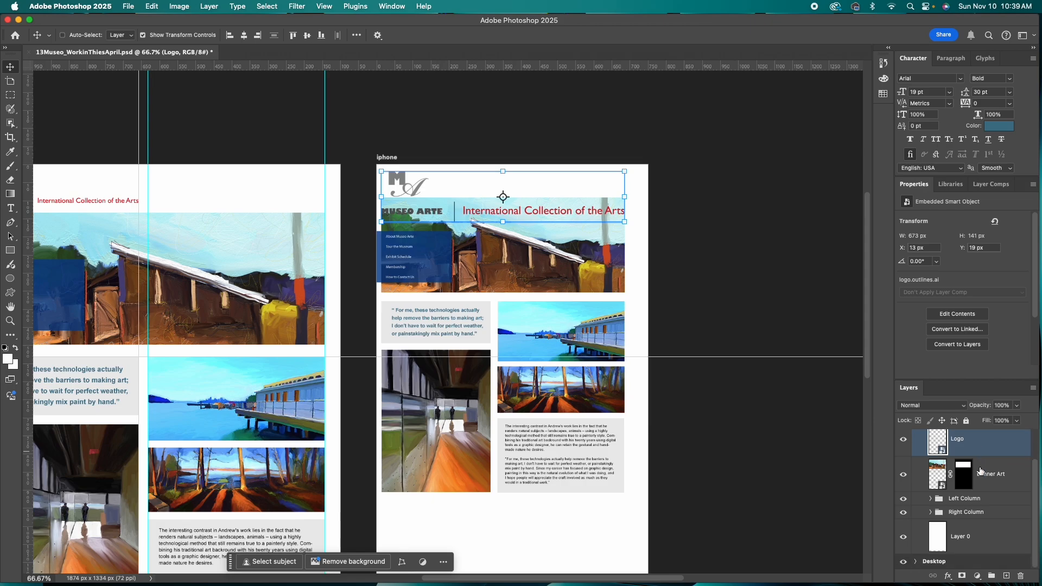
{"action": "left_click", "coordinate": [974, 514], "text": "shift"}
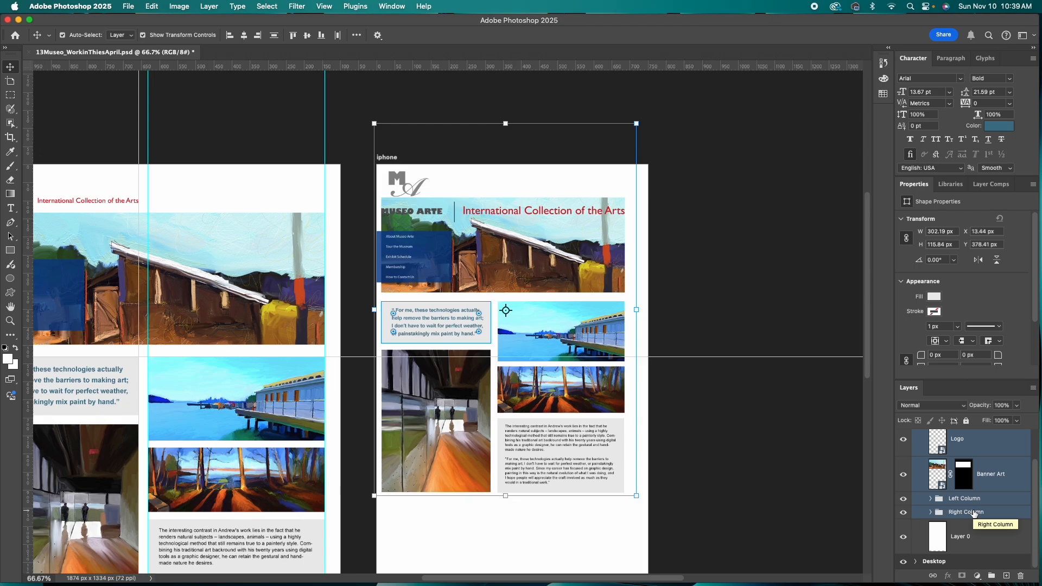
{"action": "key", "text": "super+t"}
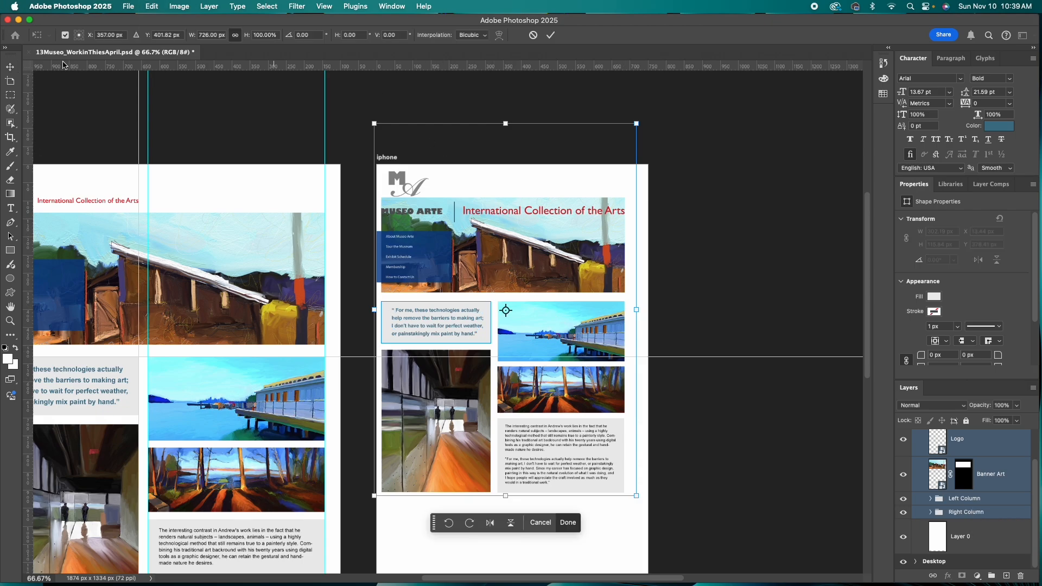
{"action": "left_click", "coordinate": [69, 36]}
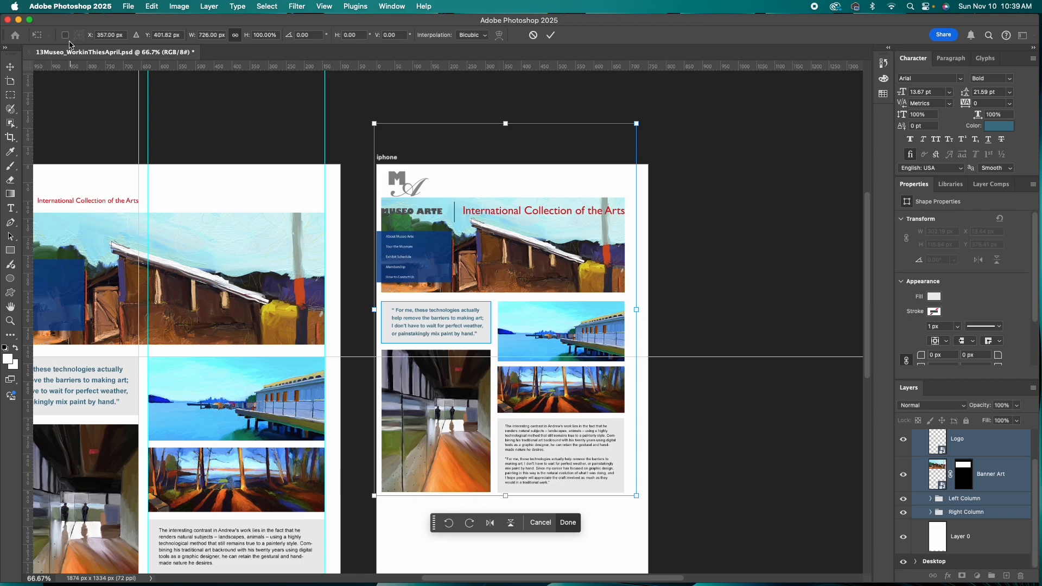
{"action": "left_click", "coordinate": [69, 37]}
{"action": "left_click", "coordinate": [66, 36]}
{"action": "left_click", "coordinate": [552, 37]}
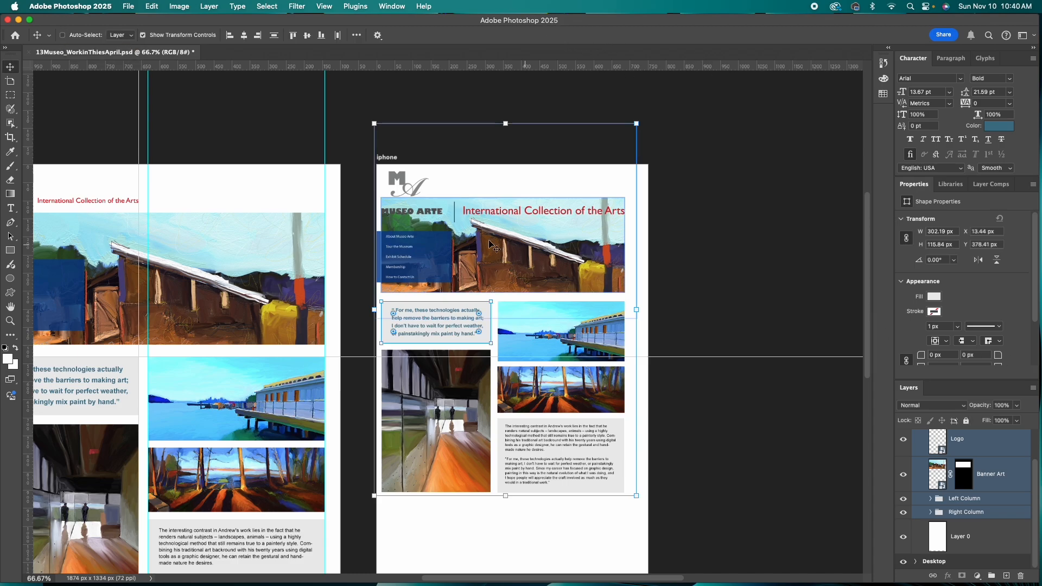
- Move the iphone Banner Art, Left Column and Right Column down about 93 px, aligning the banner's top edge with the blue navigation block
{"action": "left_click", "coordinate": [998, 480]}
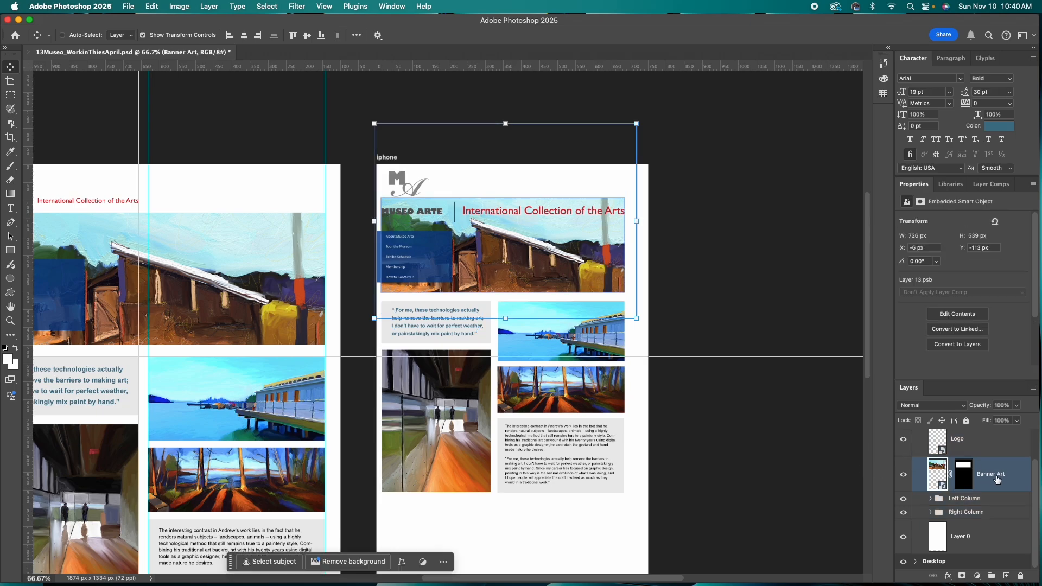
{"action": "left_click", "coordinate": [991, 513], "text": "shift"}
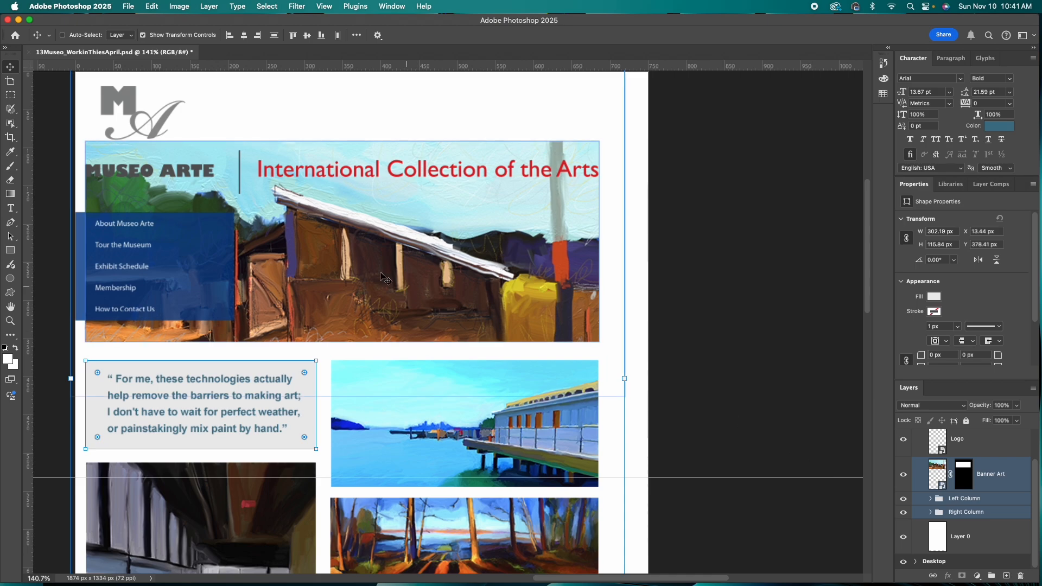
{"action": "left_click_drag", "start_coordinate": [351, 207], "coordinate": [349, 275]}
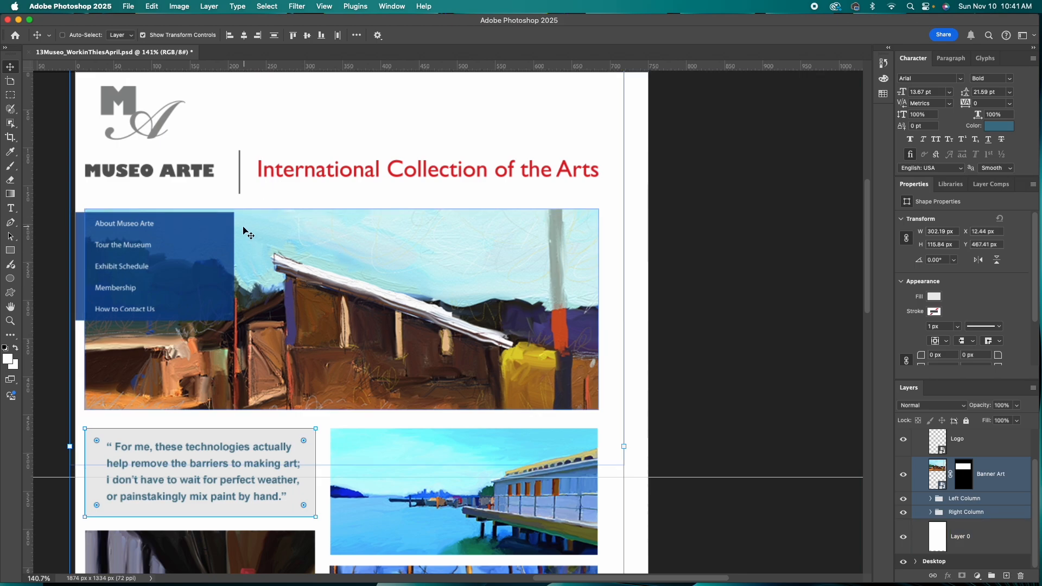
{"action": "key", "text": "Down"}
{"action": "key", "text": "Down"}
{"action": "key", "text": "Down"}
{"action": "key", "text": "Down"}
{"action": "key", "text": "Down"}
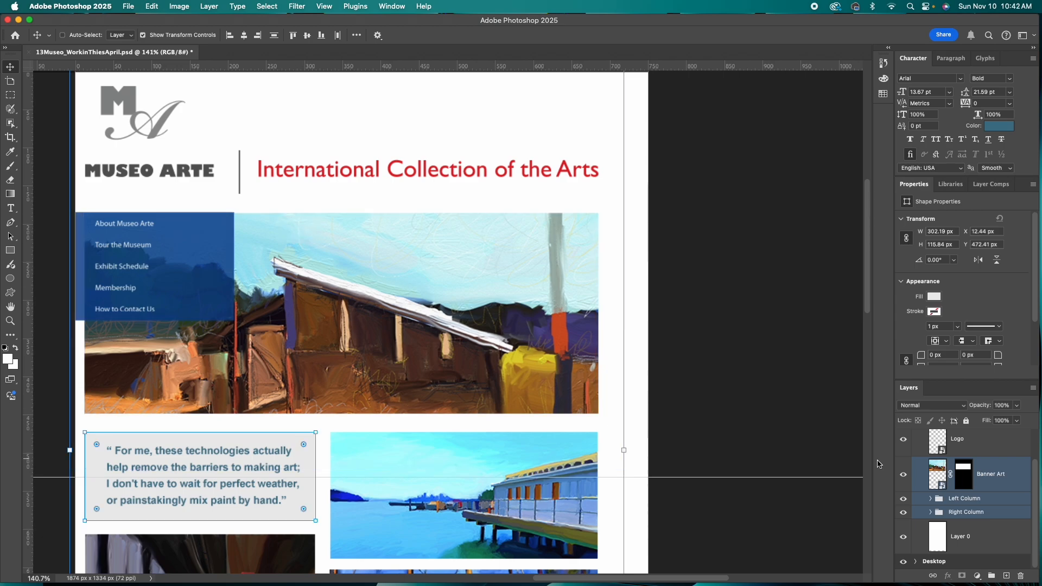
{"action": "key", "text": "Up"}
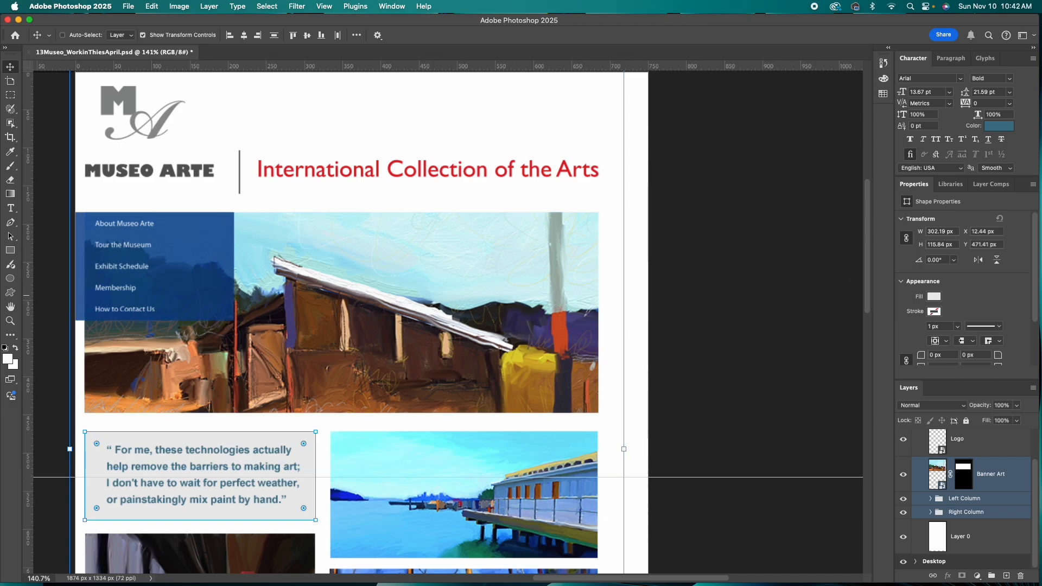
- Extend the iphone artboard's bottom edge downward to a height of about 3382 px
{"action": "scroll", "coordinate": [437, 197], "scroll_direction": "up", "scroll_amount": 1}
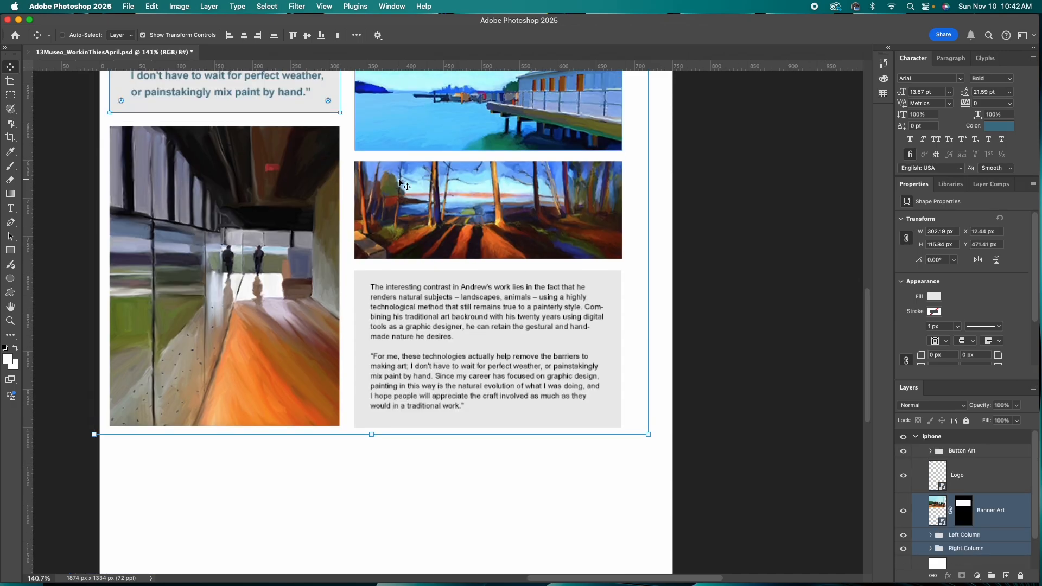
{"action": "key", "text": "z"}
{"action": "left_click_drag", "start_coordinate": [535, 222], "coordinate": [461, 233]}
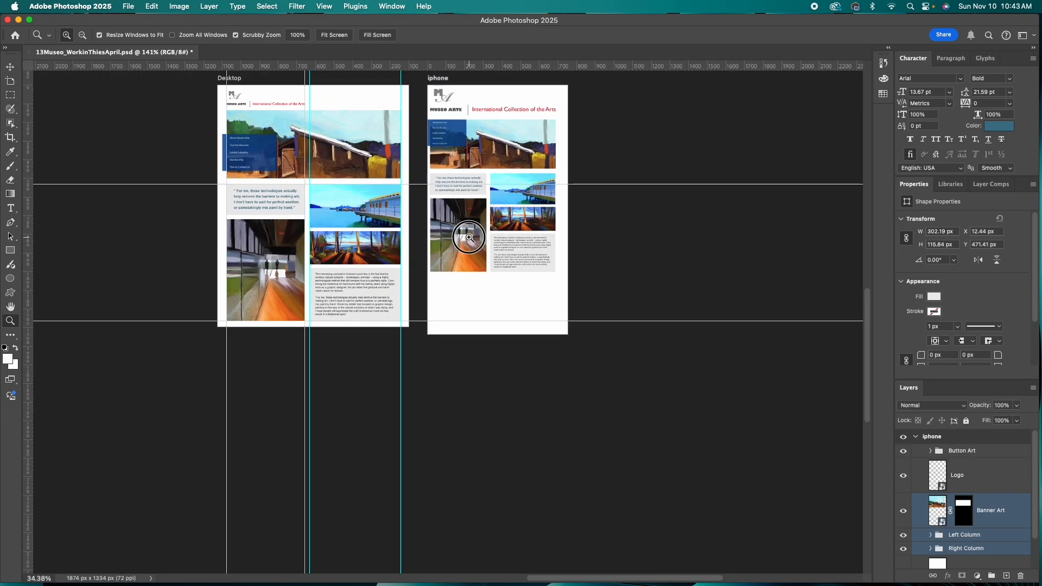
{"action": "key", "text": "v"}
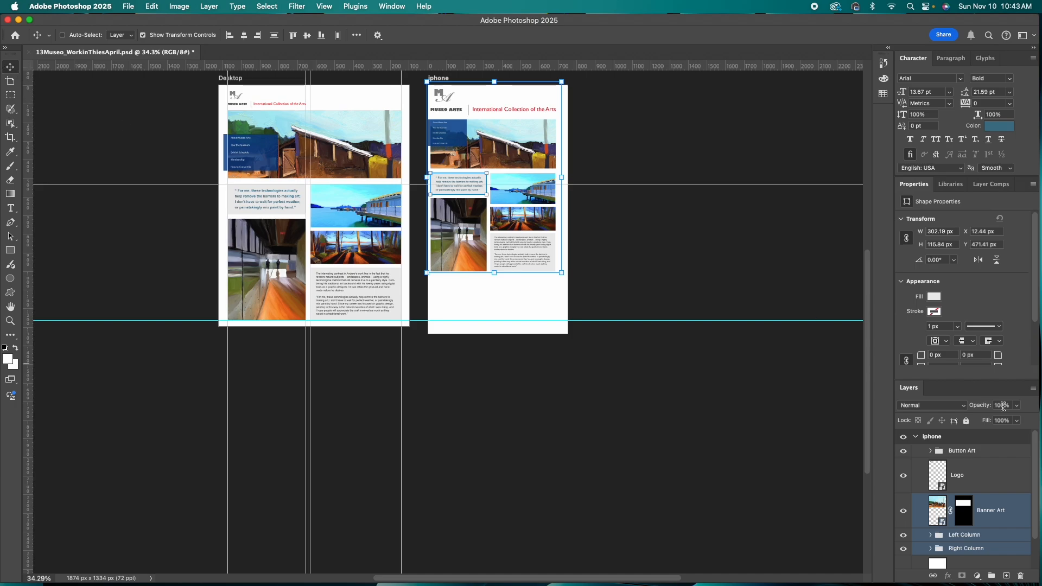
{"action": "left_click", "coordinate": [965, 450], "text": "super"}
{"action": "left_click", "coordinate": [958, 441]}
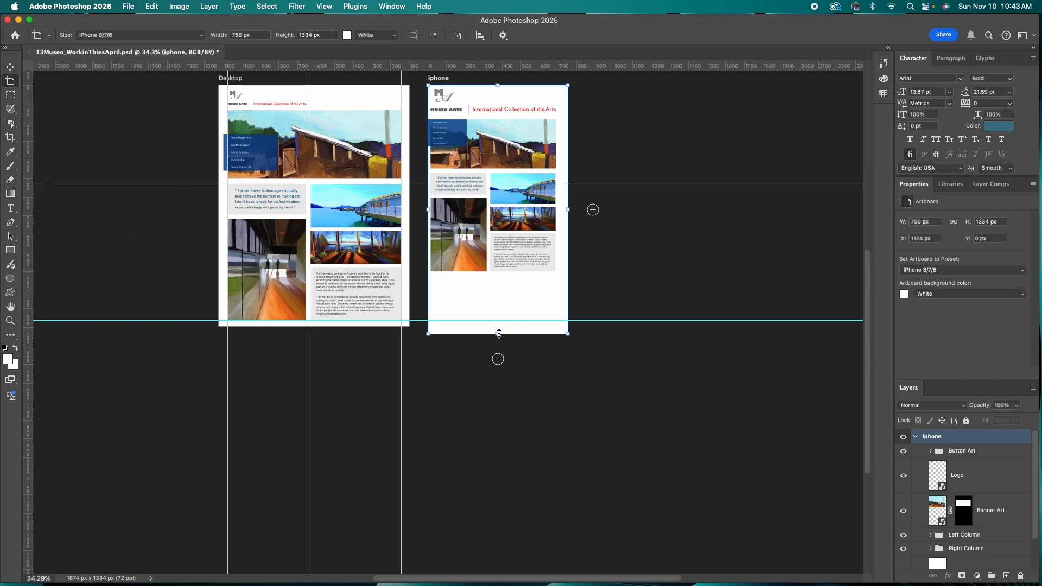
{"action": "left_click_drag", "start_coordinate": [498, 334], "coordinate": [488, 572]}
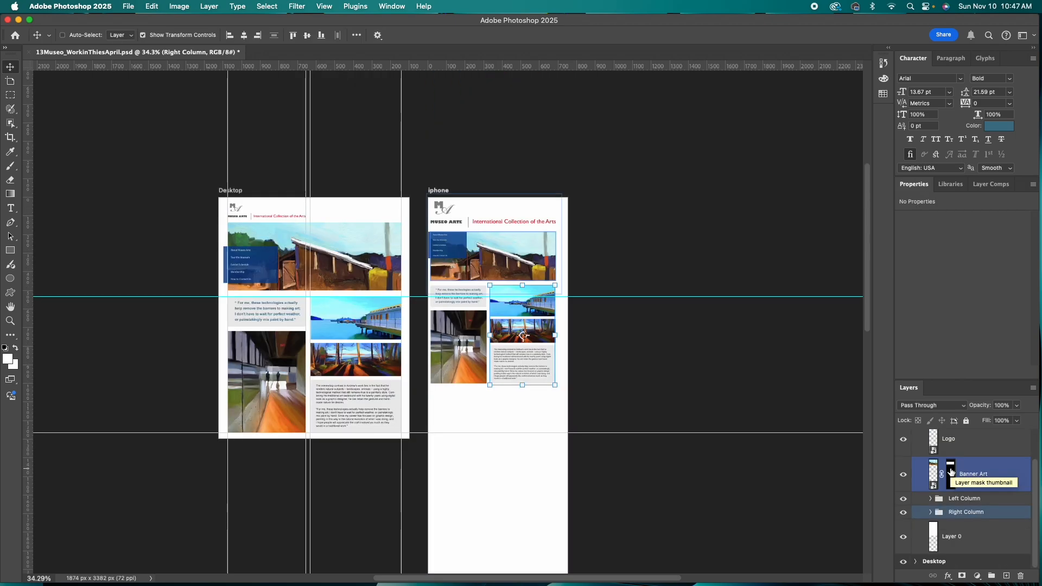
- Free Transform the iphone Right Column group with the reference point at its upper-right corner, scaling it proportionally to 672 px wide
{"action": "left_click", "coordinate": [951, 537]}
{"action": "left_click", "coordinate": [947, 513]}
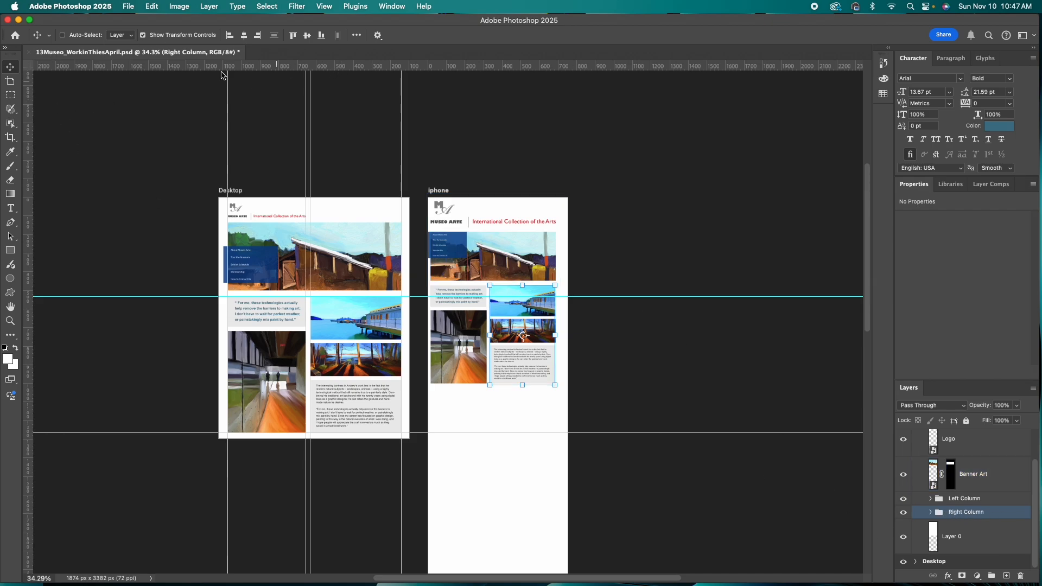
{"action": "left_click", "coordinate": [147, 6]}
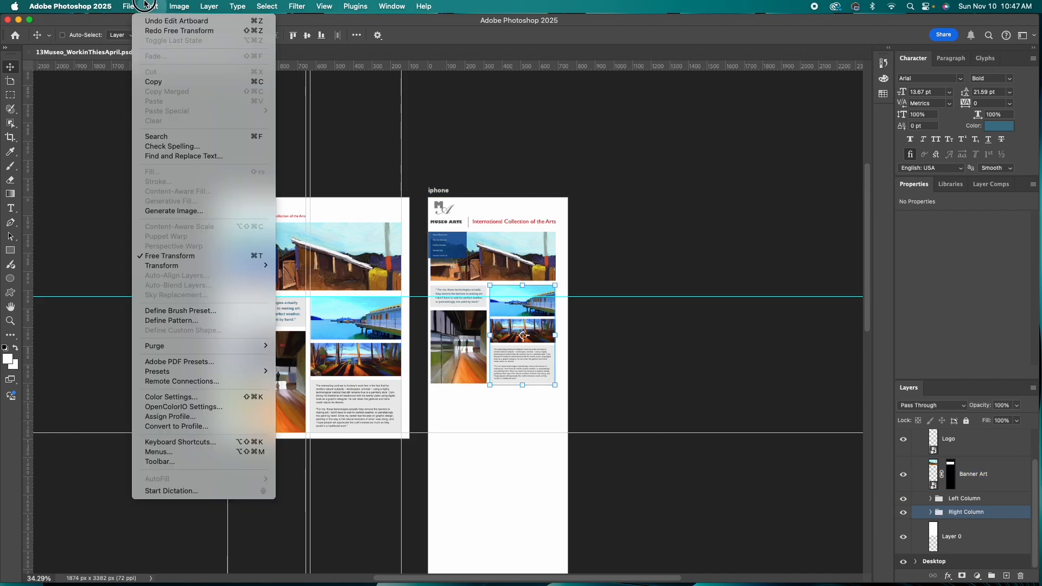
{"action": "left_click", "coordinate": [180, 255]}
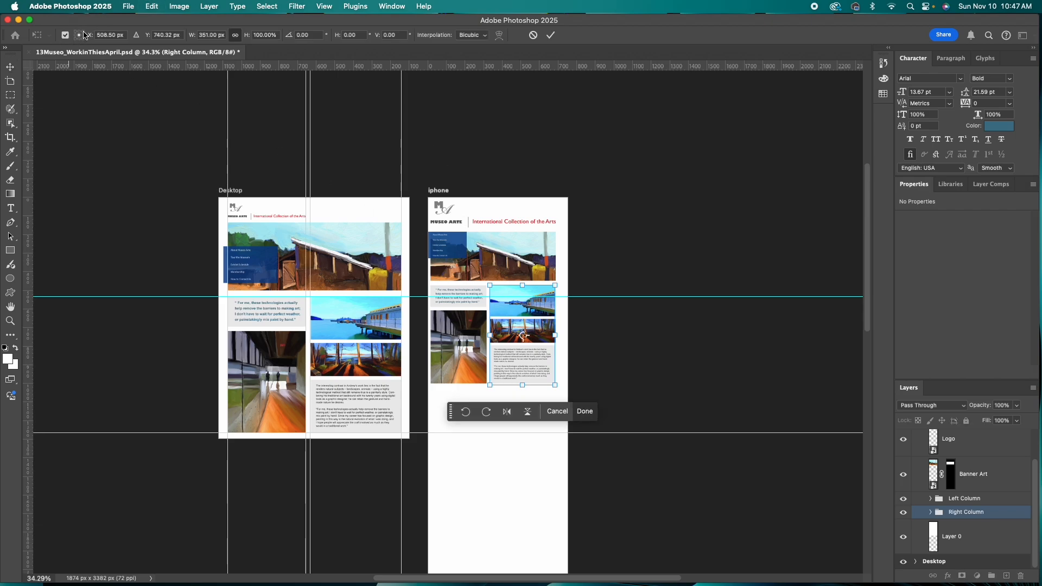
{"action": "left_click", "coordinate": [83, 32]}
{"action": "left_click", "coordinate": [199, 35]}
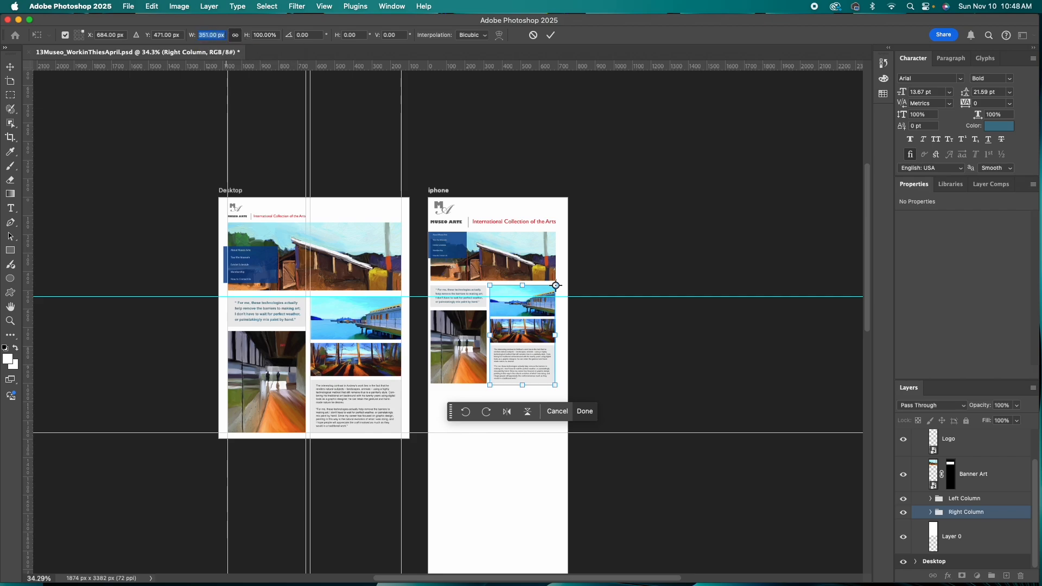
{"action": "type", "text": "6"}
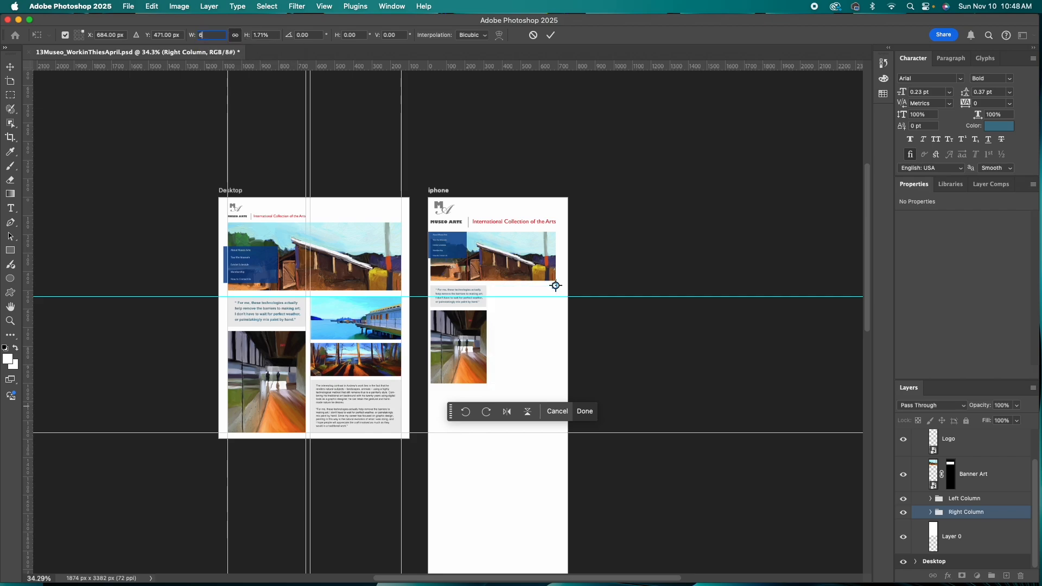
{"action": "type", "text": "72px"}
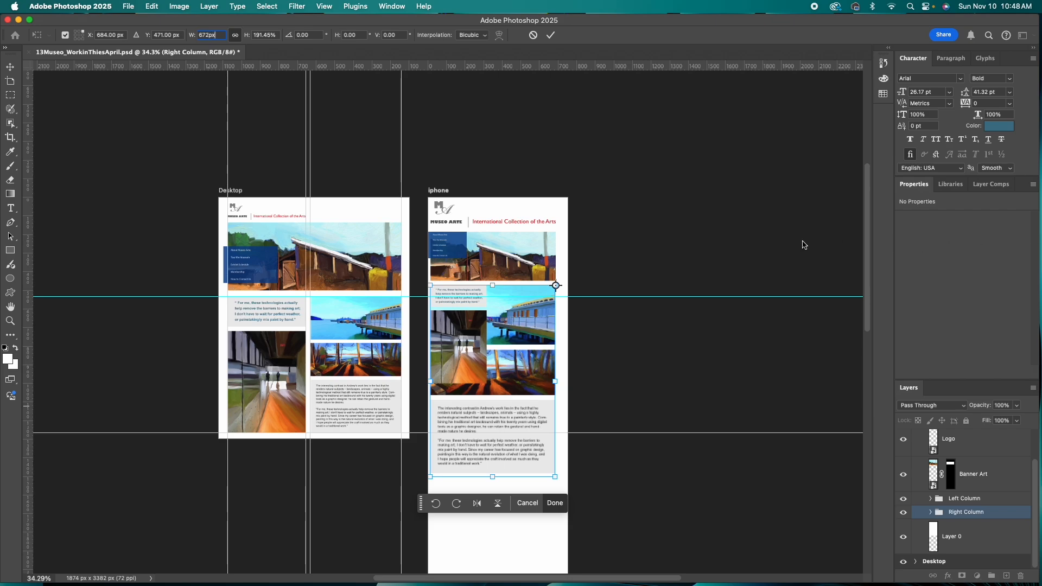
- Position the iphone Right Column group at Y 1680 px and commit the transform
{"action": "left_click", "coordinate": [154, 35]}
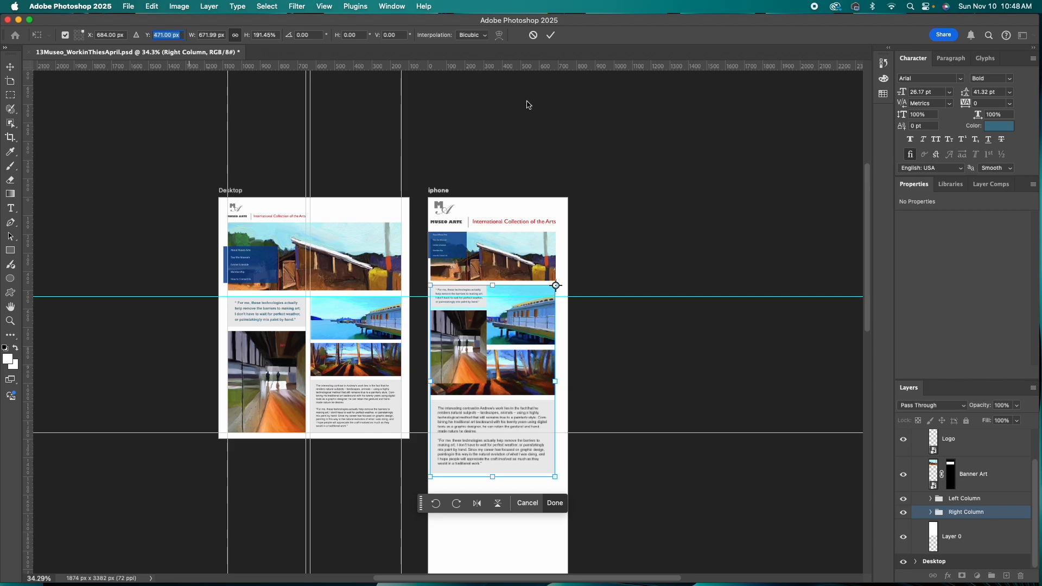
{"action": "type", "text": "168"}
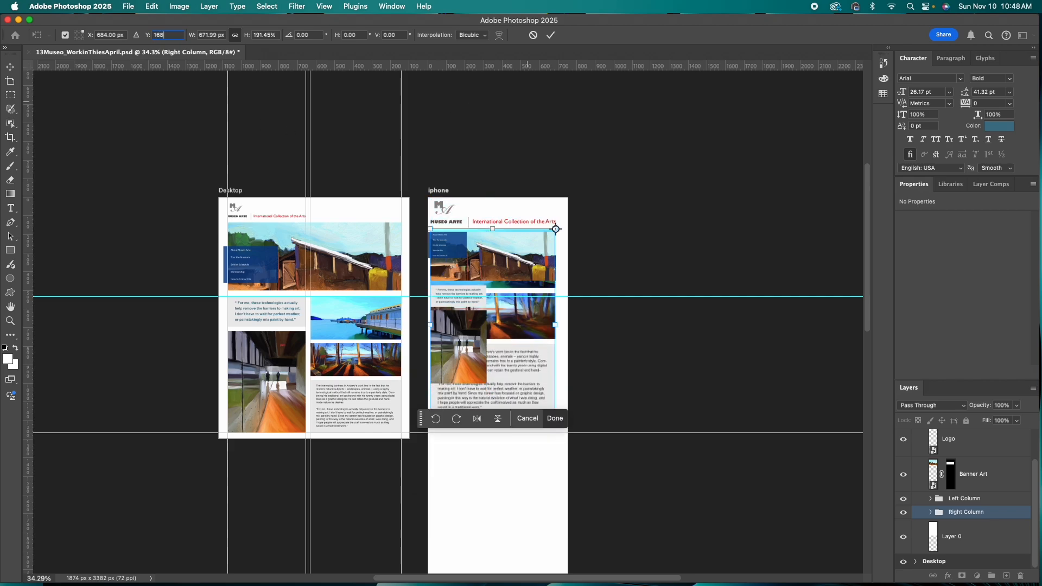
{"action": "type", "text": "0"}
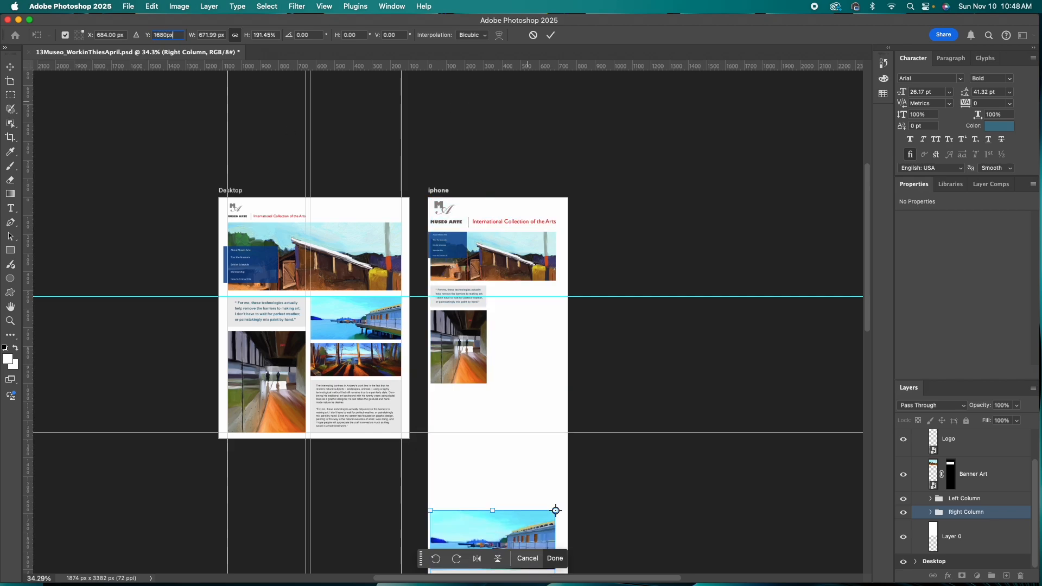
{"action": "scroll", "coordinate": [432, 130], "scroll_direction": "down", "scroll_amount": 5}
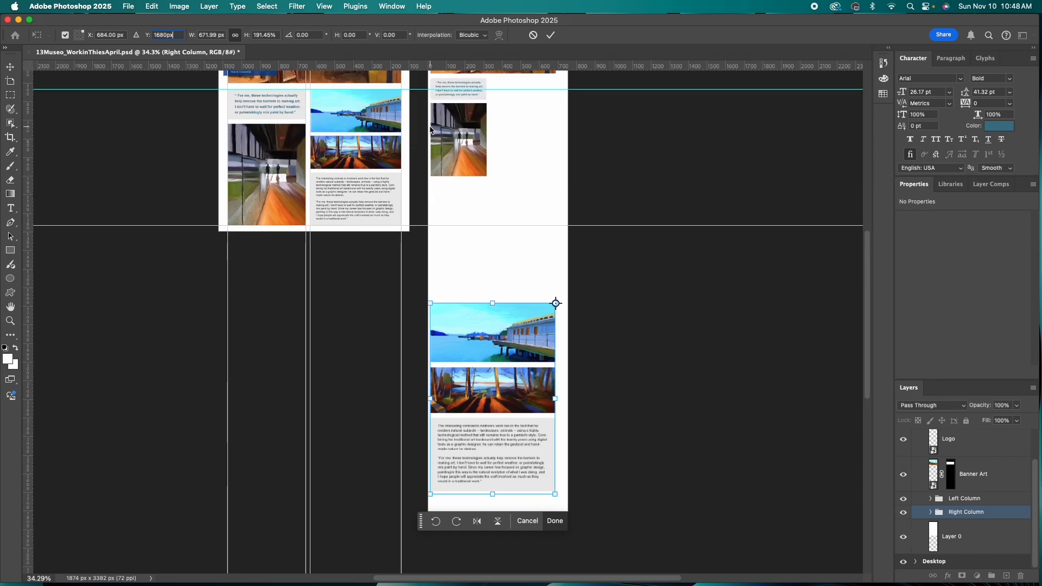
{"action": "scroll", "coordinate": [431, 130], "scroll_direction": "up", "scroll_amount": 1}
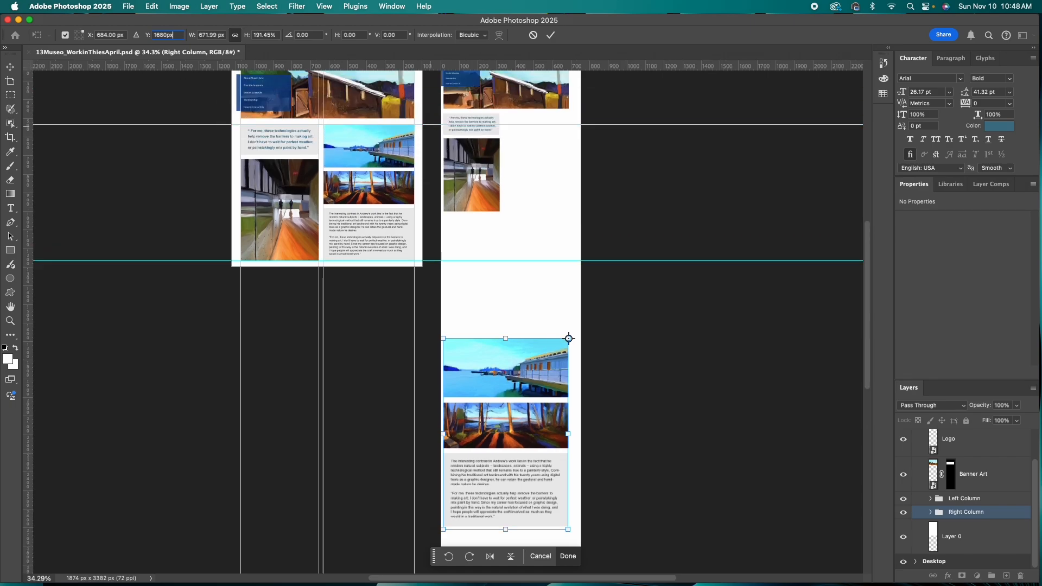
{"action": "key", "text": "Return"}
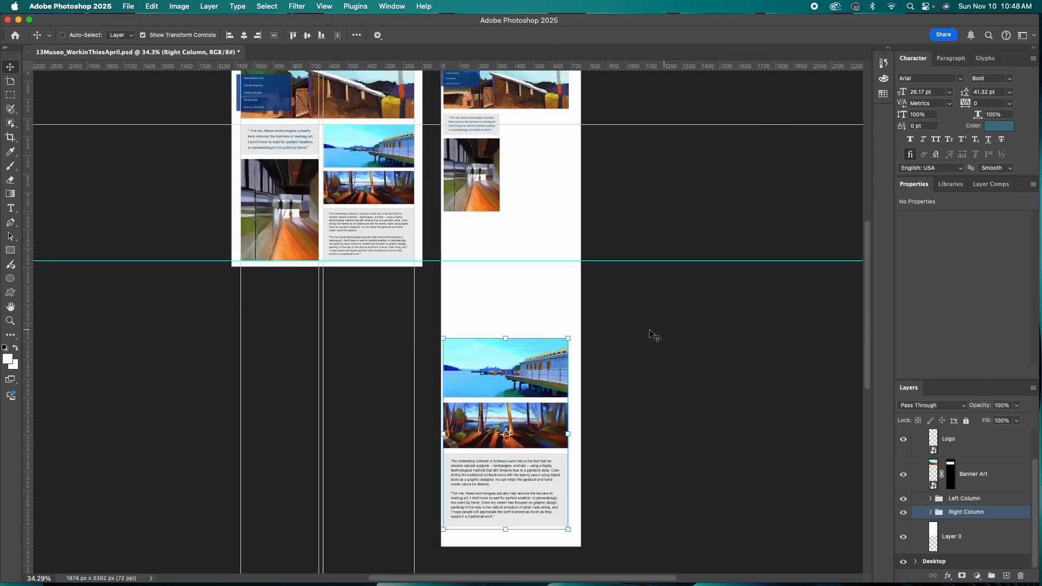
- Free Transform the iphone Left Column group with the reference point at its upper-left corner, scaling it proportionally to 672 px wide
{"action": "left_click", "coordinate": [980, 500], "text": "shift"}
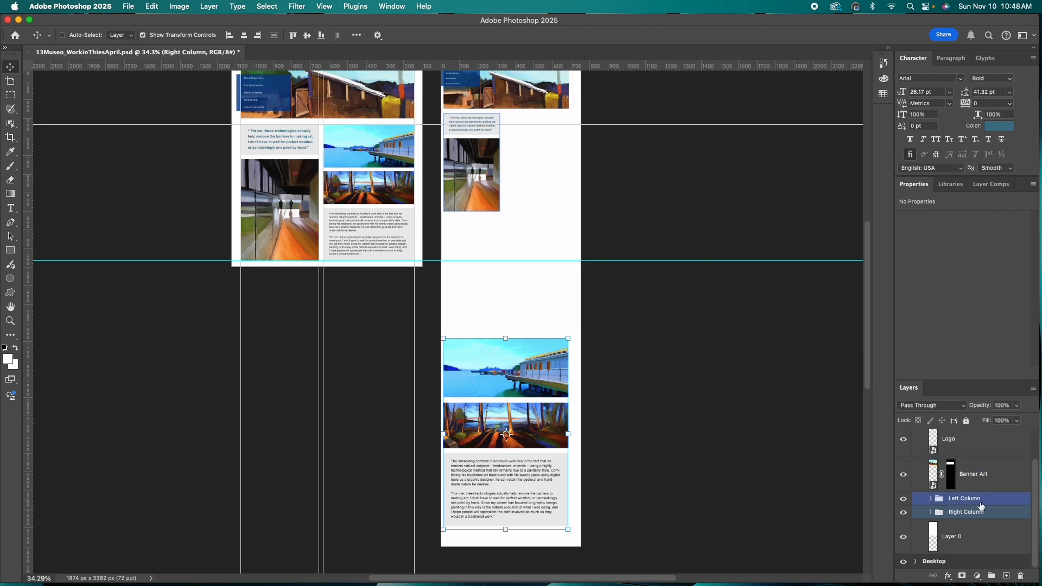
{"action": "left_click", "coordinate": [980, 501]}
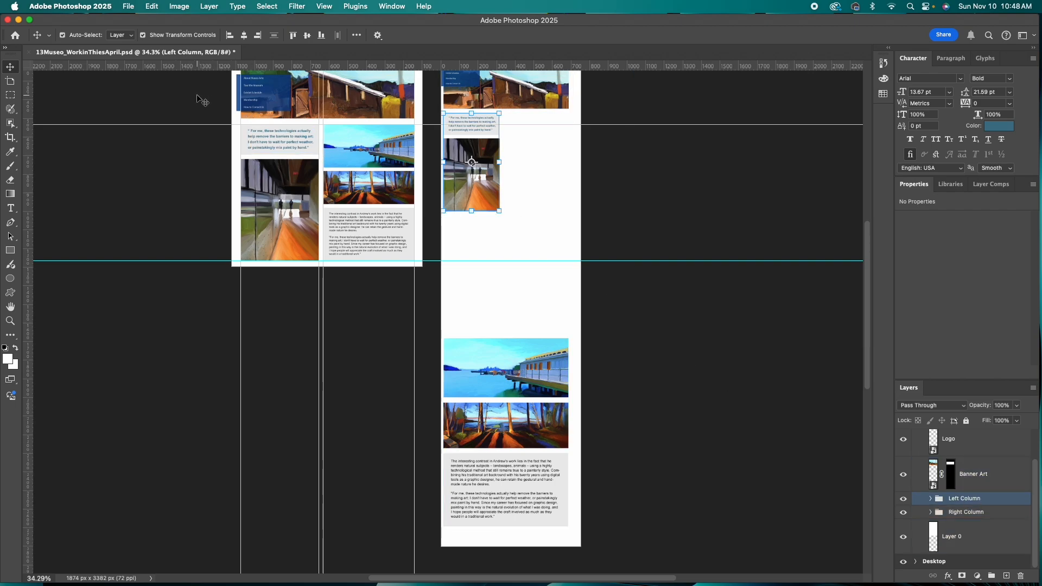
{"action": "key", "text": "super+t"}
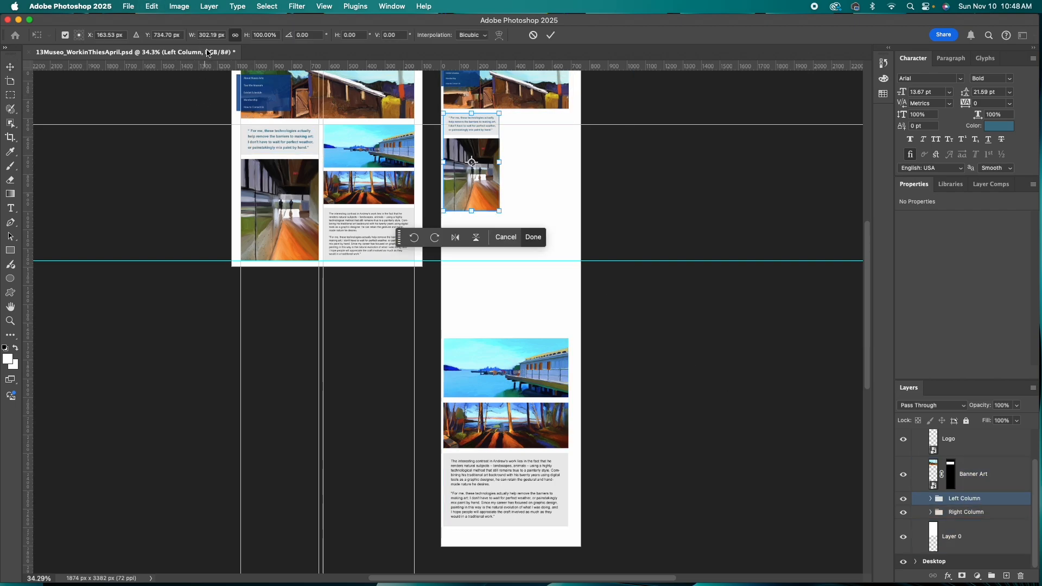
{"action": "left_click", "coordinate": [151, 6]}
{"action": "left_click", "coordinate": [189, 262]}
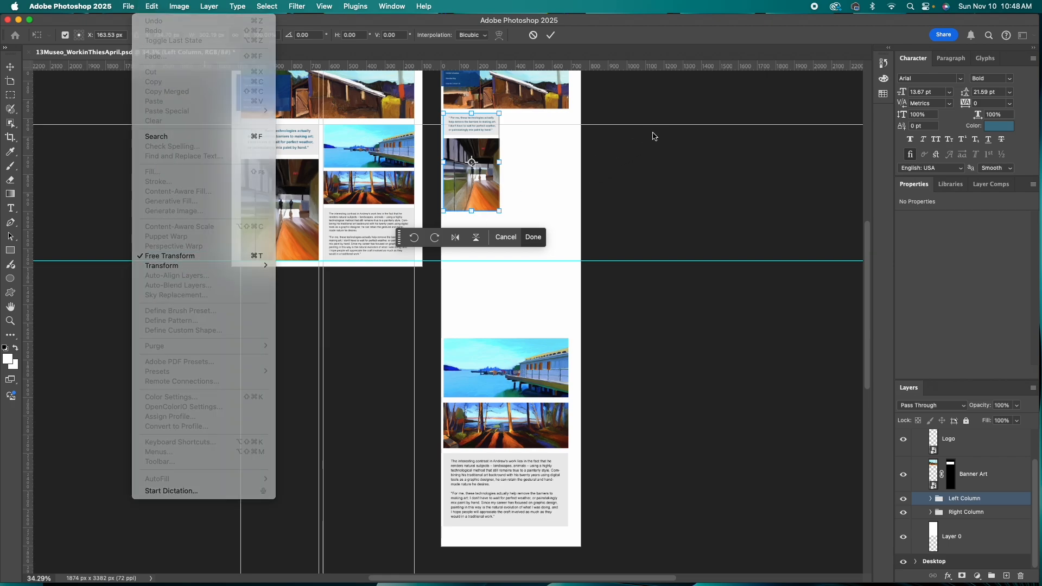
{"action": "left_click", "coordinate": [77, 33]}
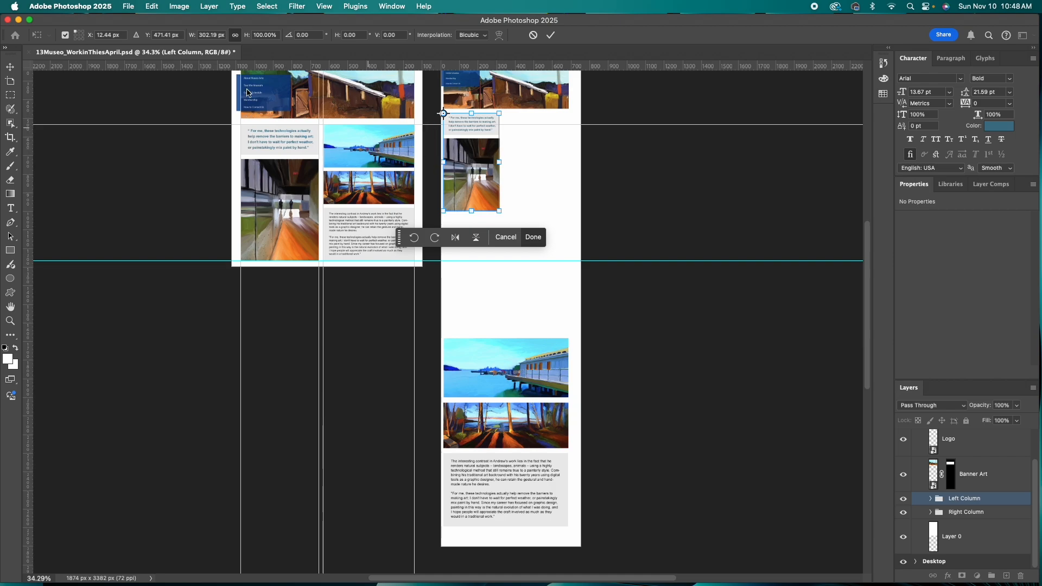
{"action": "left_click", "coordinate": [206, 35]}
{"action": "type", "text": "672px"}
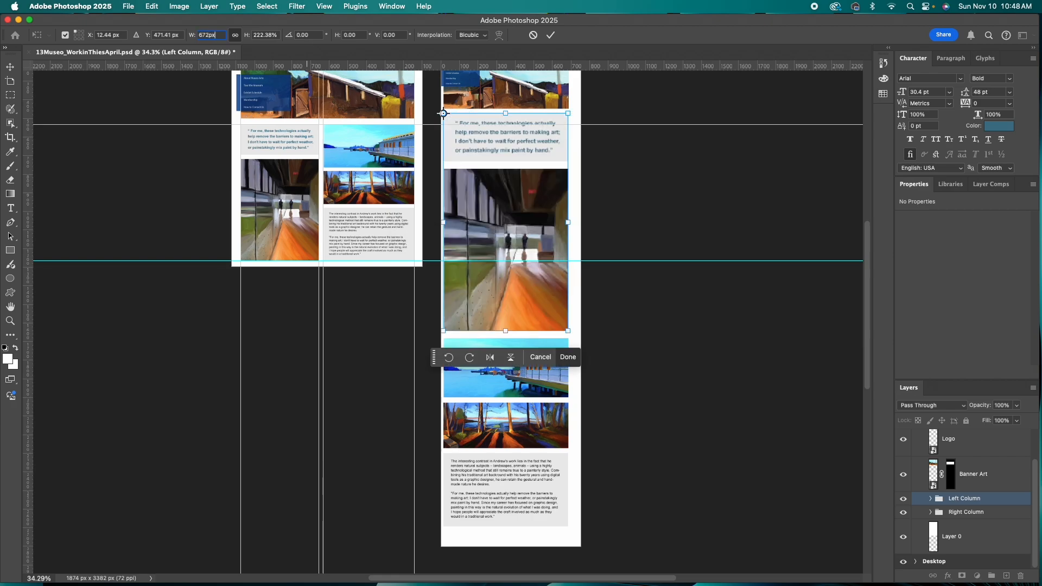
{"action": "scroll", "coordinate": [304, 34], "scroll_direction": "down", "scroll_amount": 1}
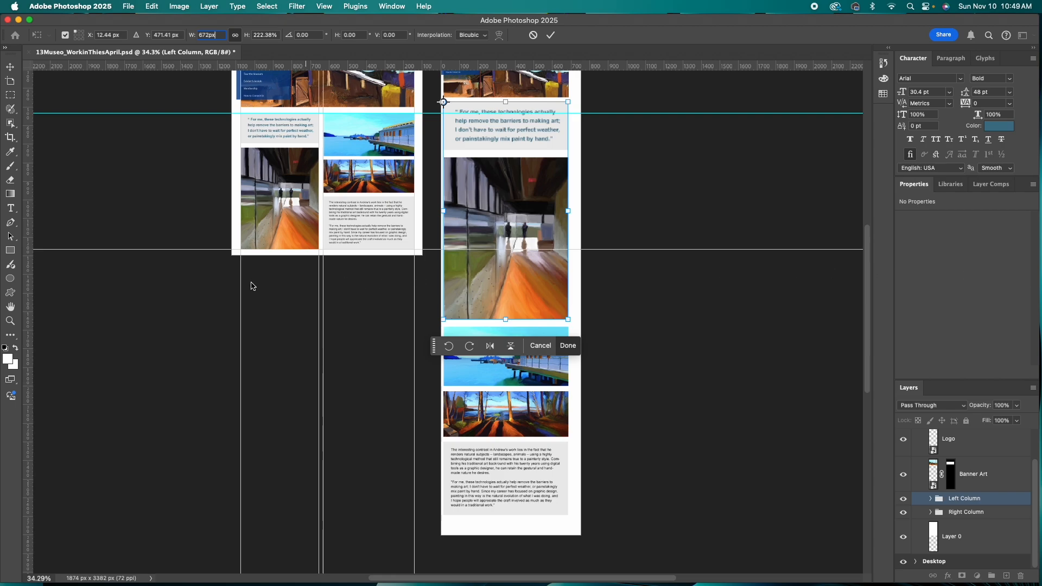
- Position the enlarged Left Column group at Y 482 px and commit the transform
{"action": "left_click", "coordinate": [162, 35]}
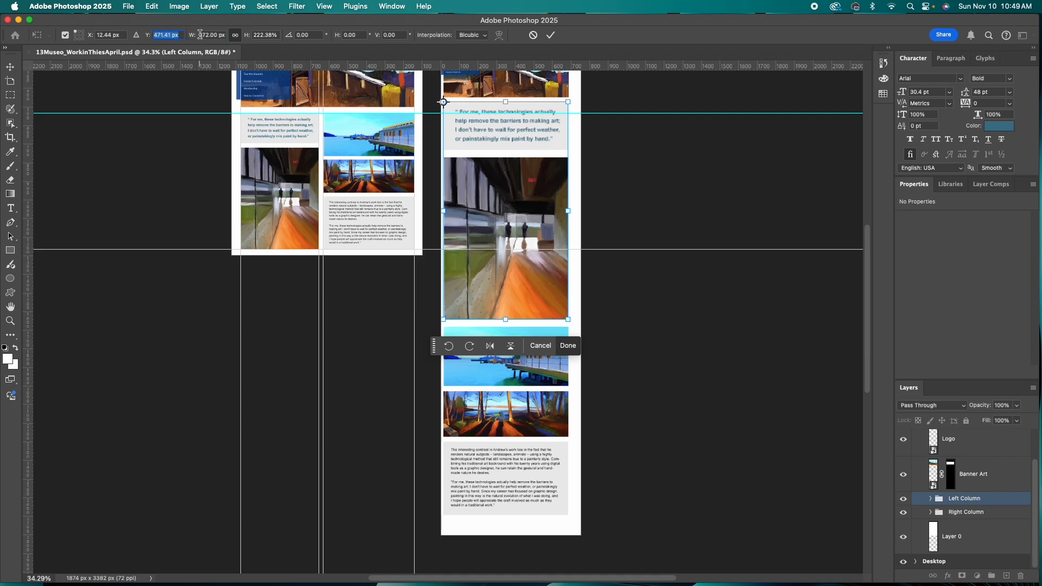
{"action": "type", "text": "4"}
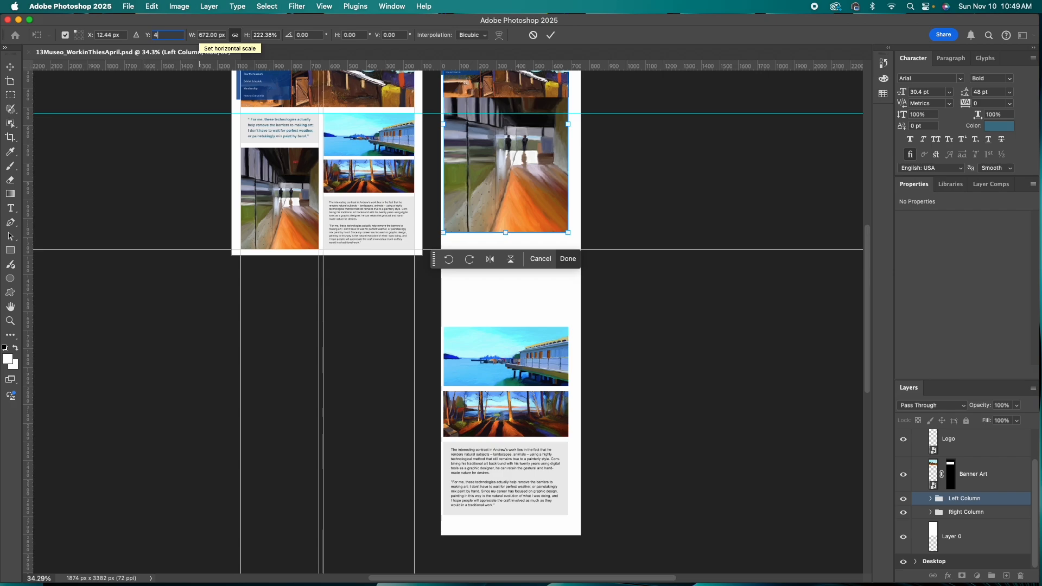
{"action": "type", "text": "8"}
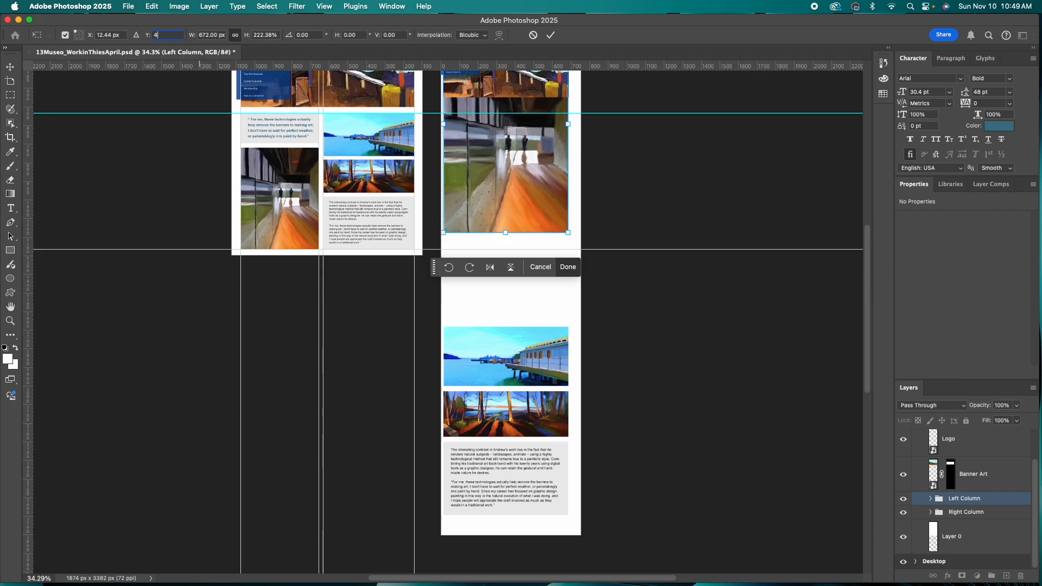
{"action": "type", "text": "2px"}
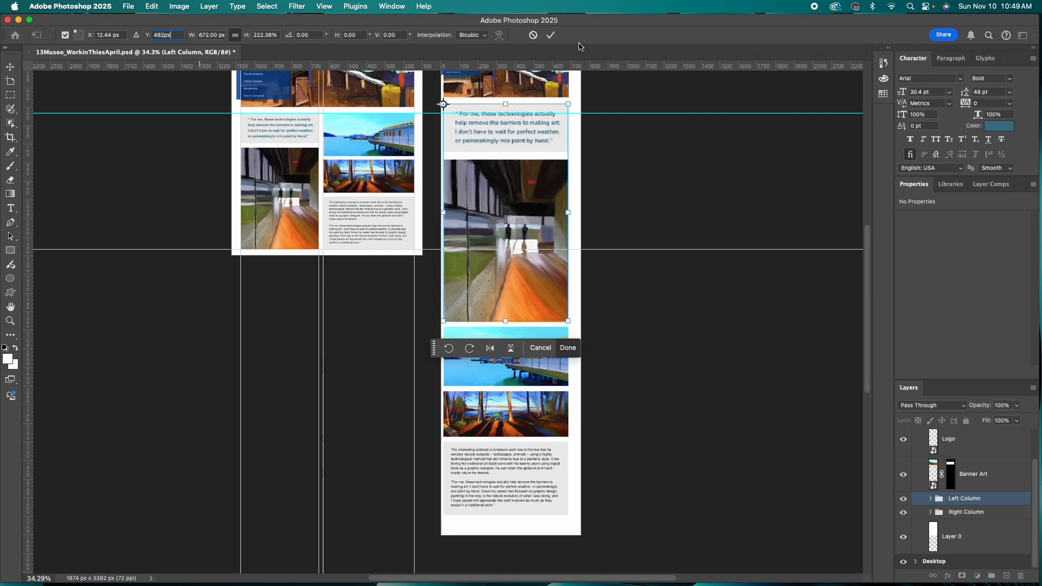
{"action": "left_click", "coordinate": [550, 35]}
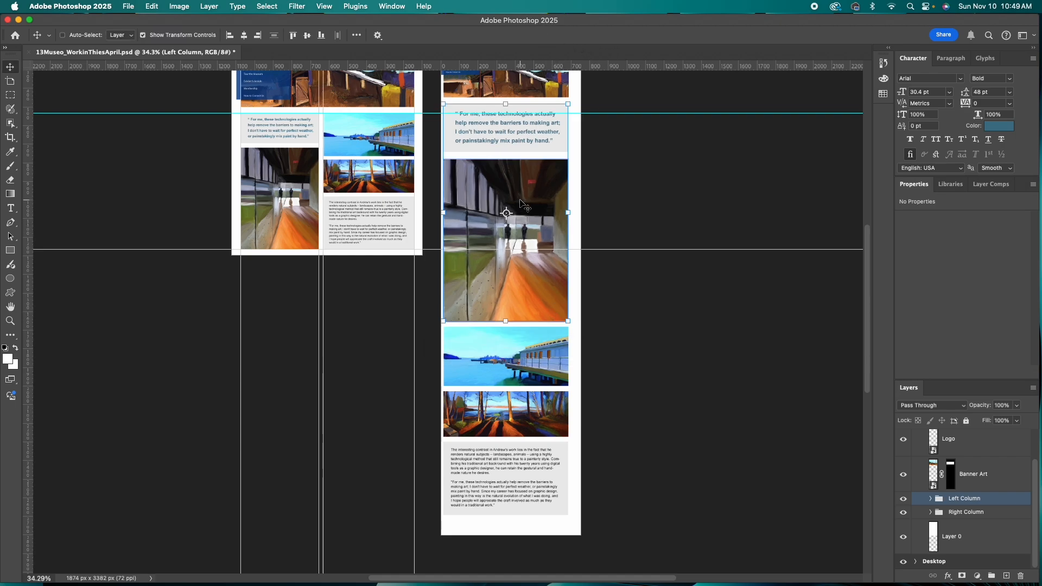
- Fit the design on screen, then select the iphone artboard and collapse its layer contents
{"action": "left_click", "coordinate": [904, 443]}
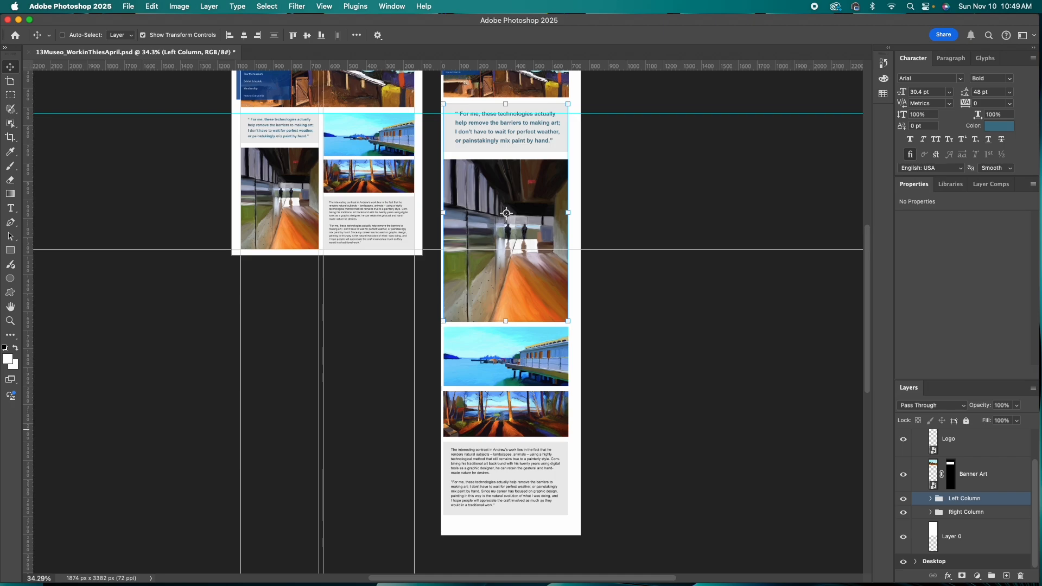
{"action": "scroll", "coordinate": [581, 300], "scroll_direction": "down", "scroll_amount": 5}
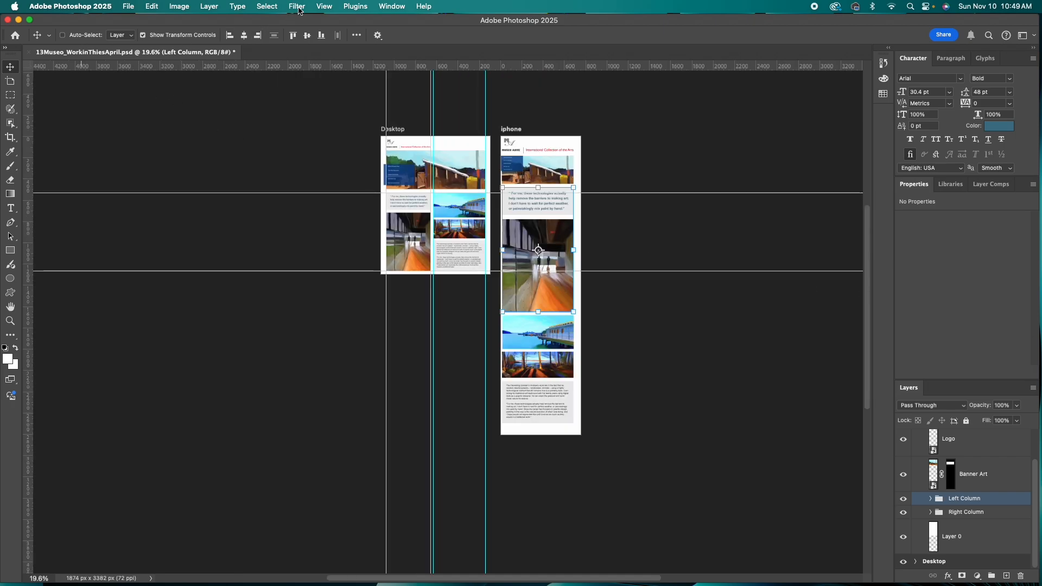
{"action": "left_click", "coordinate": [328, 8]}
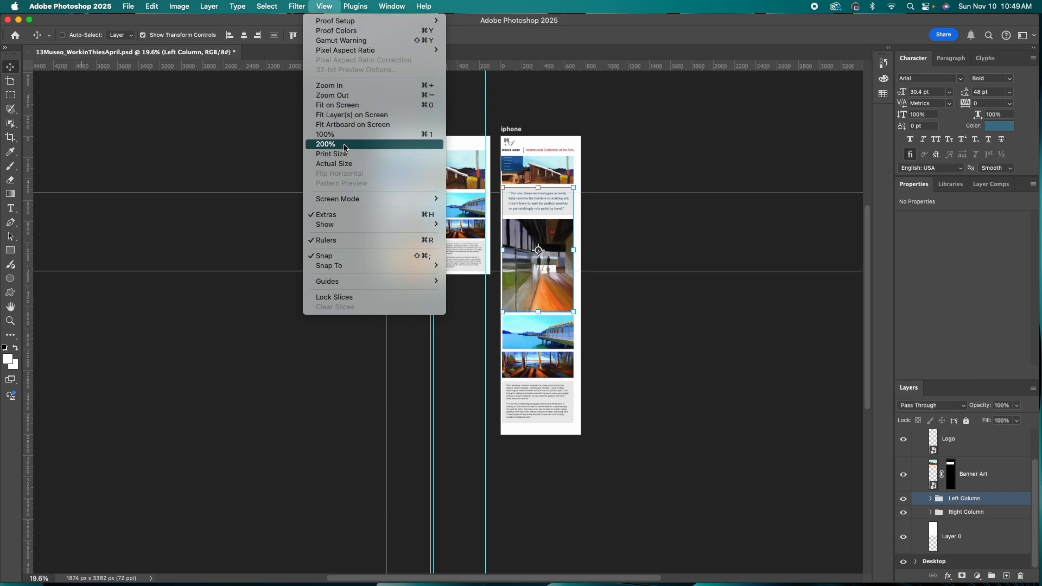
{"action": "left_click", "coordinate": [357, 105]}
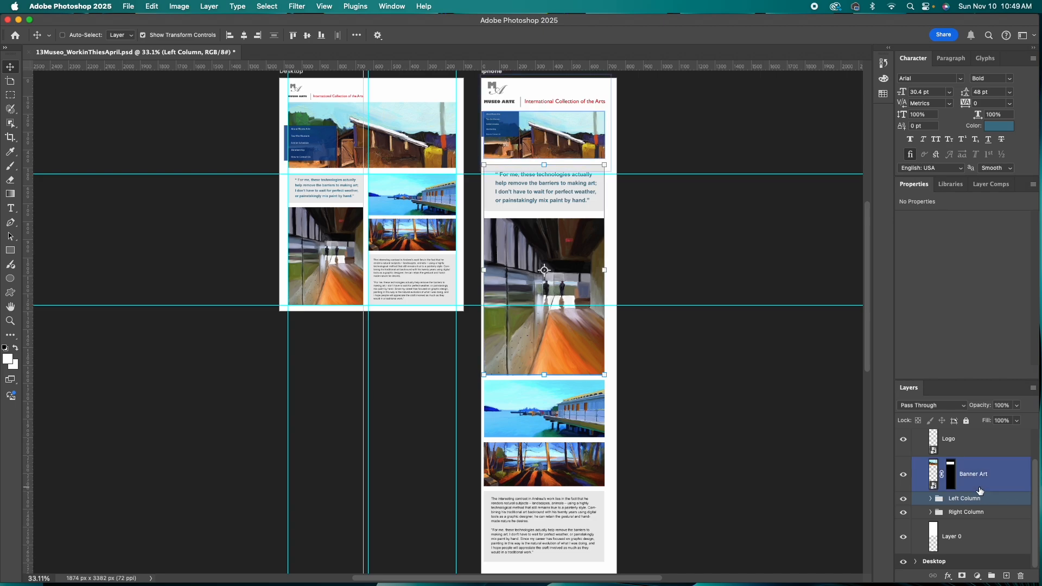
{"action": "scroll", "coordinate": [1010, 494], "scroll_direction": "up", "scroll_amount": 1}
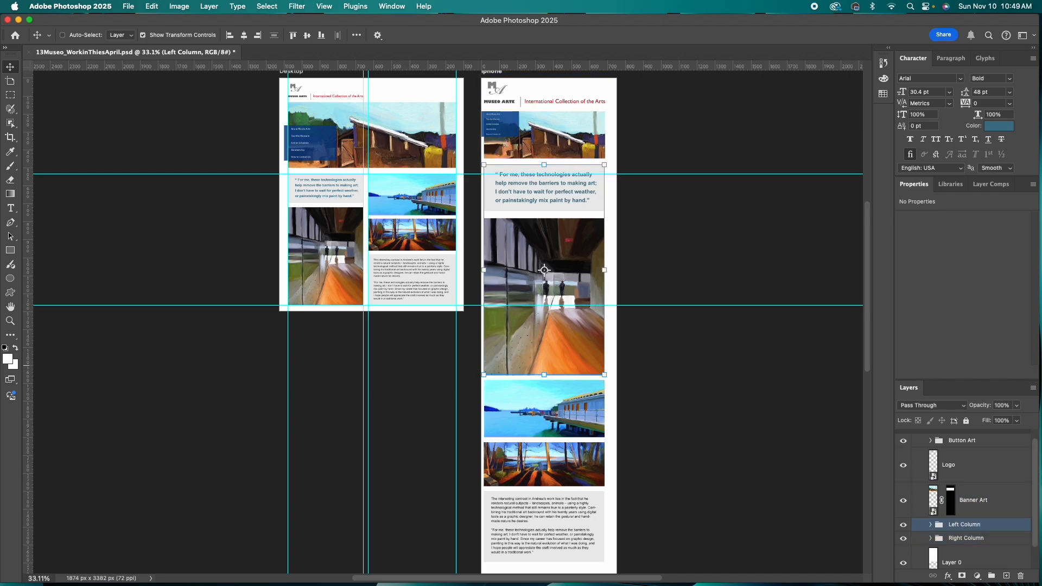
{"action": "scroll", "coordinate": [921, 441], "scroll_direction": "up", "scroll_amount": 1}
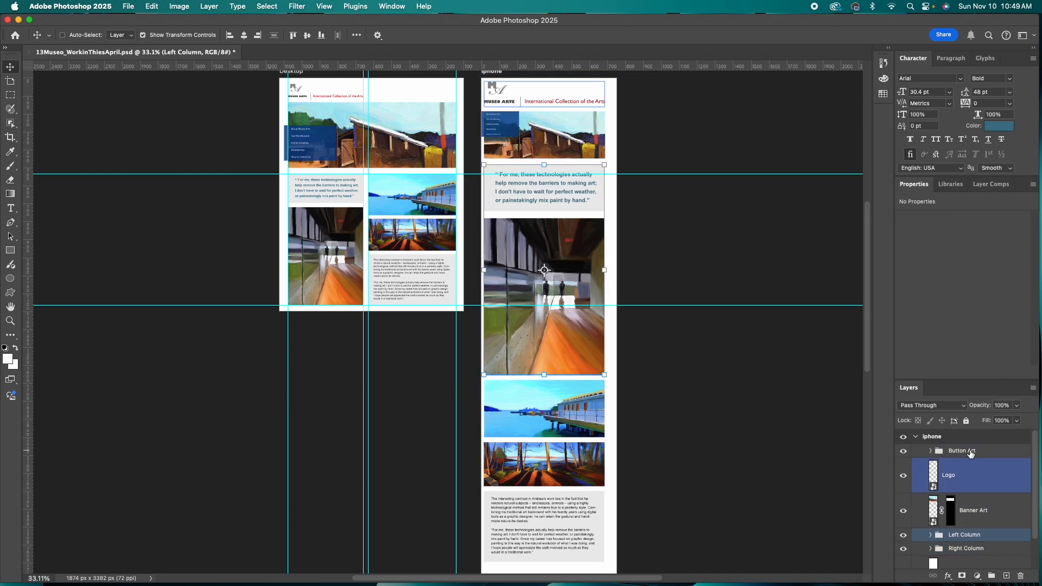
{"action": "left_click", "coordinate": [921, 441]}
{"action": "left_click", "coordinate": [916, 438]}
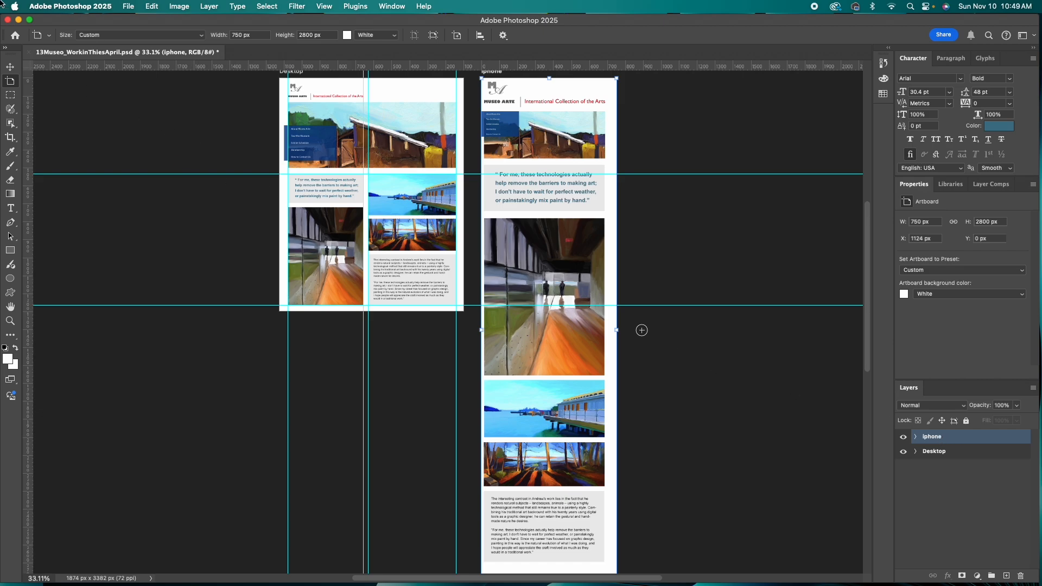
- Open Export As with both the Desktop and iphone artboards included, as JPG at quality 6 and 100% scale
{"action": "left_click", "coordinate": [128, 7]}
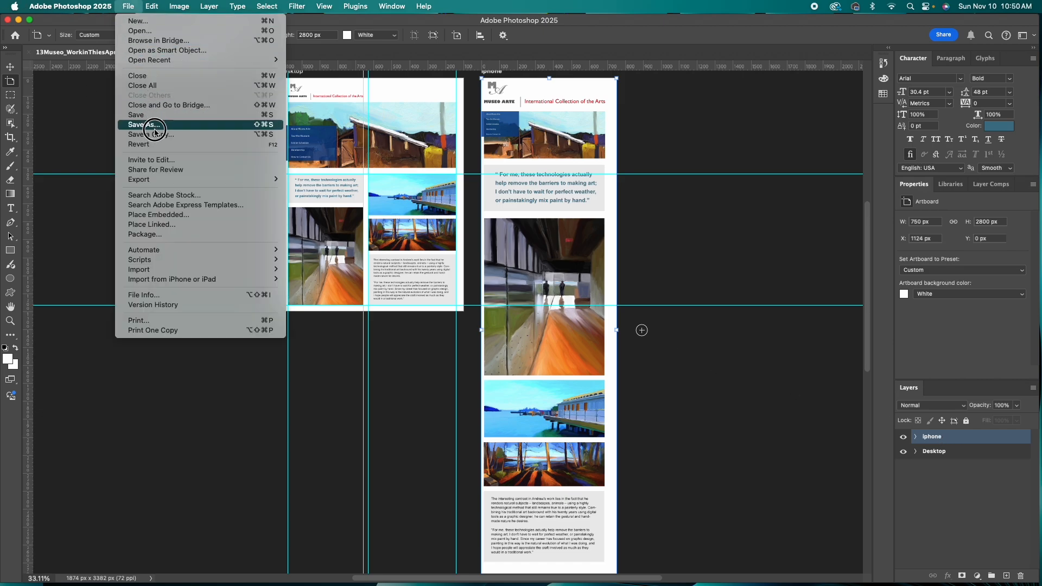
{"action": "left_click", "coordinate": [156, 182]}
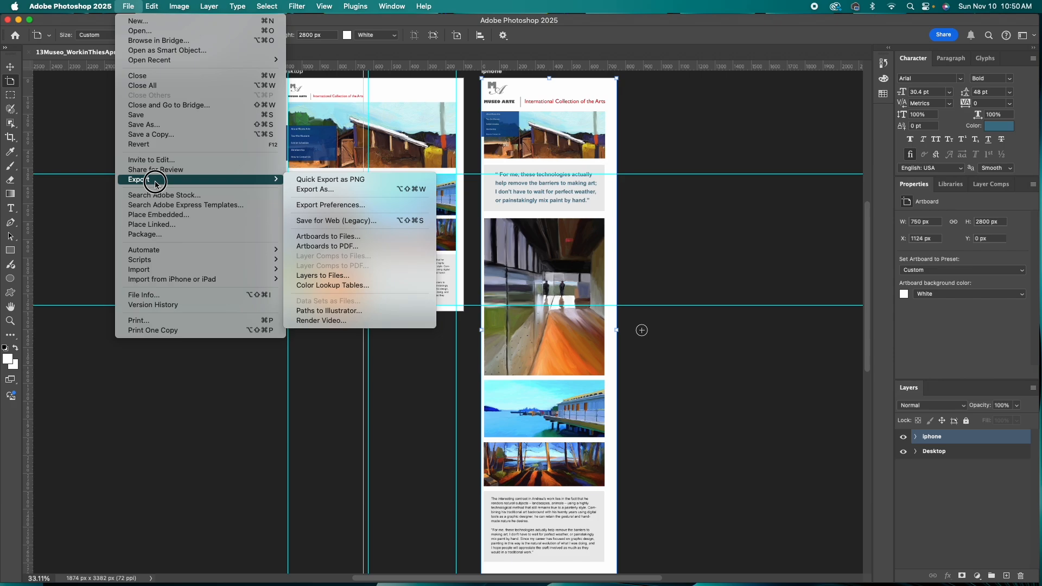
{"action": "left_click", "coordinate": [300, 180]}
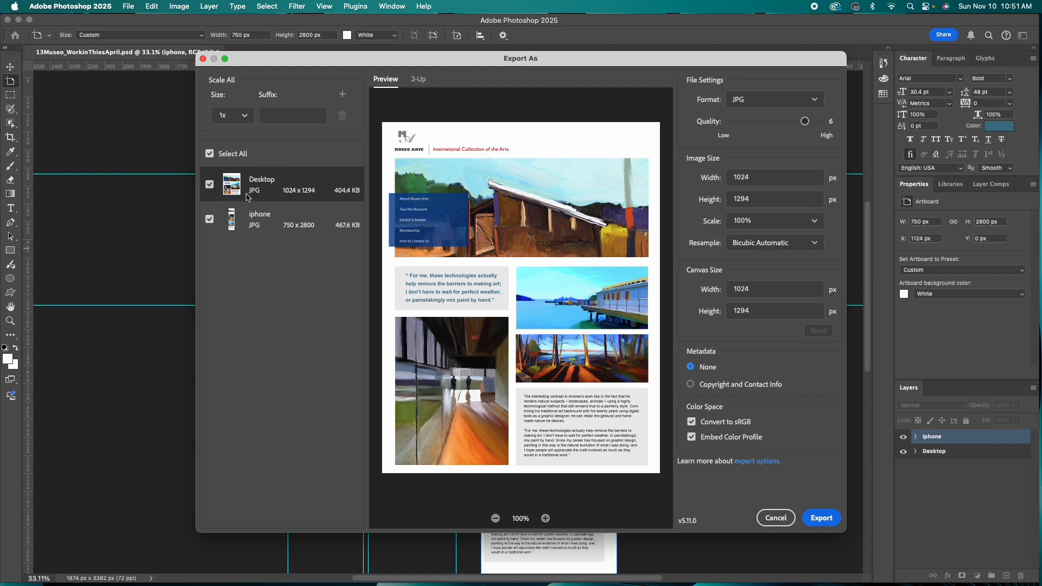
{"action": "left_click", "coordinate": [211, 155]}
{"action": "left_click", "coordinate": [212, 155]}
- Export both artboards into the Lesson13 folder
{"action": "left_click", "coordinate": [822, 518]}
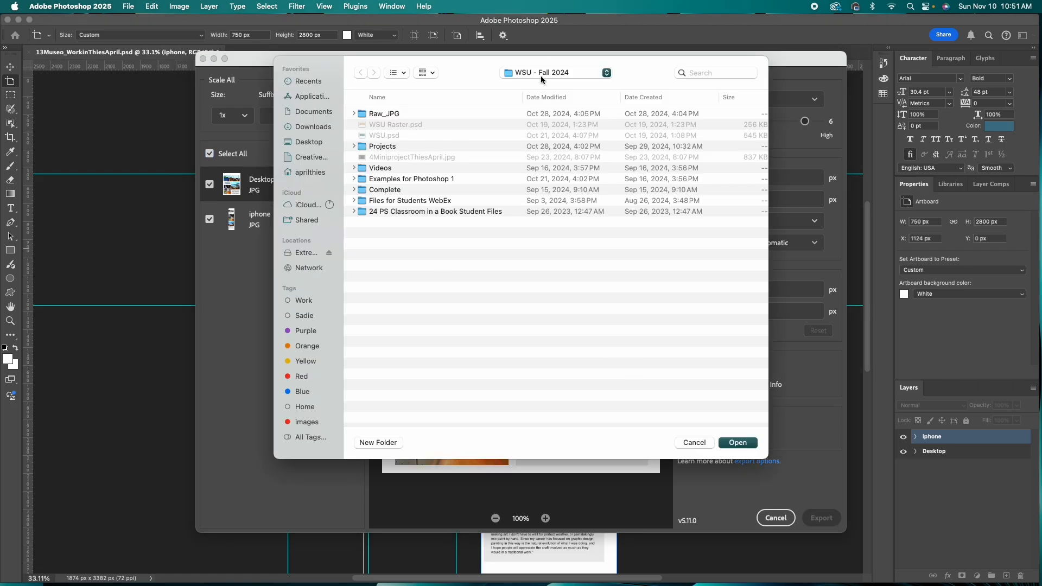
{"action": "left_click", "coordinate": [569, 75]}
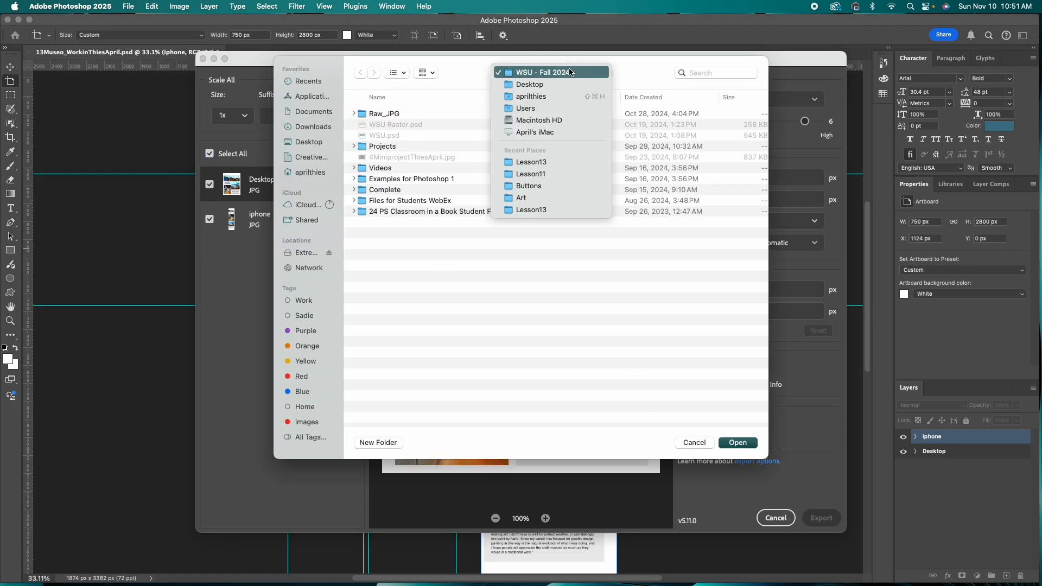
{"action": "left_click", "coordinate": [559, 161]}
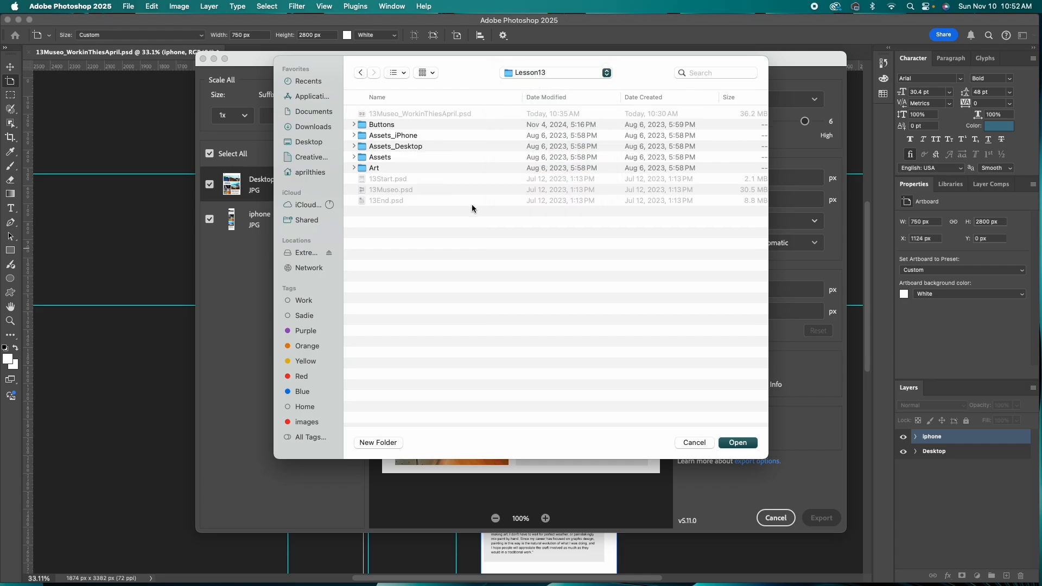
{"action": "left_click", "coordinate": [742, 445]}
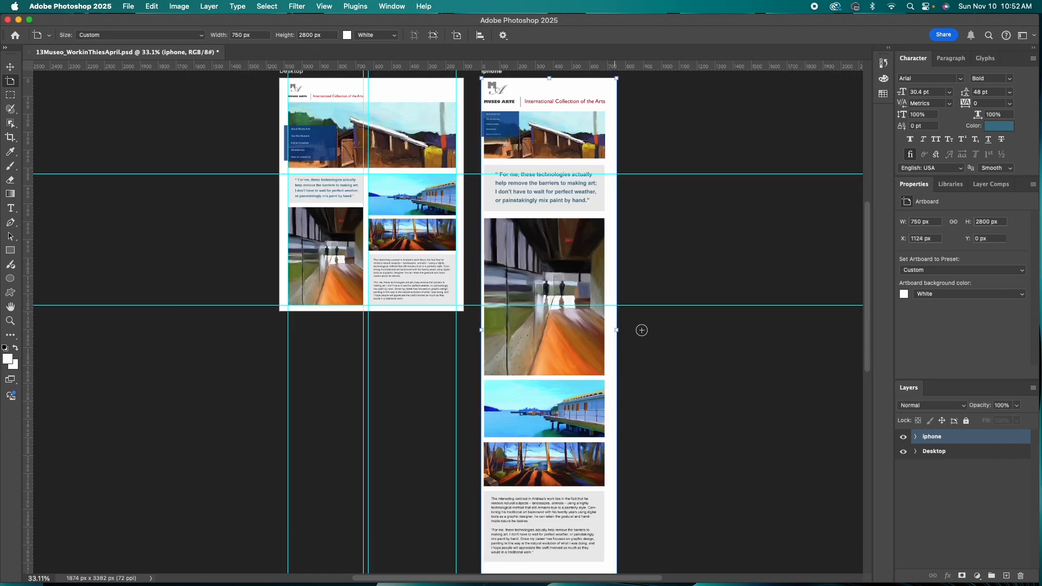
- Switch to Finder and open the Lesson13 folder inside WSU - Fall 2024 on the Desktop
{"action": "key", "text": "super+Tab"}
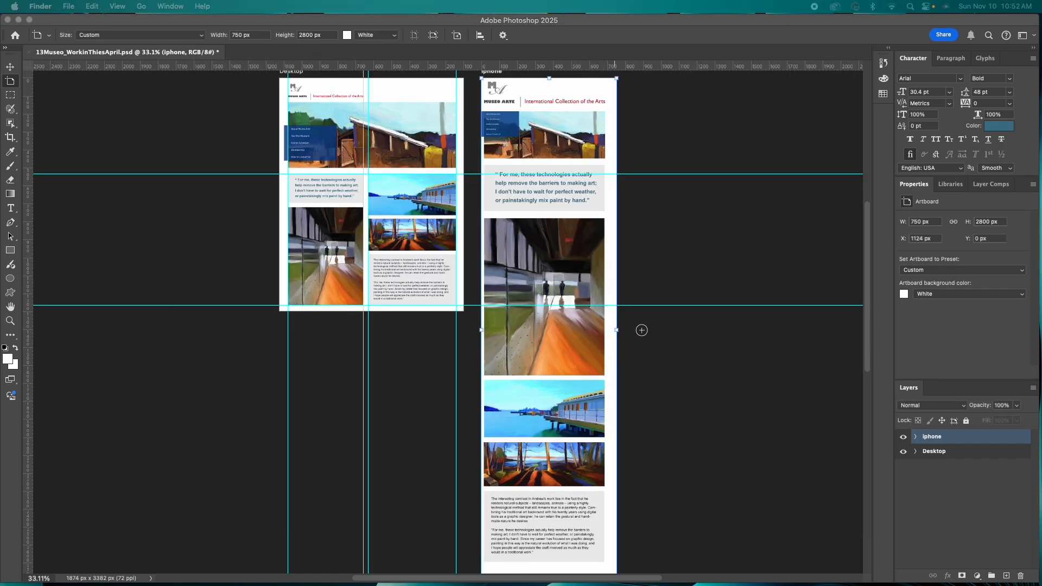
{"action": "left_click_drag", "start_coordinate": [1041, 218], "coordinate": [410, 121]}
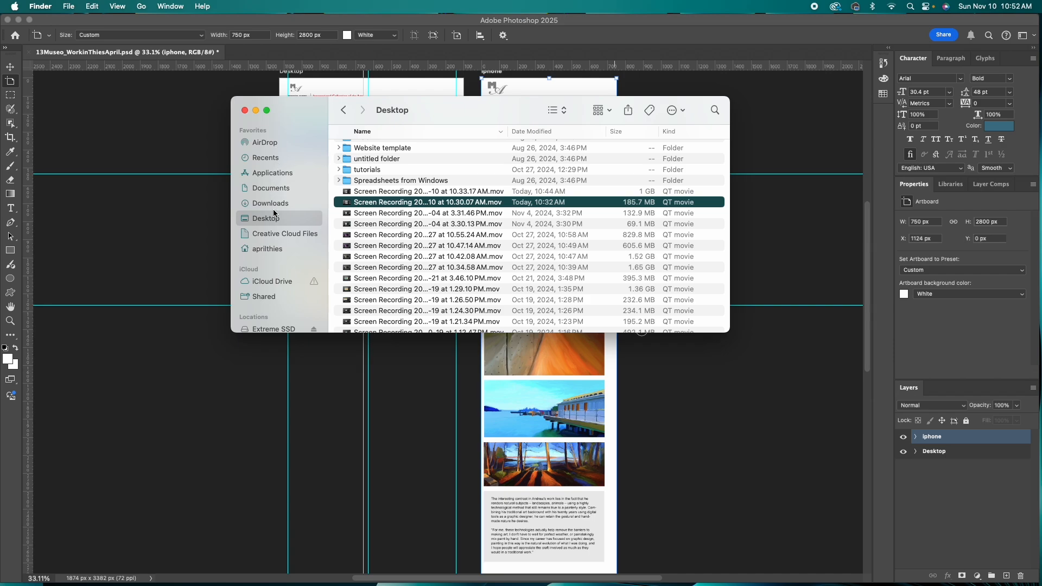
{"action": "scroll", "coordinate": [412, 157], "scroll_direction": "up", "scroll_amount": 4}
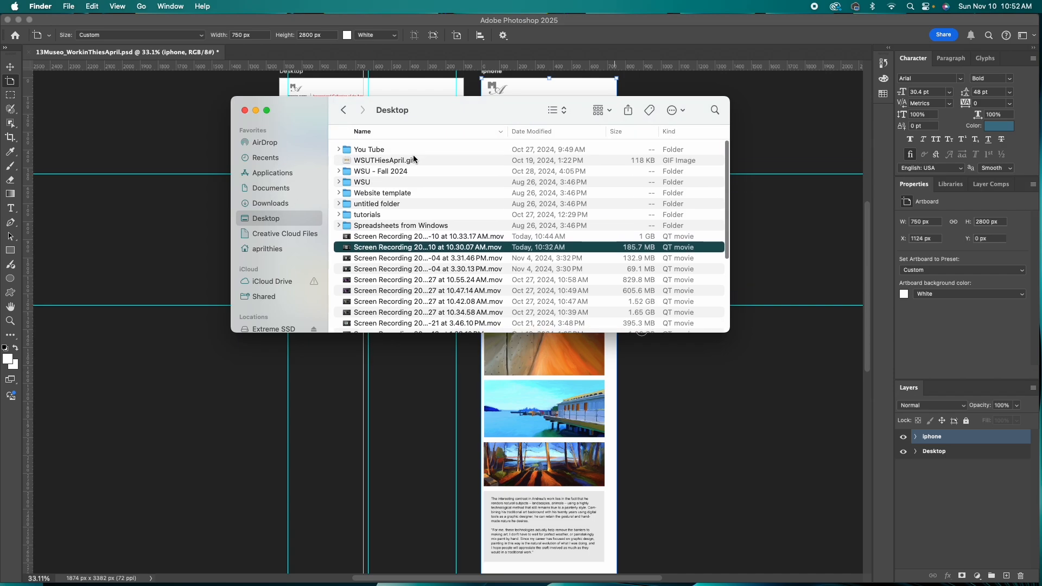
{"action": "double_click", "coordinate": [383, 171]}
{"action": "scroll", "coordinate": [389, 211], "scroll_direction": "up", "scroll_amount": 4}
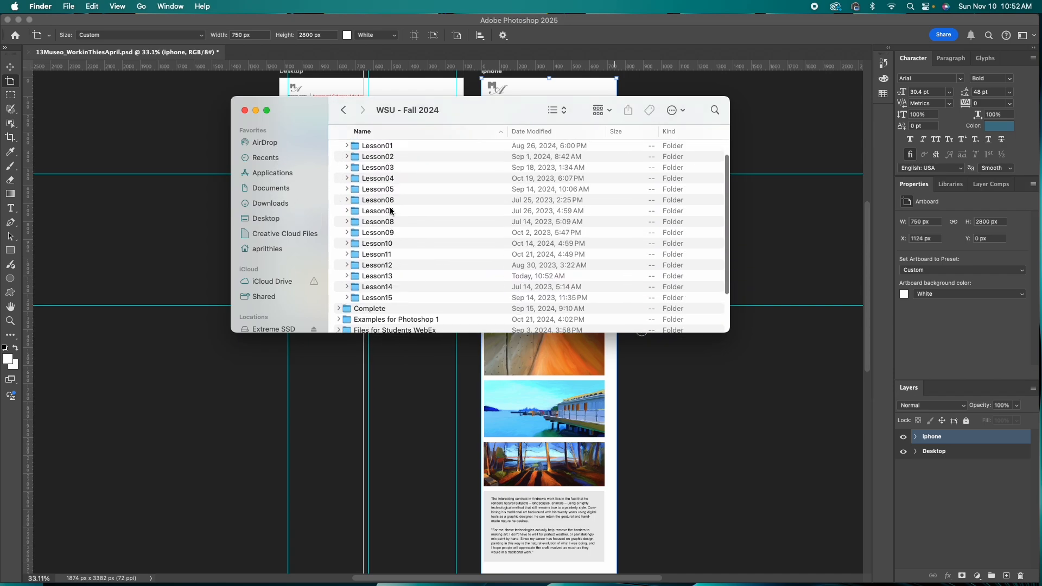
{"action": "scroll", "coordinate": [386, 248], "scroll_direction": "down", "scroll_amount": 4}
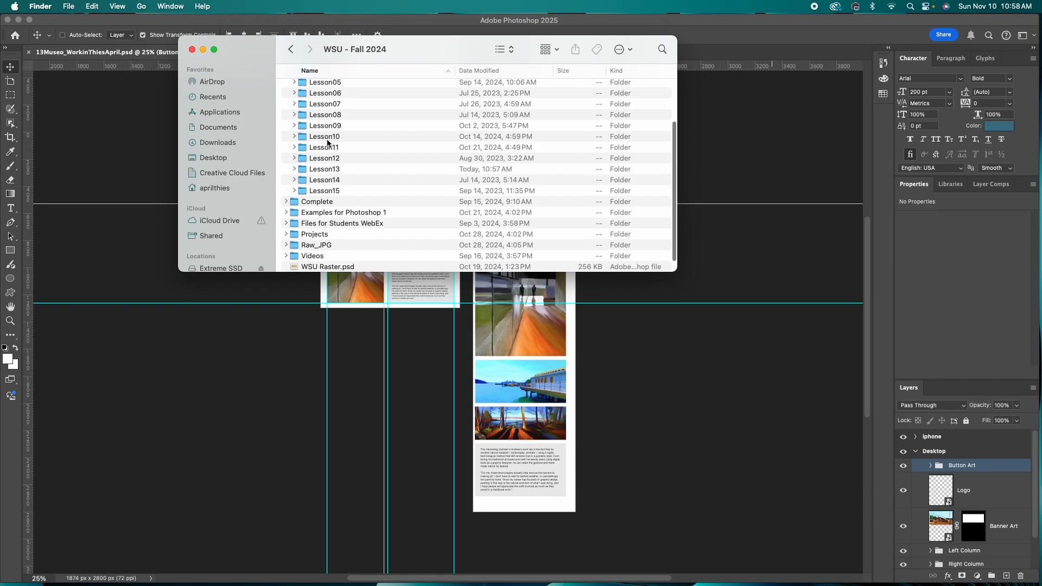
{"action": "double_click", "coordinate": [334, 172]}
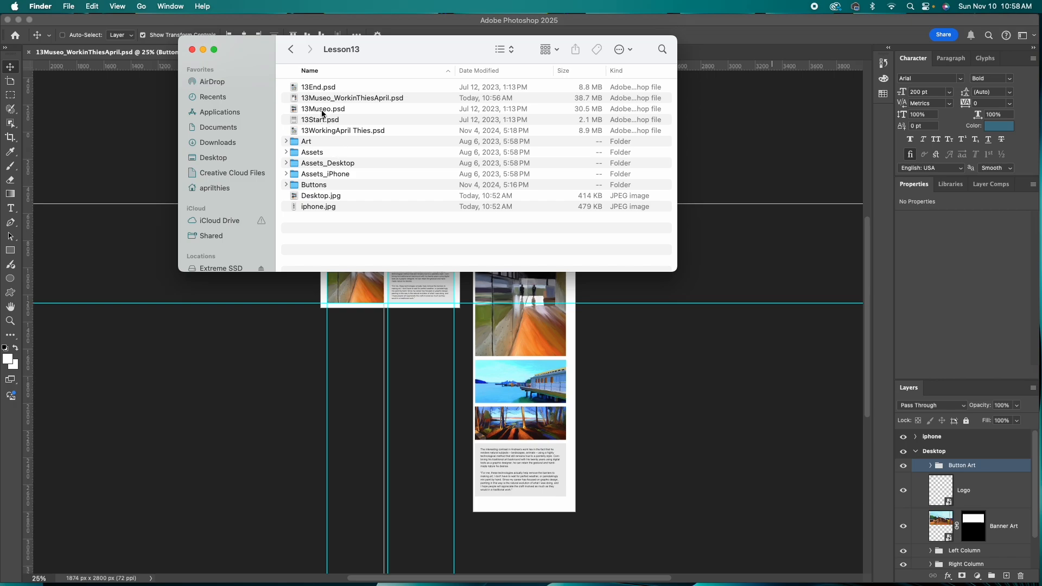
- Check the exported Desktop.jpg and iphone.jpg files and locate the Assets_Desktop and Assets_iPhone folders
{"action": "left_click", "coordinate": [344, 136]}
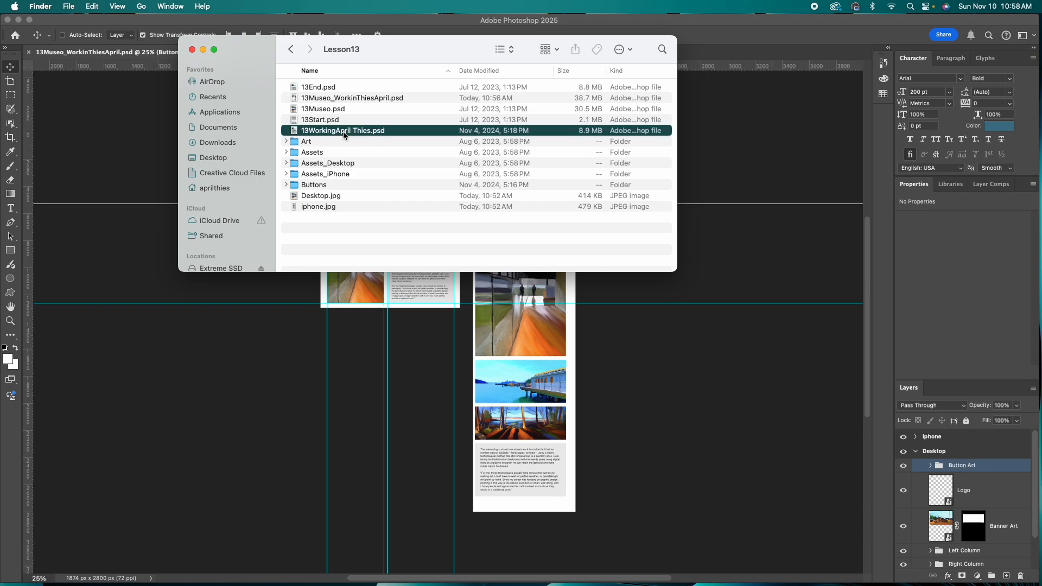
{"action": "left_click", "coordinate": [324, 196]}
{"action": "left_click", "coordinate": [323, 207]}
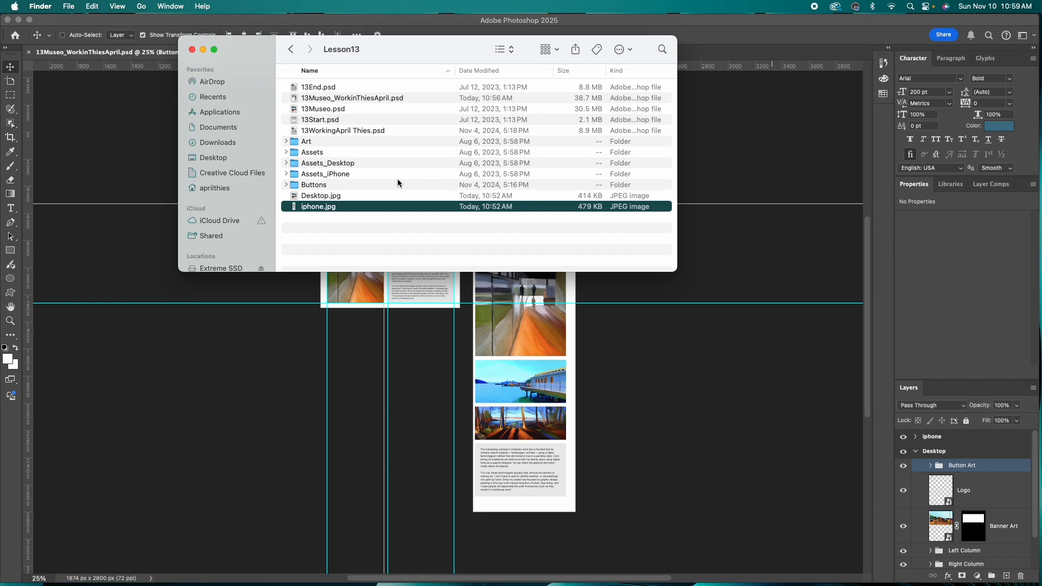
{"action": "left_click", "coordinate": [327, 164]}
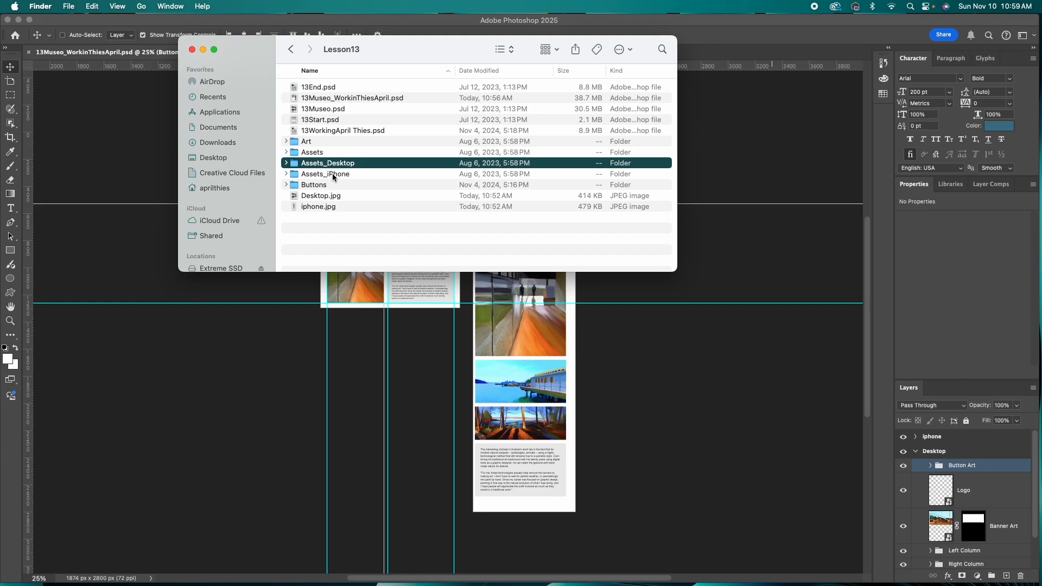
{"action": "left_click", "coordinate": [333, 176]}
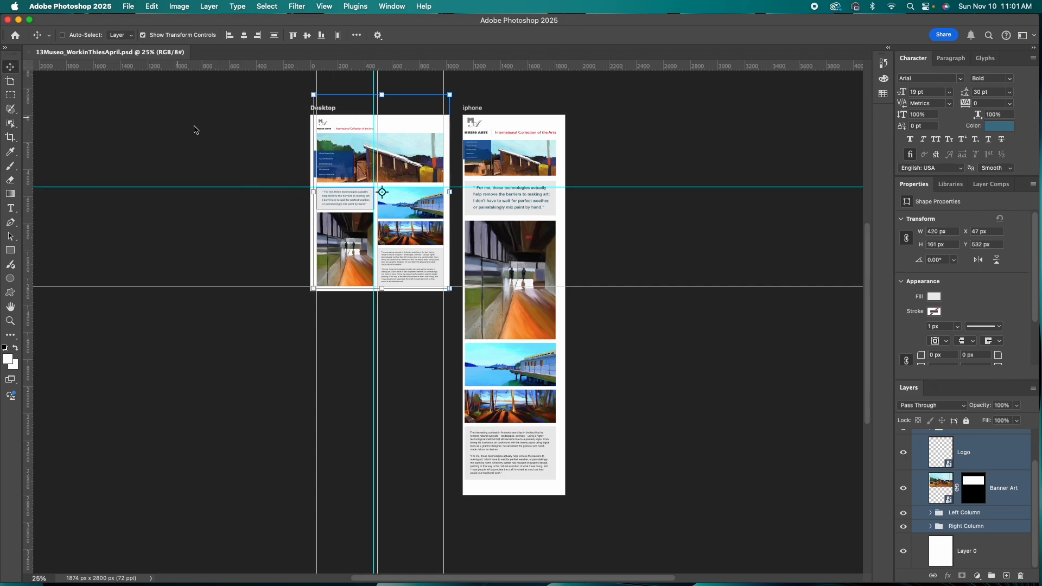
- In Photoshop, select the Desktop artboard's Button Art, Logo, Banner Art, Left Column and Right Column, leaving out Layer 0
{"action": "left_click", "coordinate": [977, 529]}
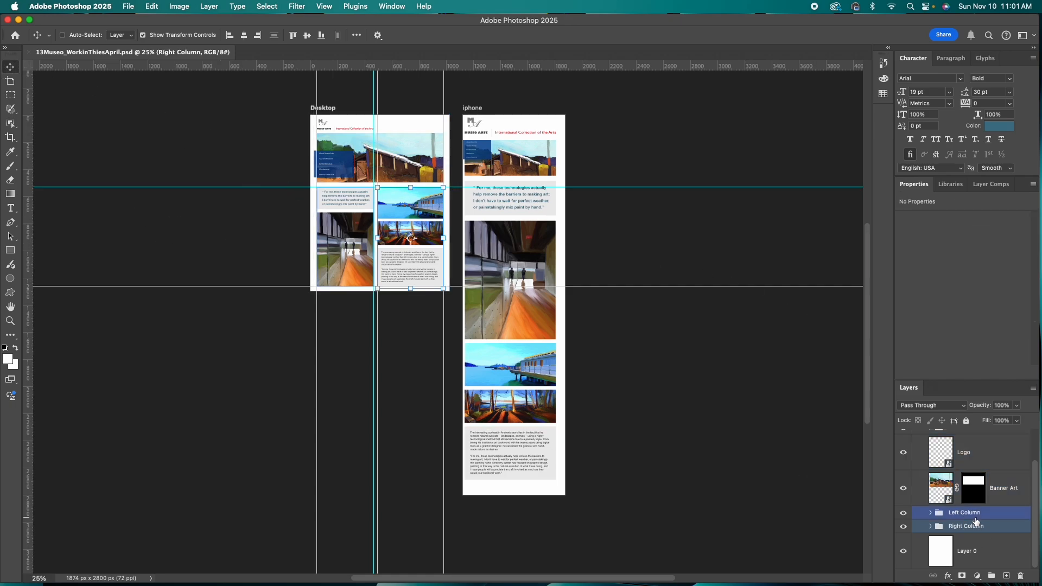
{"action": "scroll", "coordinate": [977, 499], "scroll_direction": "up", "scroll_amount": 2}
{"action": "left_click", "coordinate": [981, 469]}
{"action": "left_click", "coordinate": [982, 475]}
{"action": "scroll", "coordinate": [981, 471], "scroll_direction": "down", "scroll_amount": 1}
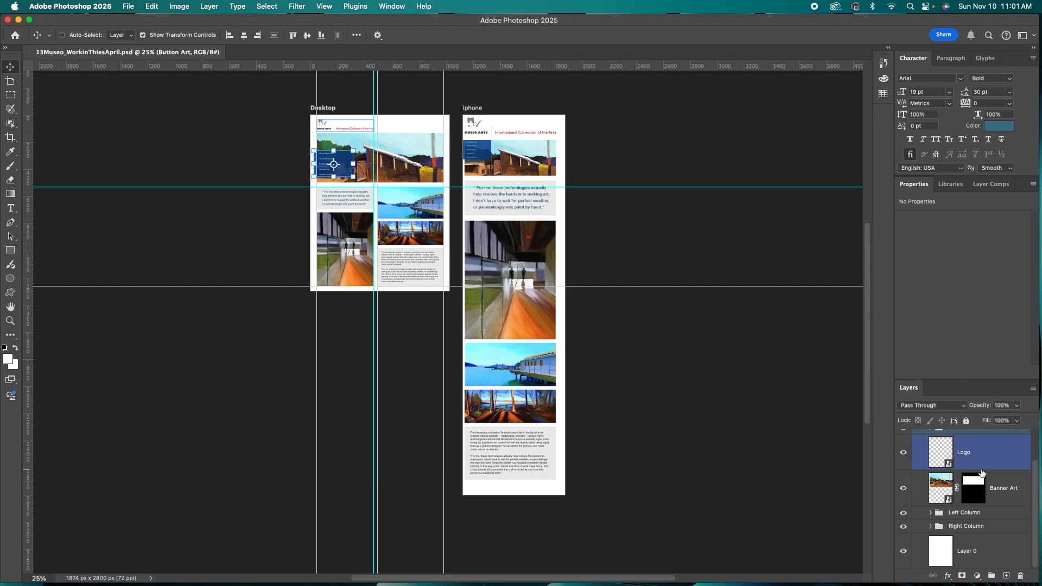
{"action": "left_click", "coordinate": [983, 526], "text": "shift"}
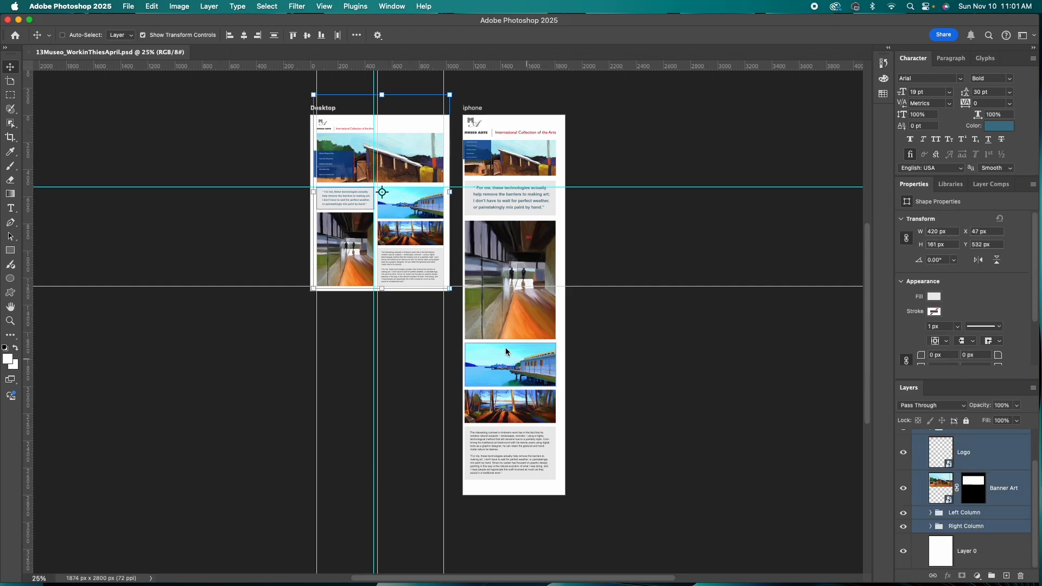
- Use Export As to export the selected Desktop layers and groups as JPGs at quality 6 and 100% scale into Assets_Desktop
{"action": "left_click", "coordinate": [210, 7]}
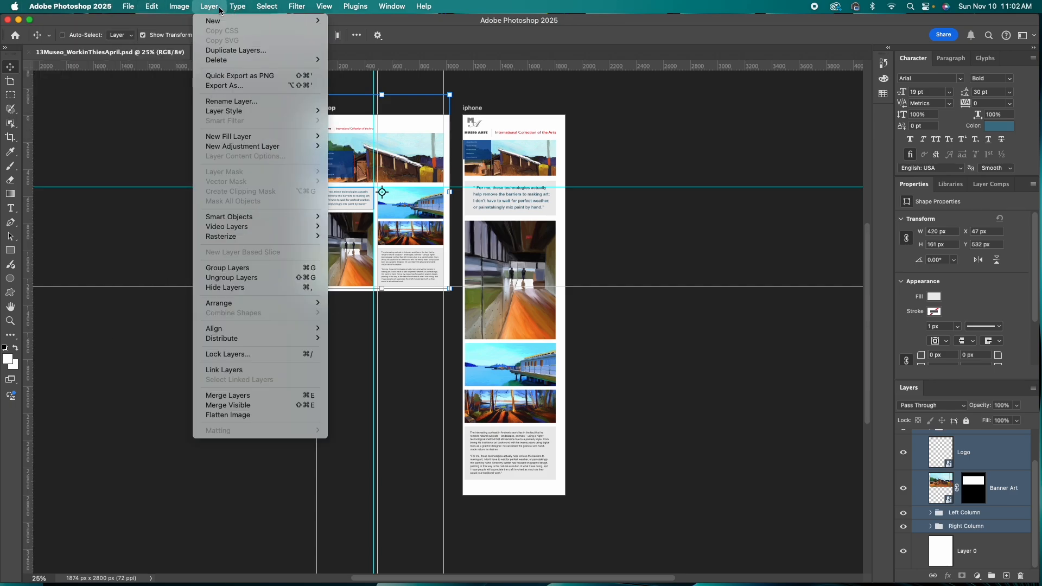
{"action": "left_click", "coordinate": [239, 86]}
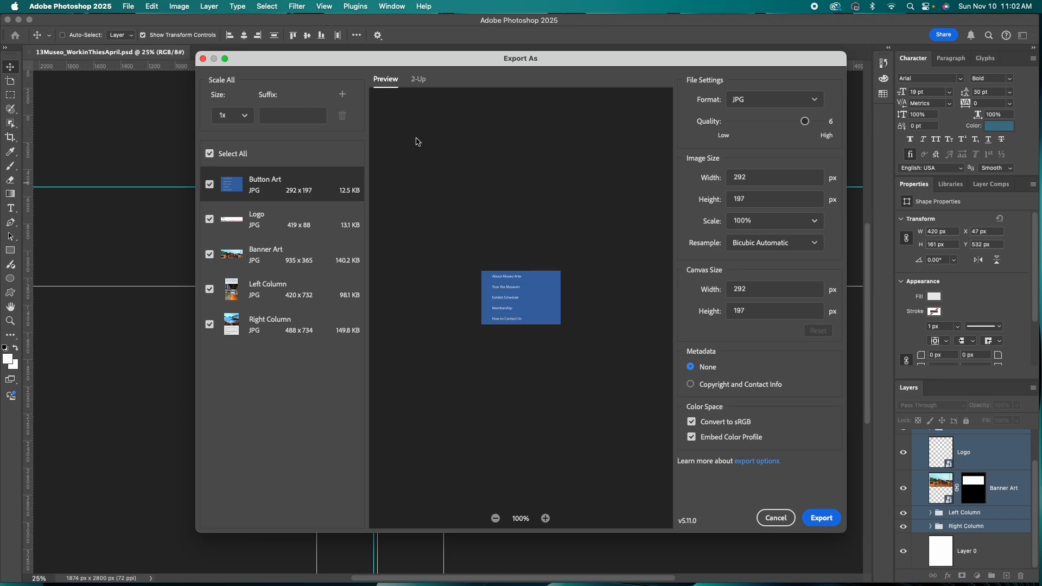
{"action": "left_click", "coordinate": [422, 85]}
{"action": "left_click", "coordinate": [383, 84]}
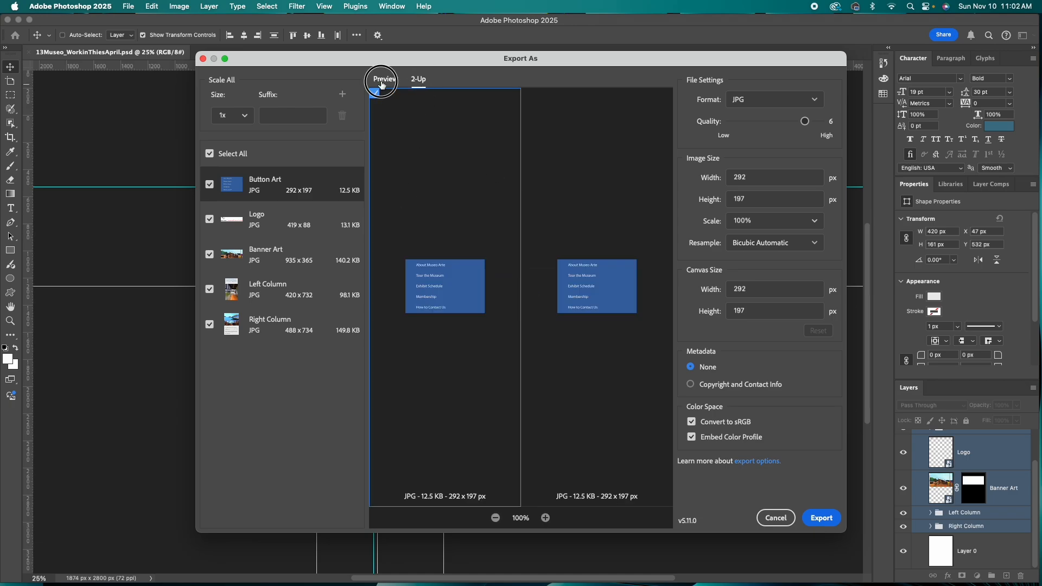
{"action": "left_click", "coordinate": [495, 518]}
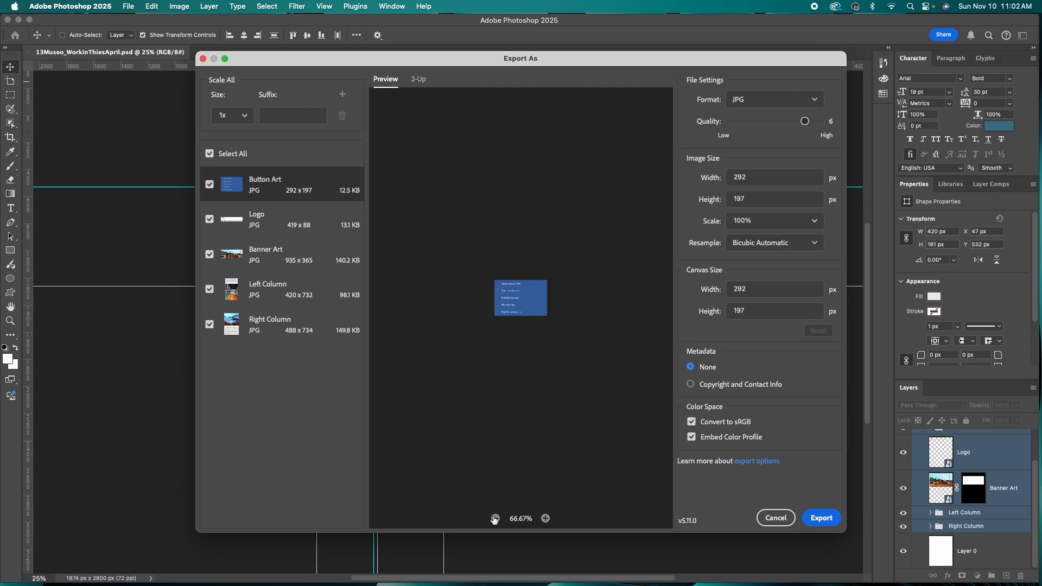
{"action": "left_click", "coordinate": [821, 523]}
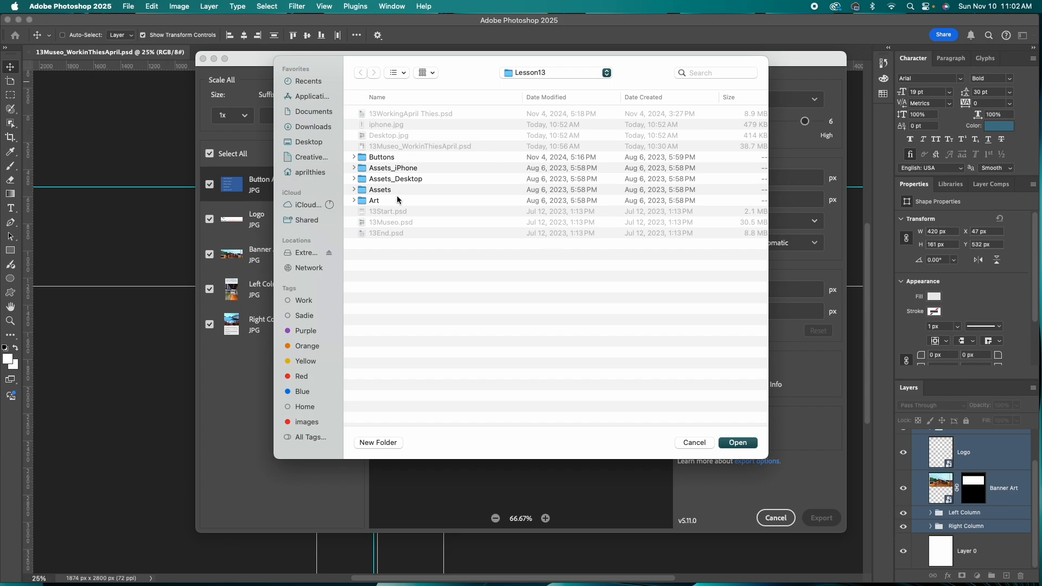
{"action": "left_click", "coordinate": [382, 180]}
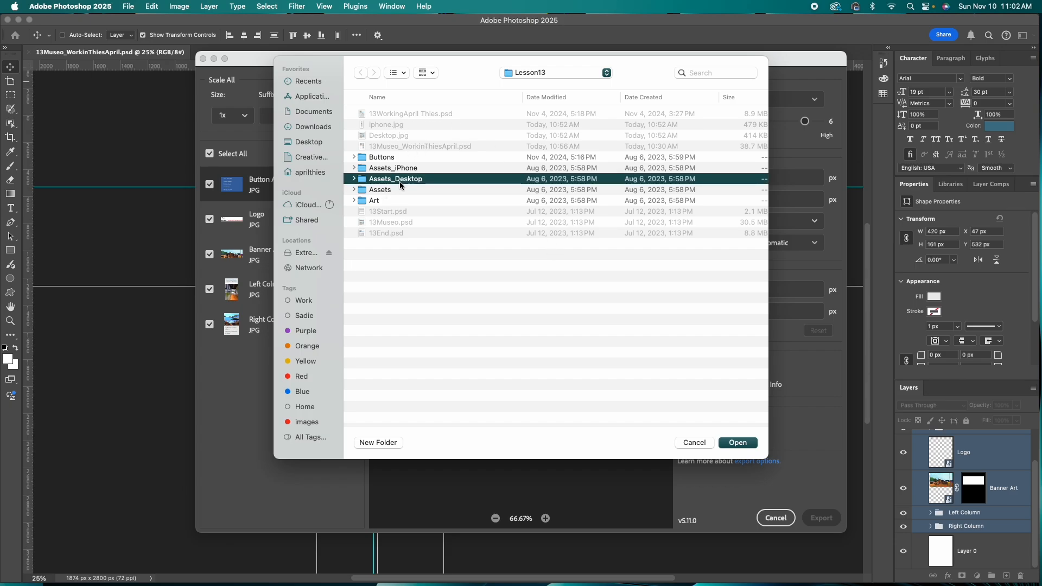
{"action": "left_click", "coordinate": [738, 443]}
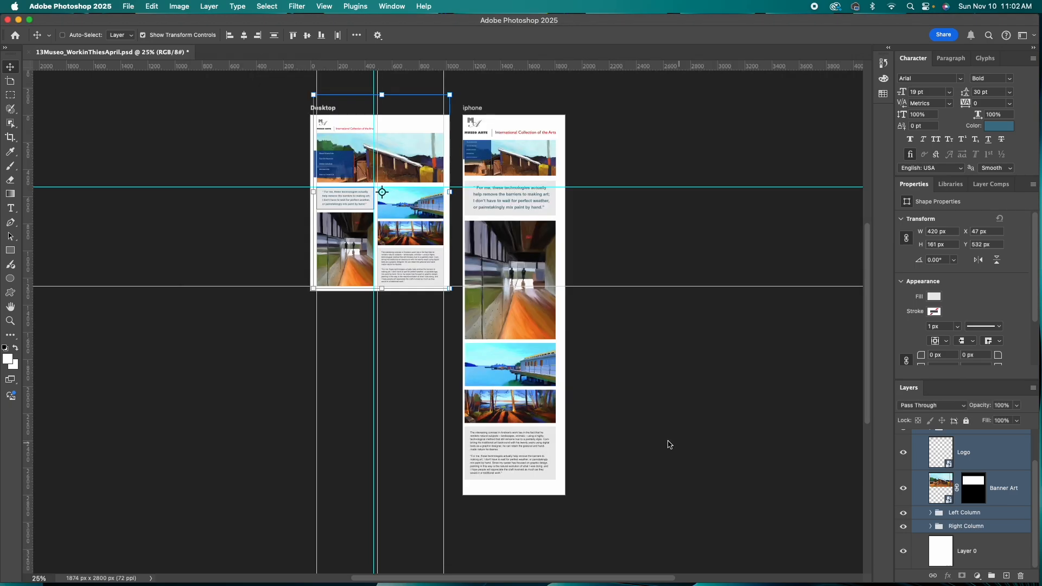
- Expand the iphone artboard and select its Button Art, Logo, Banner Art, Left Column and Right Column, excluding Layer 0
{"action": "scroll", "coordinate": [934, 478], "scroll_direction": "up", "scroll_amount": 2}
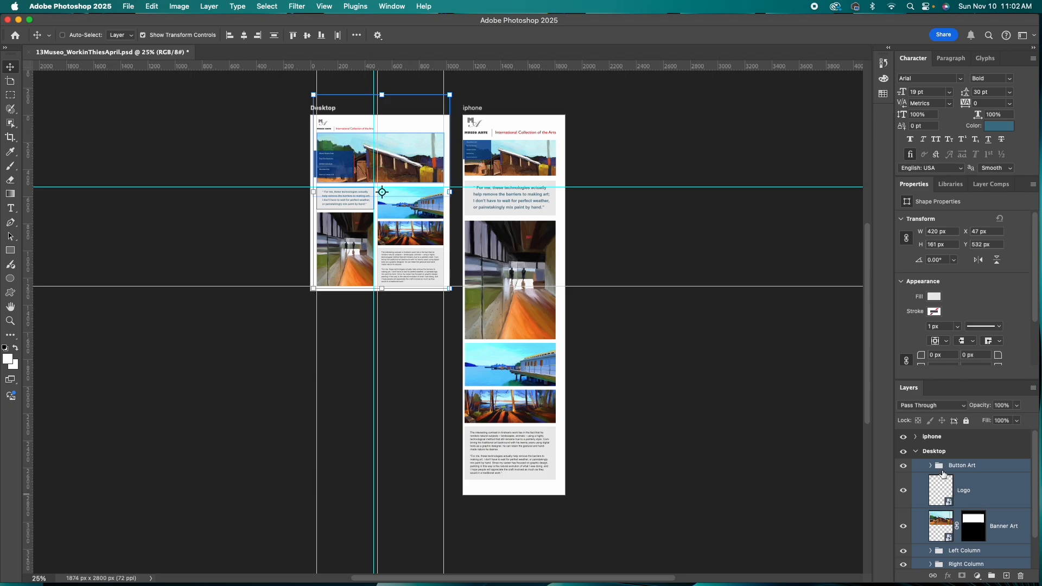
{"action": "left_click", "coordinate": [920, 437]}
{"action": "left_click", "coordinate": [960, 451]}
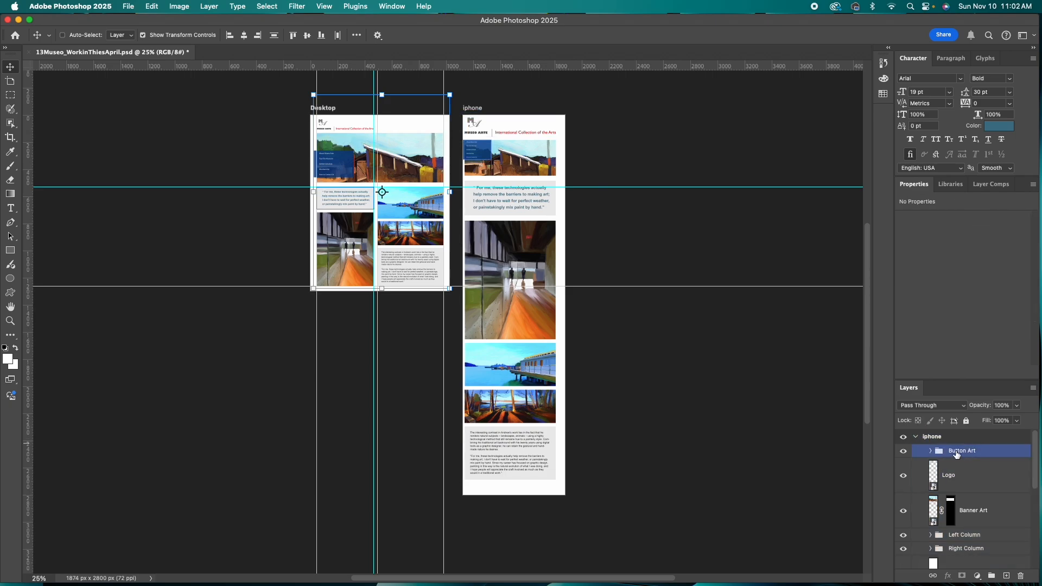
{"action": "scroll", "coordinate": [956, 453], "scroll_direction": "down", "scroll_amount": 3}
{"action": "scroll", "coordinate": [956, 454], "scroll_direction": "up", "scroll_amount": 3}
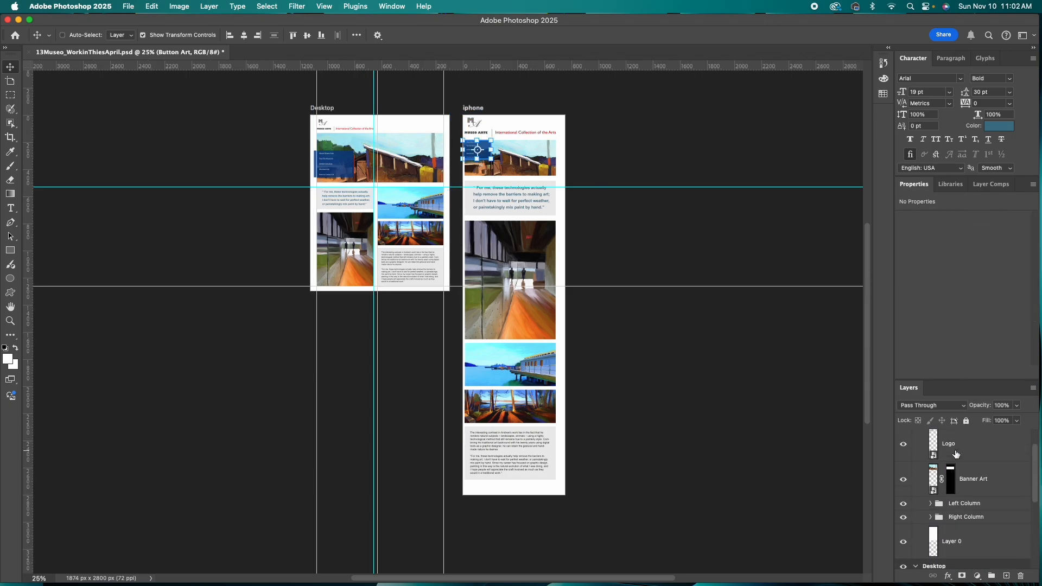
{"action": "left_click", "coordinate": [950, 444]}
{"action": "left_click", "coordinate": [958, 517]}
{"action": "left_click", "coordinate": [962, 529]}
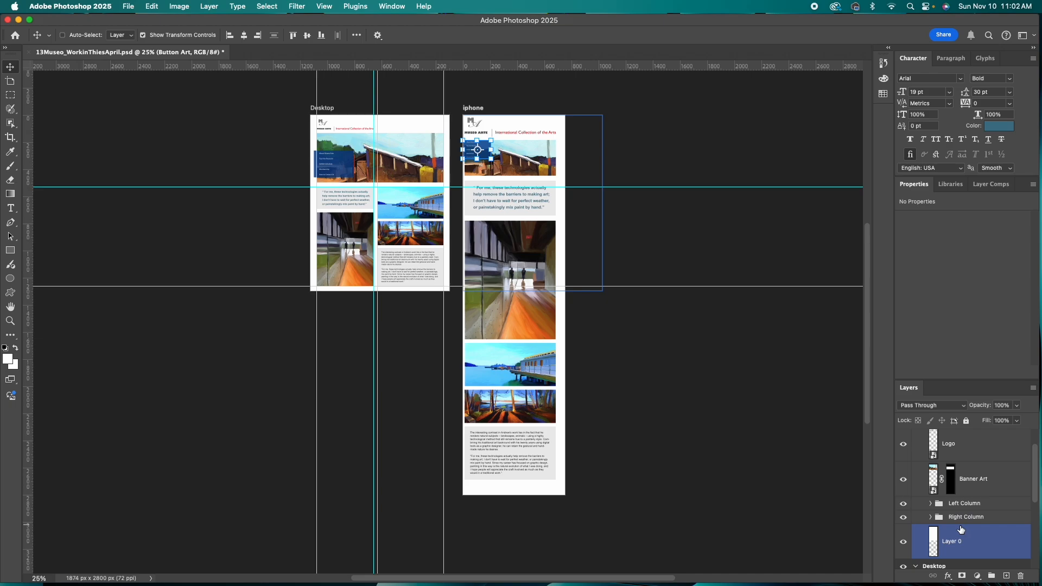
{"action": "left_click", "coordinate": [967, 518], "text": "shift"}
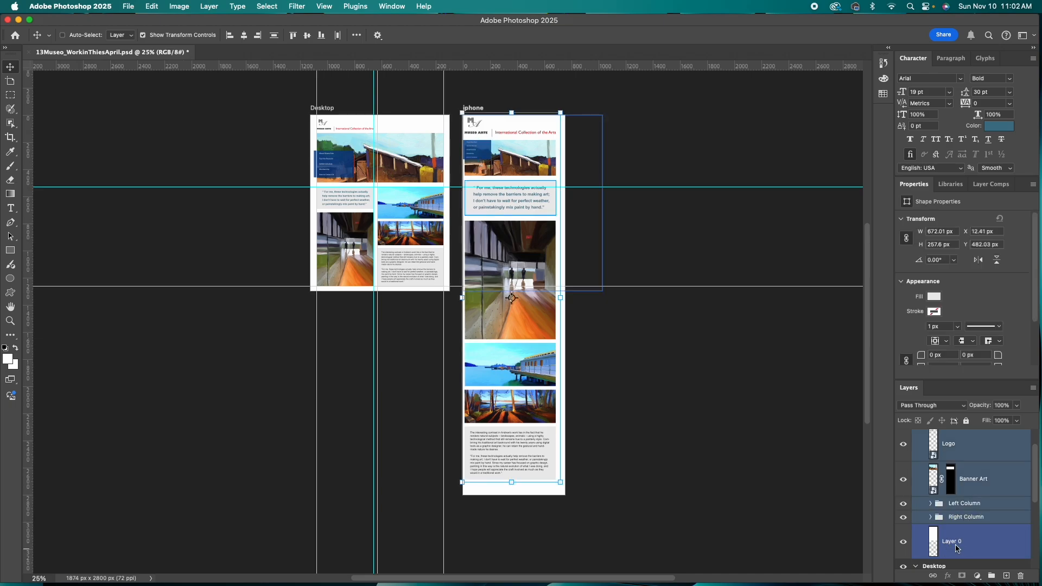
{"action": "left_click", "coordinate": [960, 550], "text": "super"}
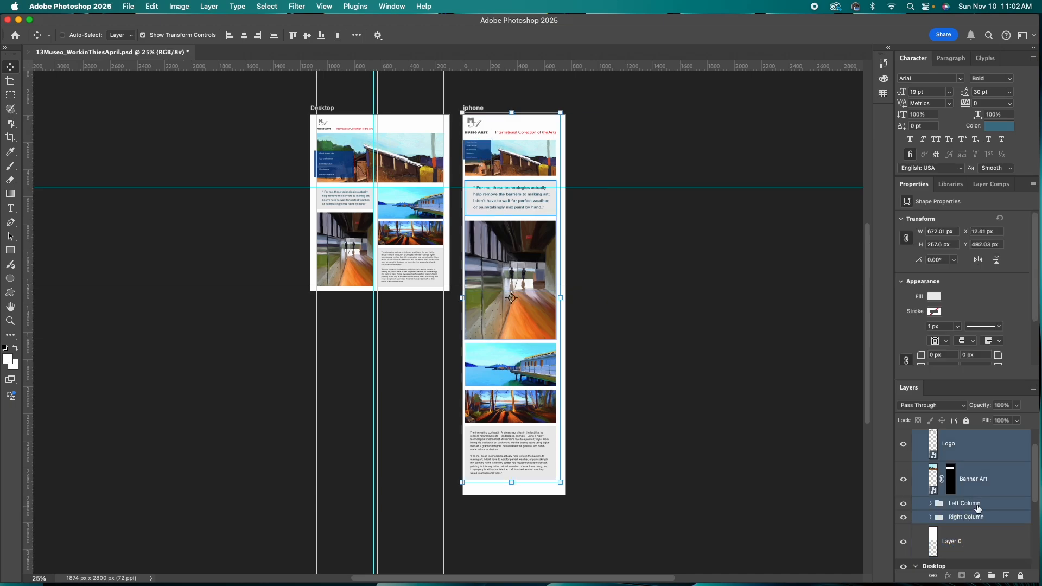
- Export the selected iphone layers and groups as JPGs at quality 6 and 100% scale into Lesson13's Assets_iPhone folder
{"action": "right_click", "coordinate": [965, 450]}
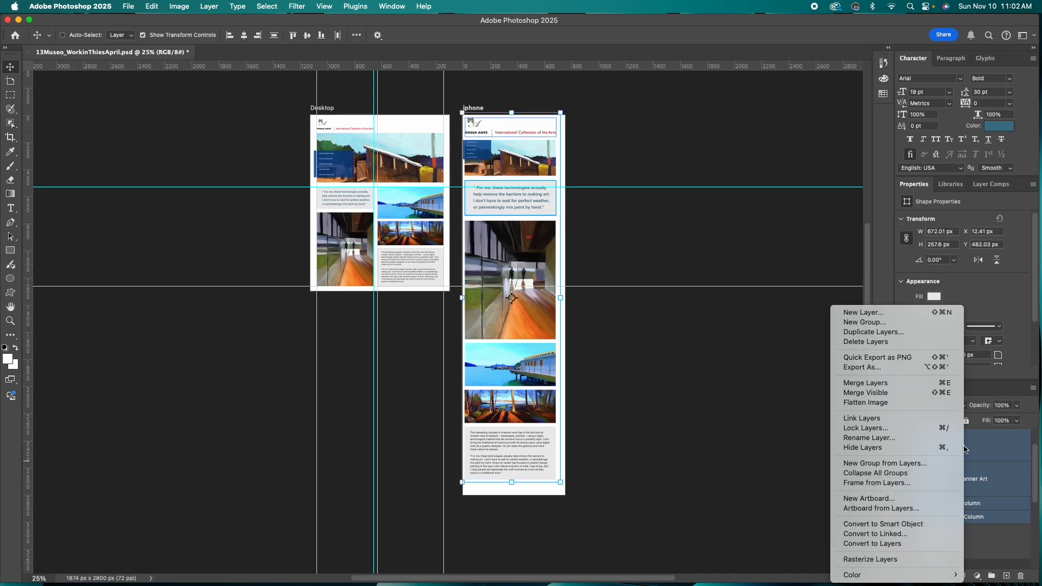
{"action": "left_click", "coordinate": [851, 368]}
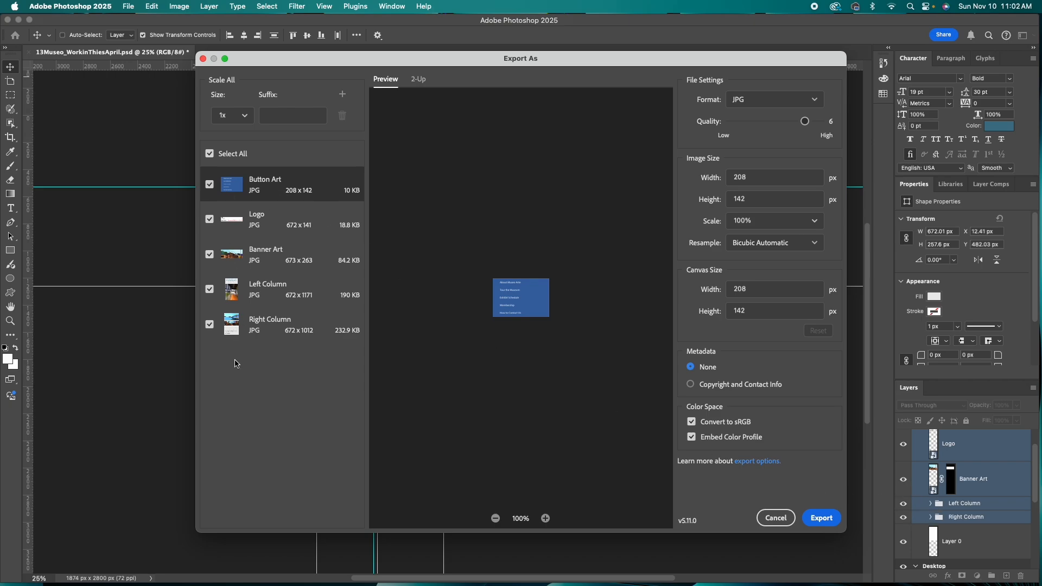
{"action": "left_click", "coordinate": [819, 520]}
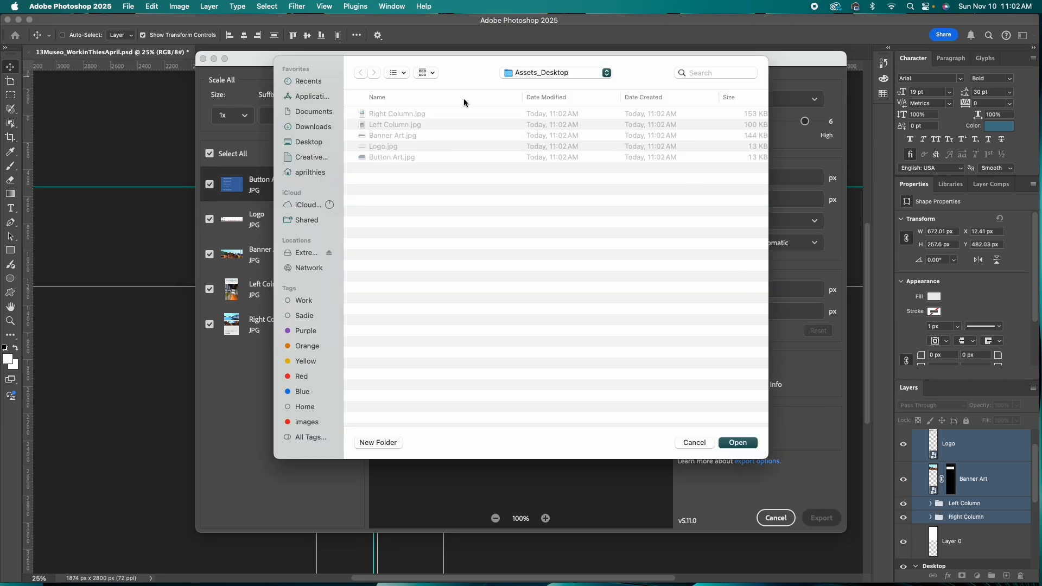
{"action": "left_click", "coordinate": [533, 76]}
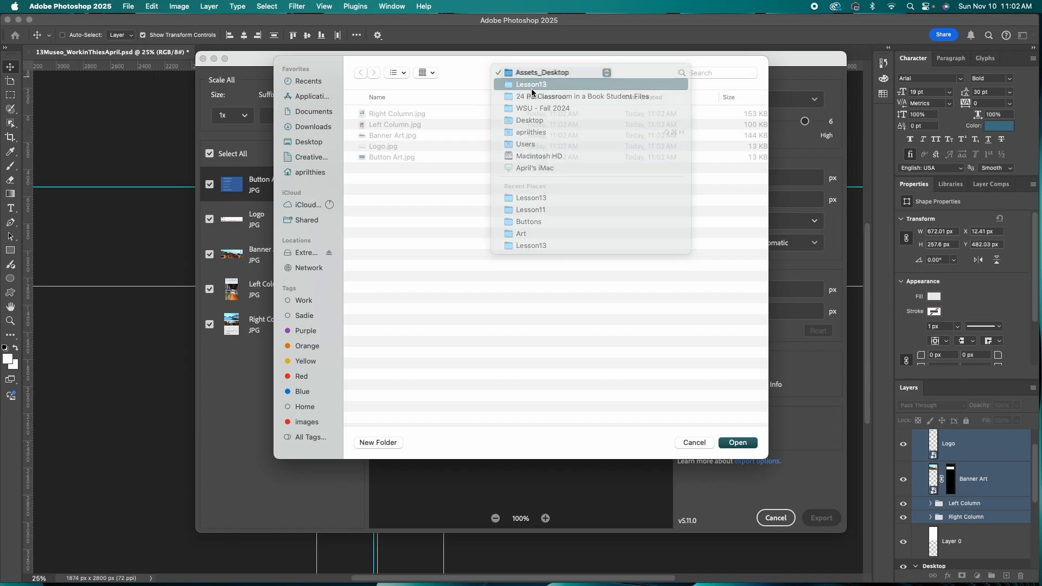
{"action": "left_click", "coordinate": [536, 84]}
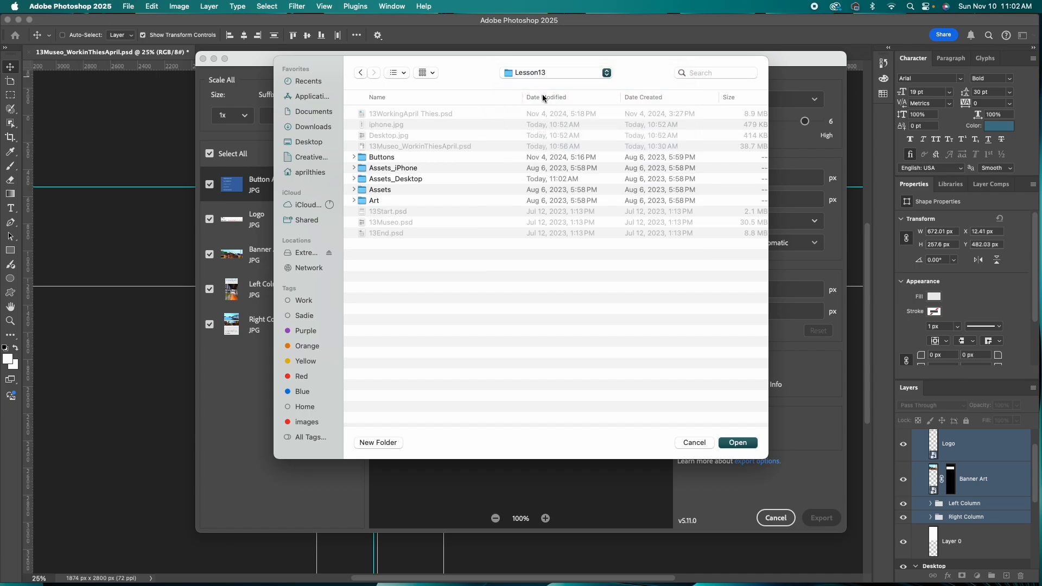
{"action": "left_click", "coordinate": [385, 169]}
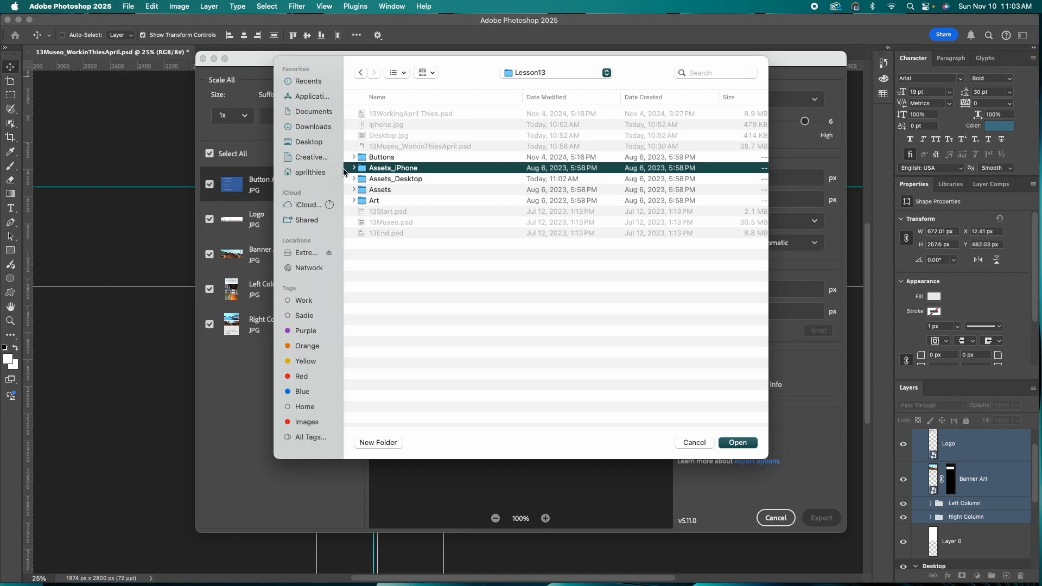
{"action": "left_click", "coordinate": [741, 444]}
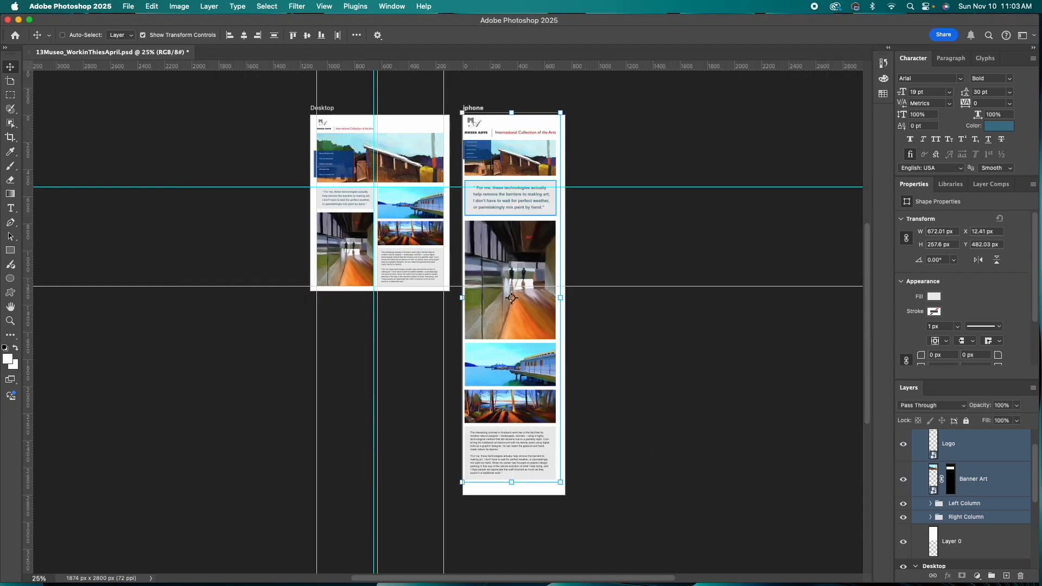
- Switch to Finder, inspect the exported files in the Assets_Desktop and Assets_iPhone folders, and return to Photoshop
{"action": "key", "text": "super+Tab"}
{"action": "left_click", "coordinate": [286, 163]}
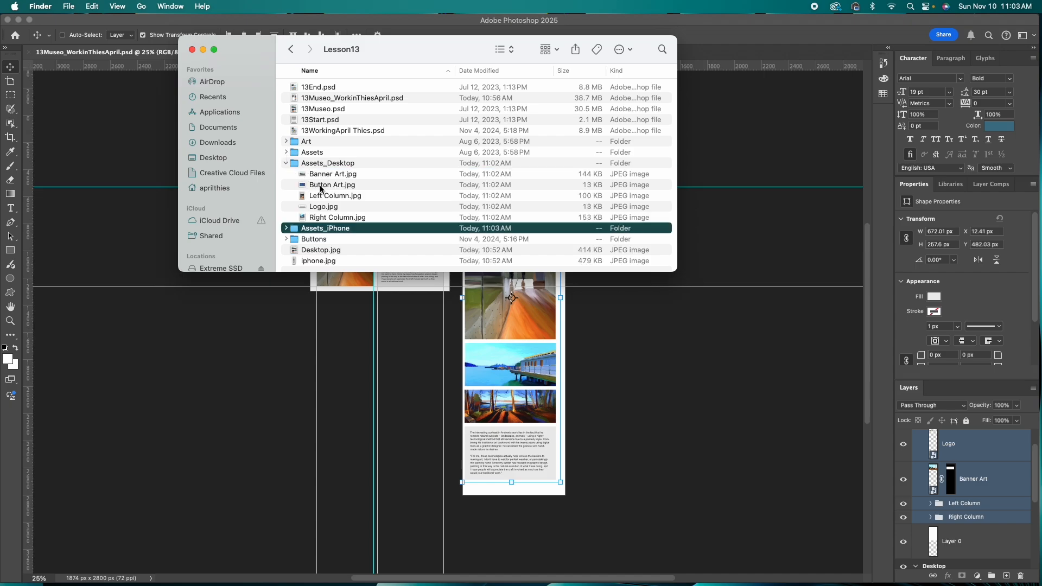
{"action": "left_click", "coordinate": [286, 152]}
{"action": "left_click", "coordinate": [286, 152]}
{"action": "left_click", "coordinate": [286, 228]}
{"action": "scroll", "coordinate": [340, 207], "scroll_direction": "down", "scroll_amount": 2}
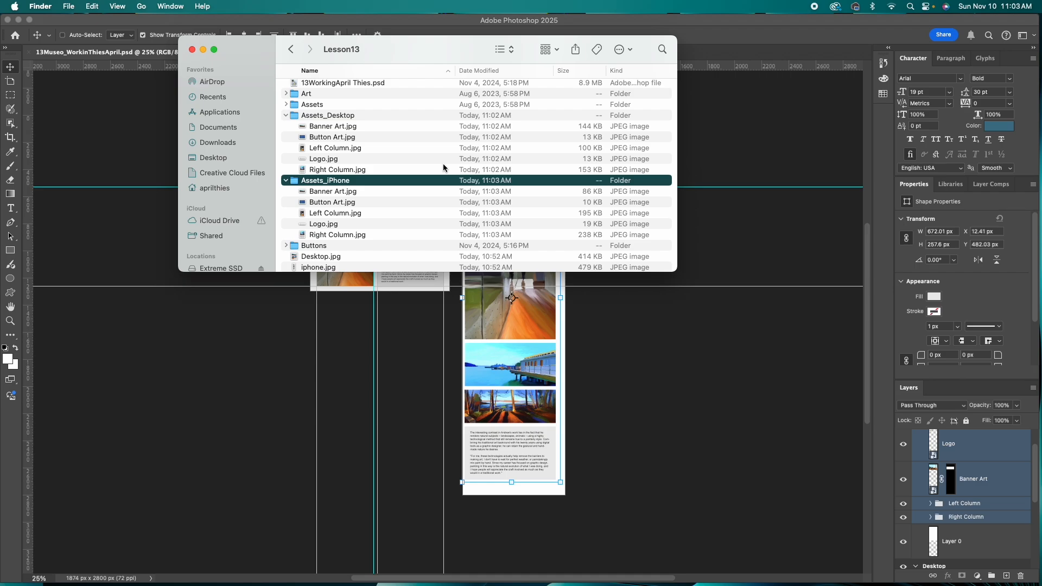
{"action": "left_click", "coordinate": [740, 192]}
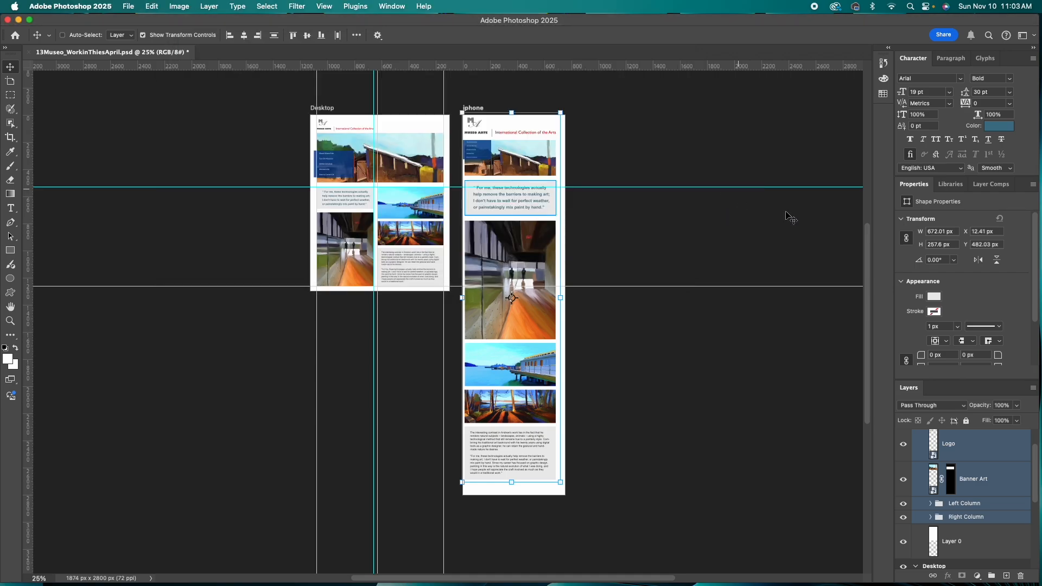